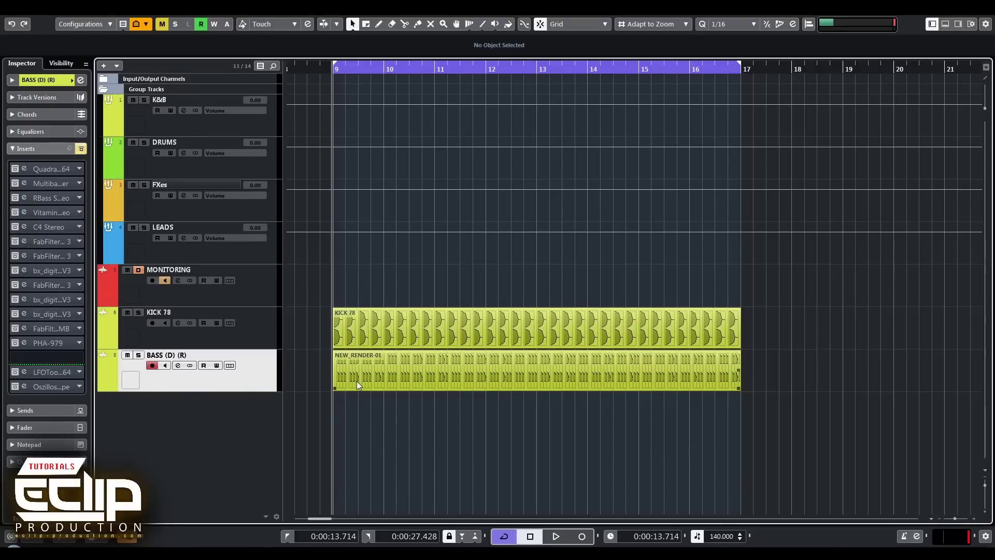
Inspect the note slices inside the NEW_RENDER-01 bass part, then return to the arrangement and audition the kick and bass loop.
click(349, 365)
double_click(349, 365)
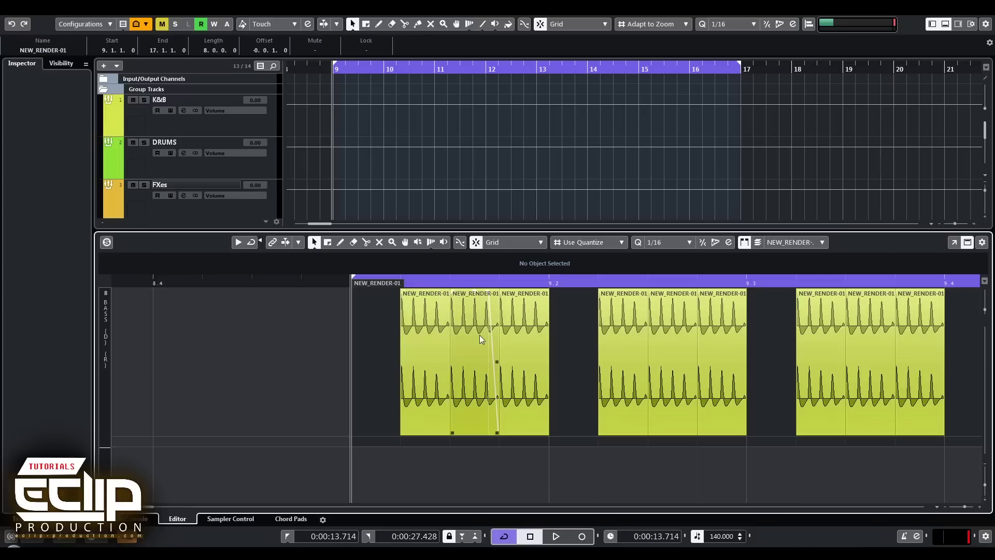
scroll(411, 309, up, 6)
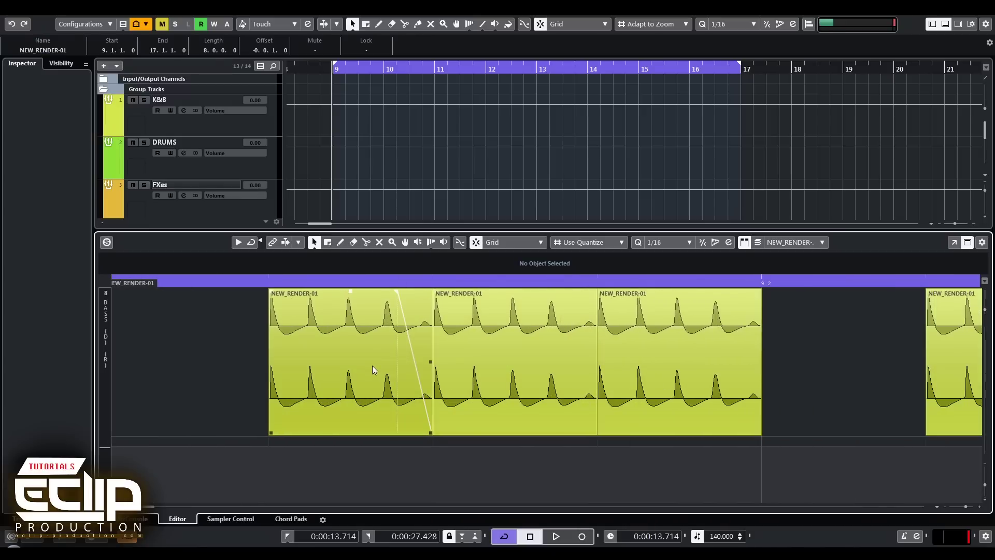
key(ctrl+e)
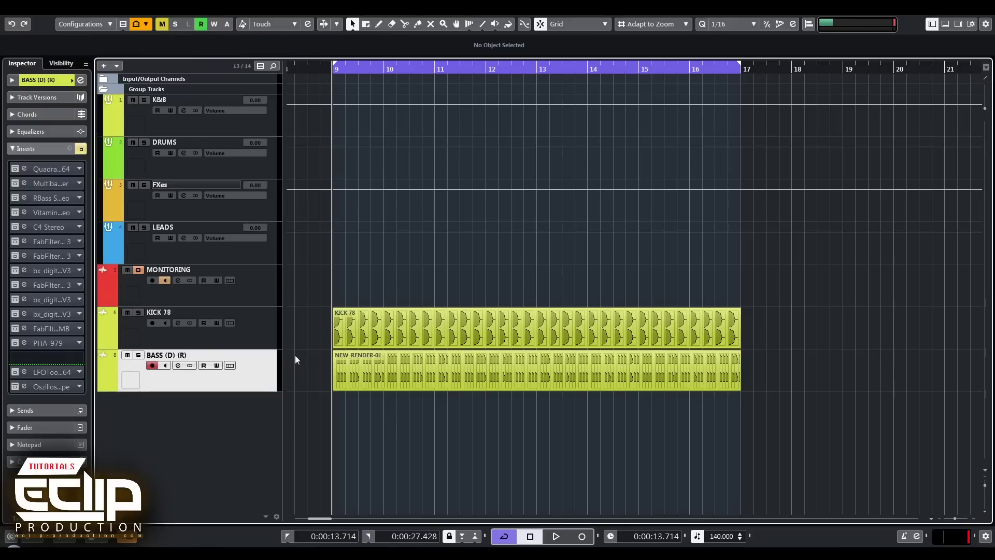
key(space)
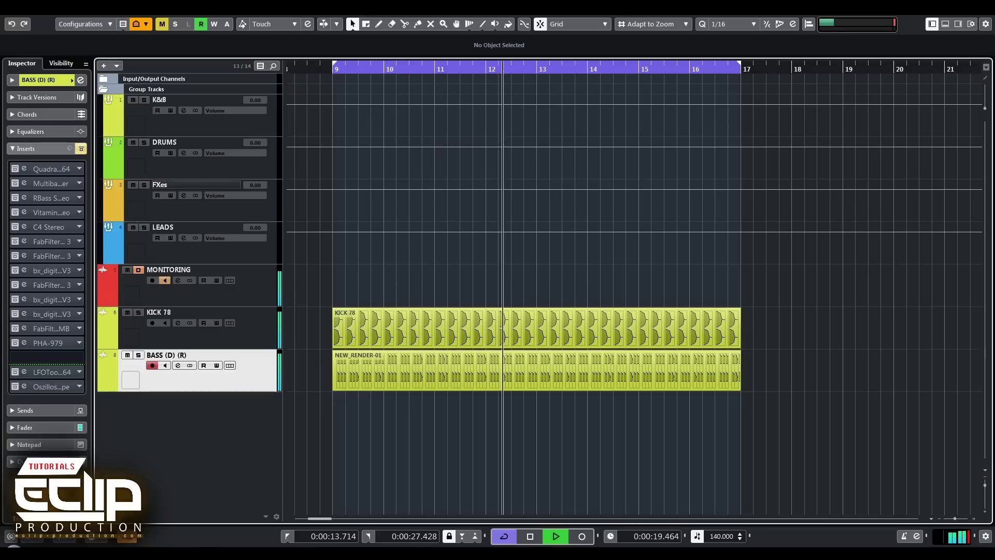
key(space)
Open the NEW_RENDER-01 bass part for editing and select its first note slice to examine its fade-out.
double_click(519, 370)
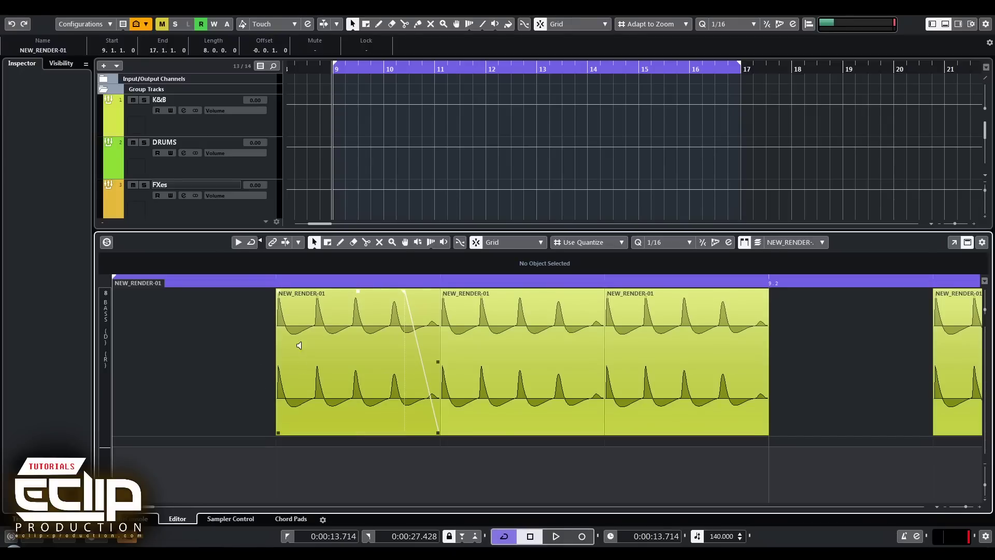
scroll(299, 344, up, 3)
click(466, 359)
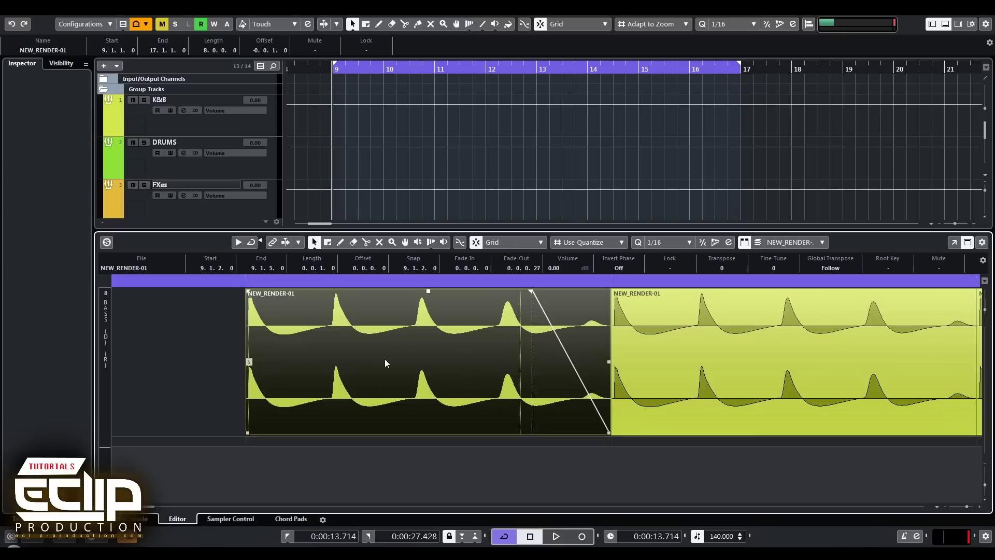
drag(217, 297, 304, 385)
key(3)
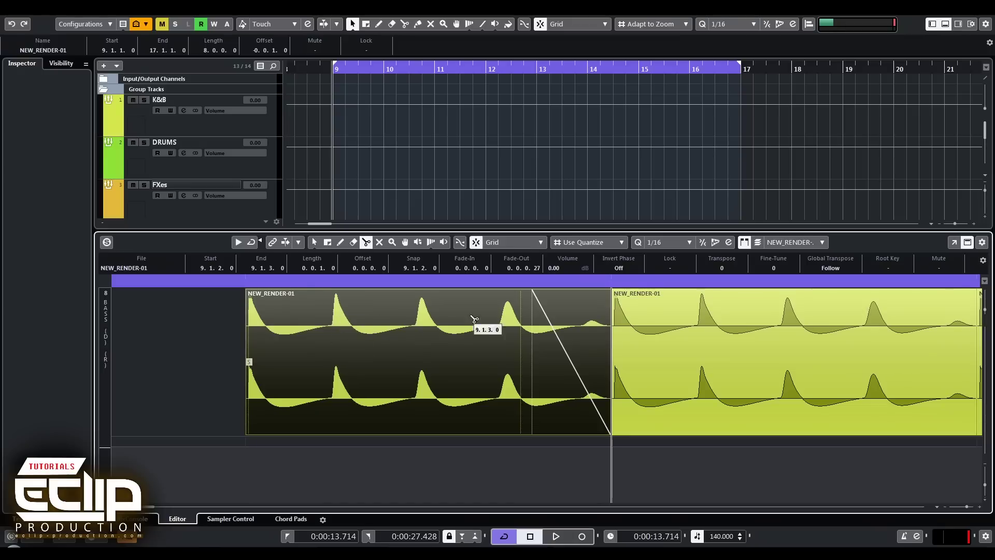
key(1)
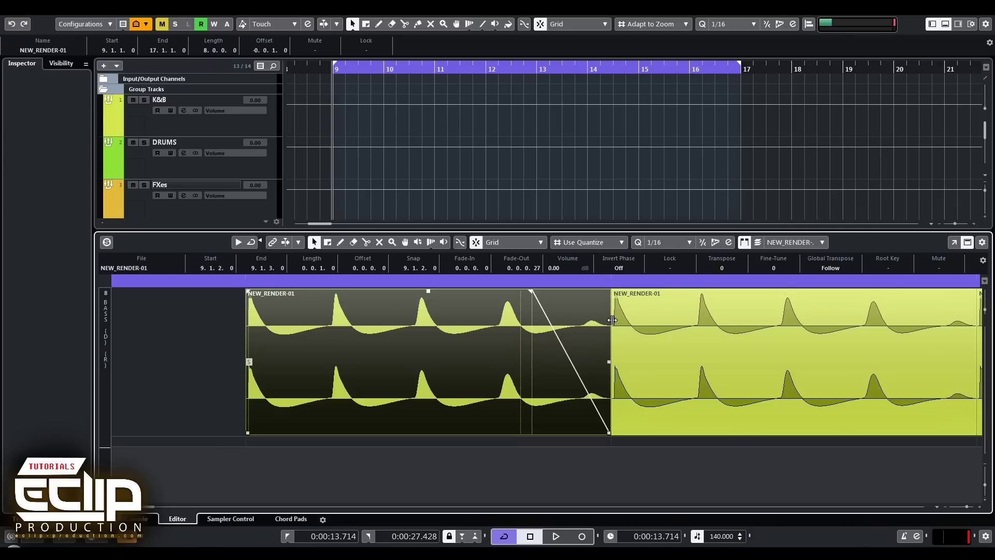
scroll(496, 350, down, 2)
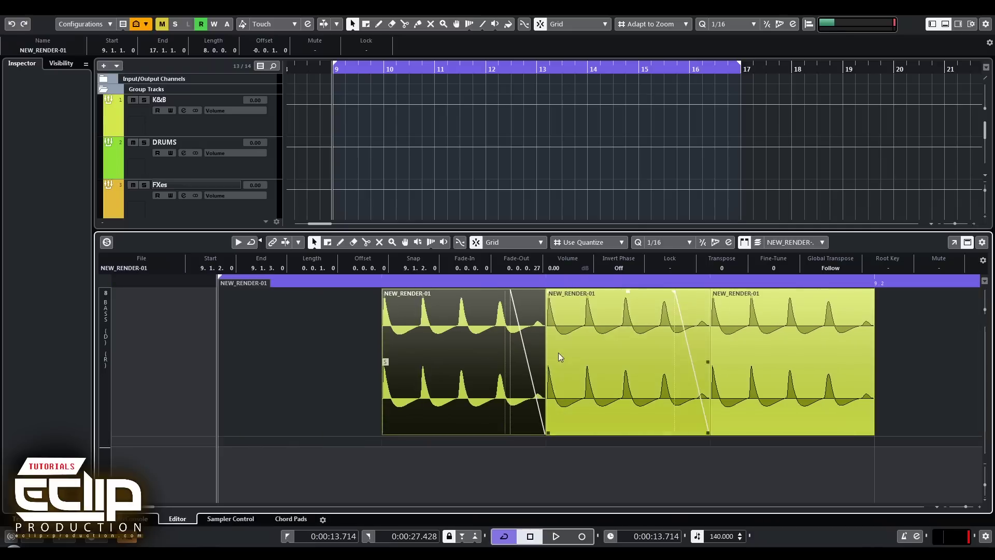
Shorten the first bass note's fade-out, then select all the note slices and shorten their fade-outs together to 0.0.0.3.
mouse_move(508, 290)
mouse_down()
mouse_move(526, 294)
mouse_move(514, 292)
mouse_up()
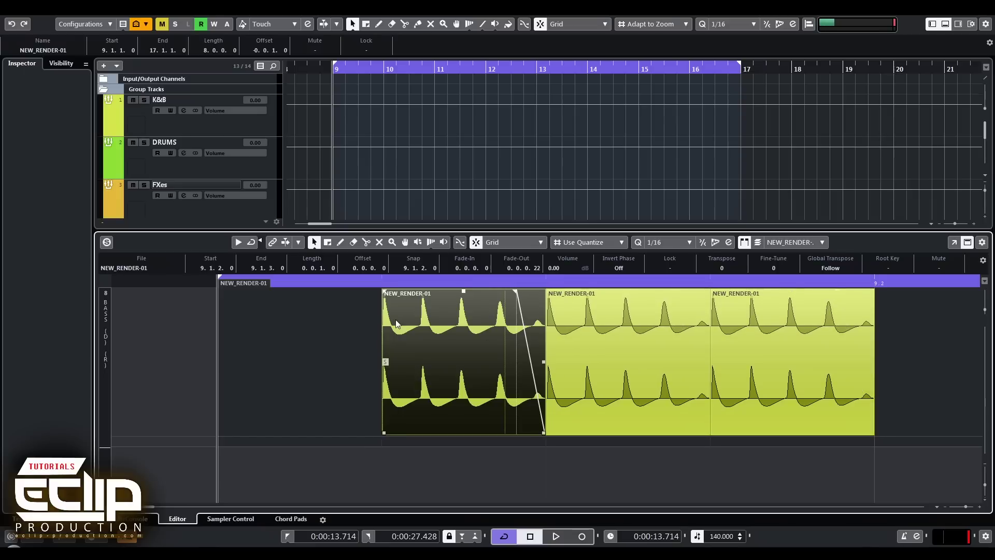
key(ctrl+a)
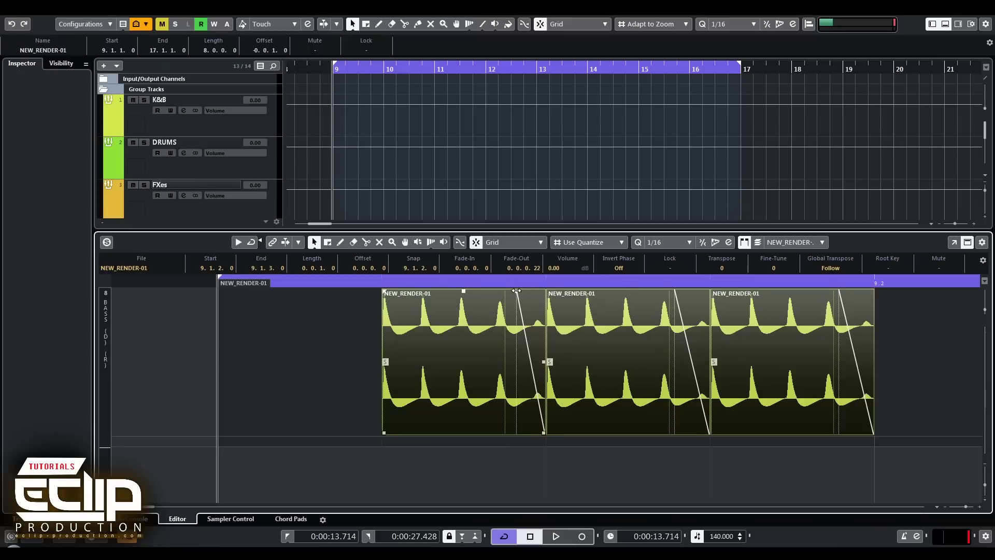
drag(516, 291, 542, 297)
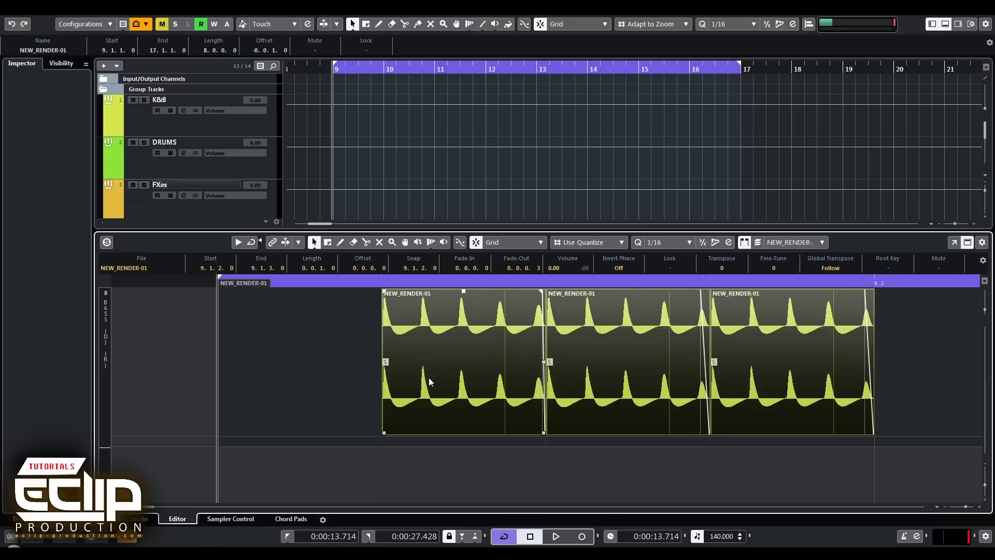
scroll(428, 381, up, 4)
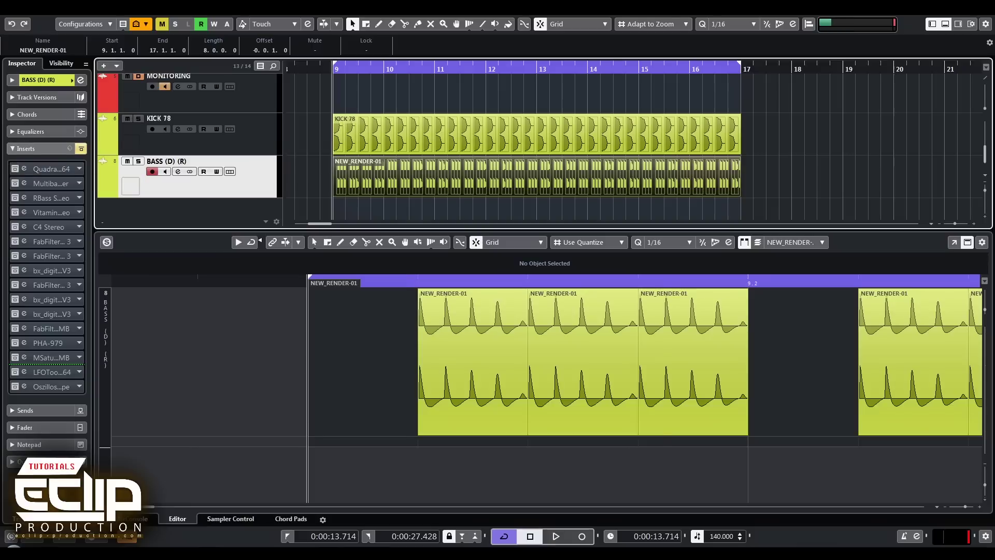
Activate the QuadraFuzz insert on the bass track and move its lower-mid band crossover slightly higher during playback.
click(24, 169)
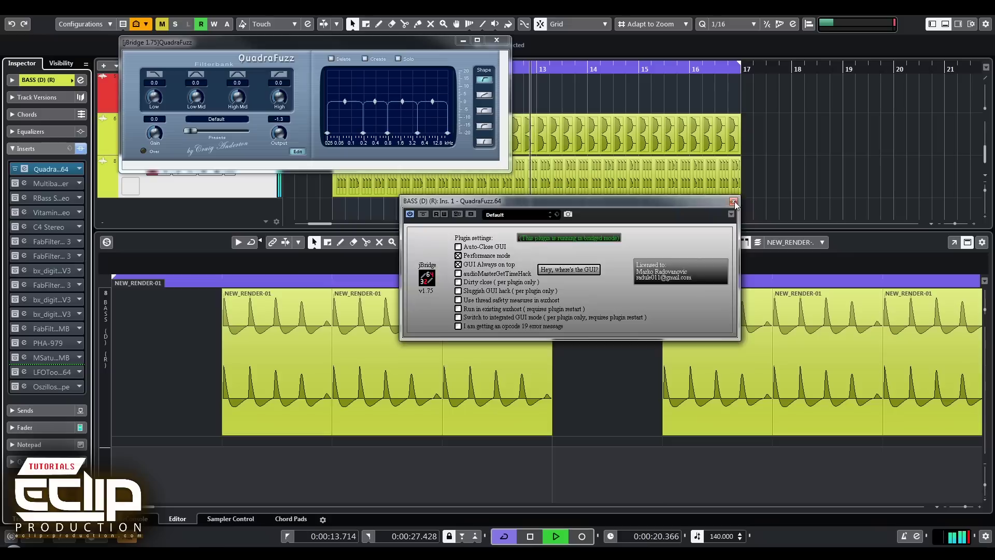
click(733, 202)
mouse_move(362, 133)
mouse_down()
mouse_move(373, 135)
mouse_move(351, 134)
mouse_move(371, 134)
mouse_up()
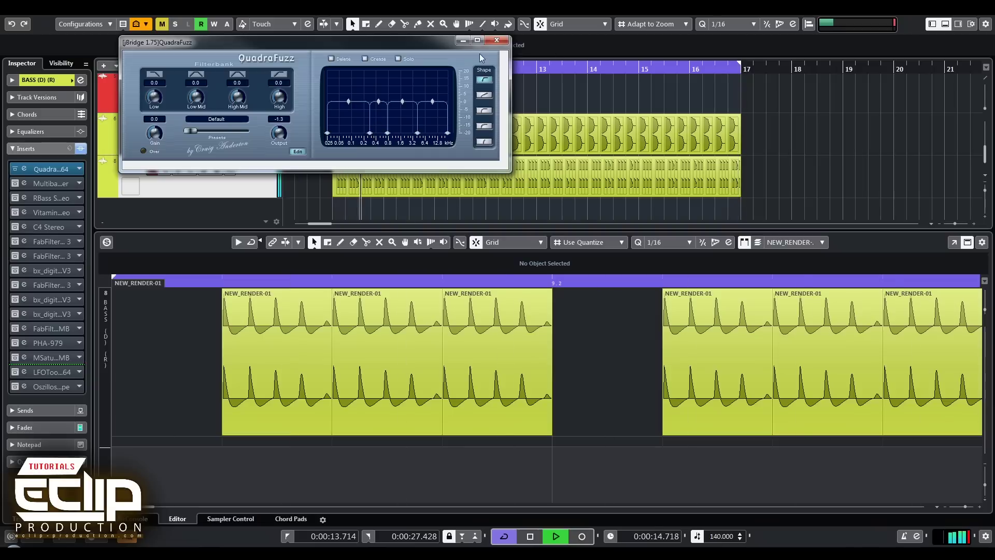
key(space)
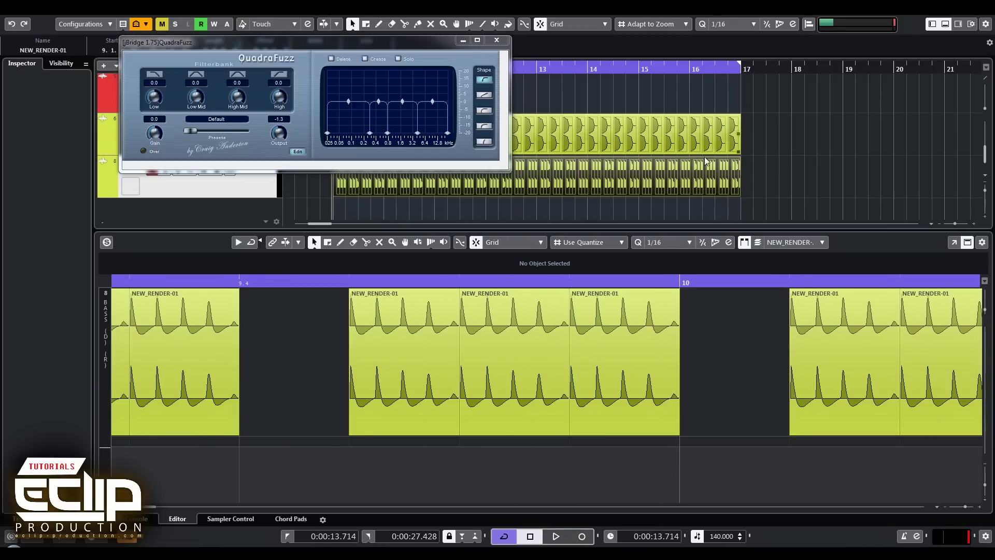
Open the BASS (D) (R) channel settings and check the level meter during playback with QuadraFuzz bypassed.
click(619, 198)
key(e)
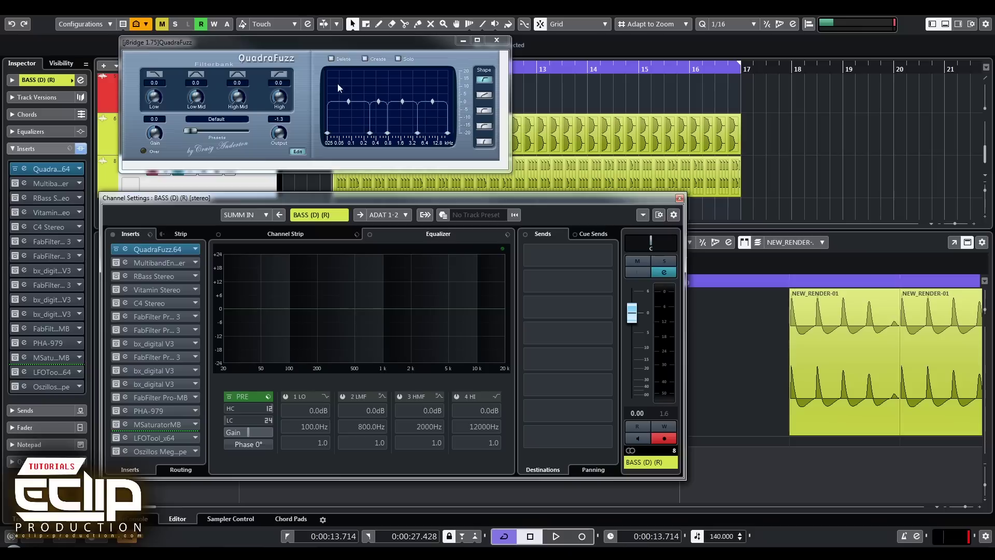
click(16, 169)
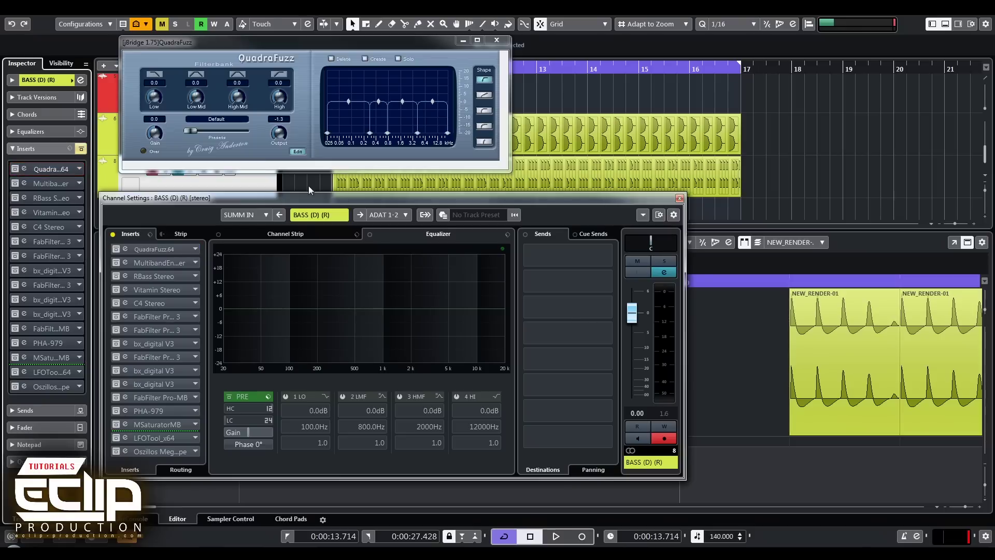
key(space)
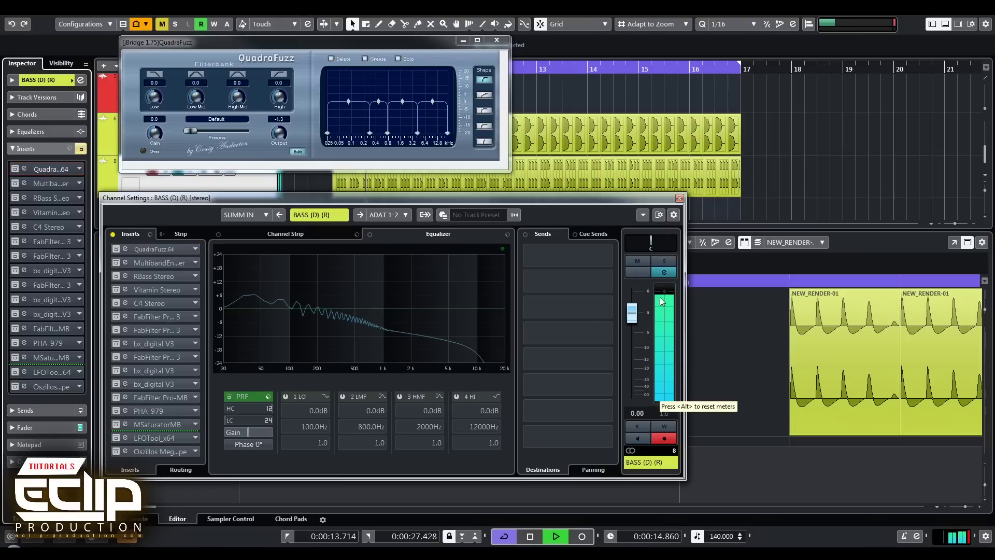
key(space)
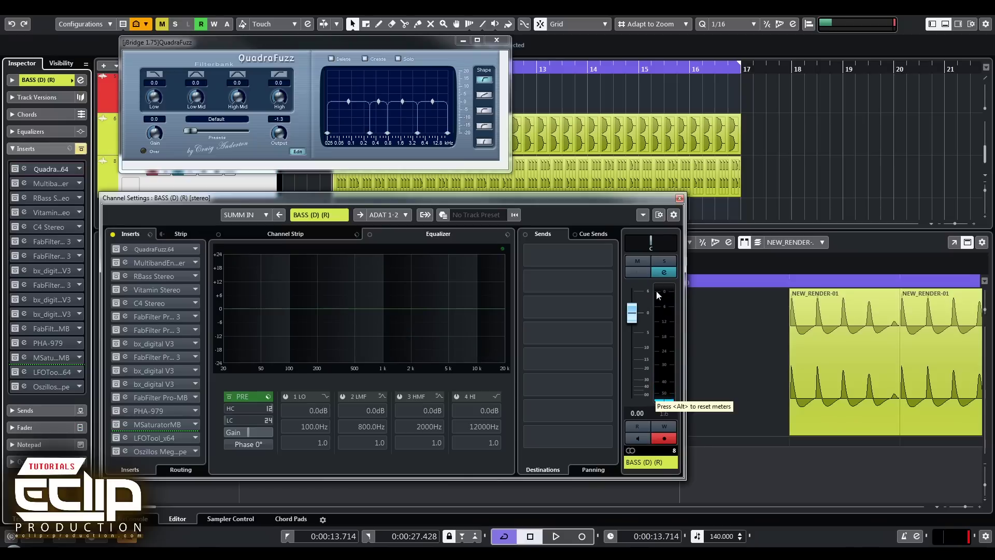
Re-enable QuadraFuzz and compare the bass level during playback with the effect on and off, leaving it on.
click(14, 171)
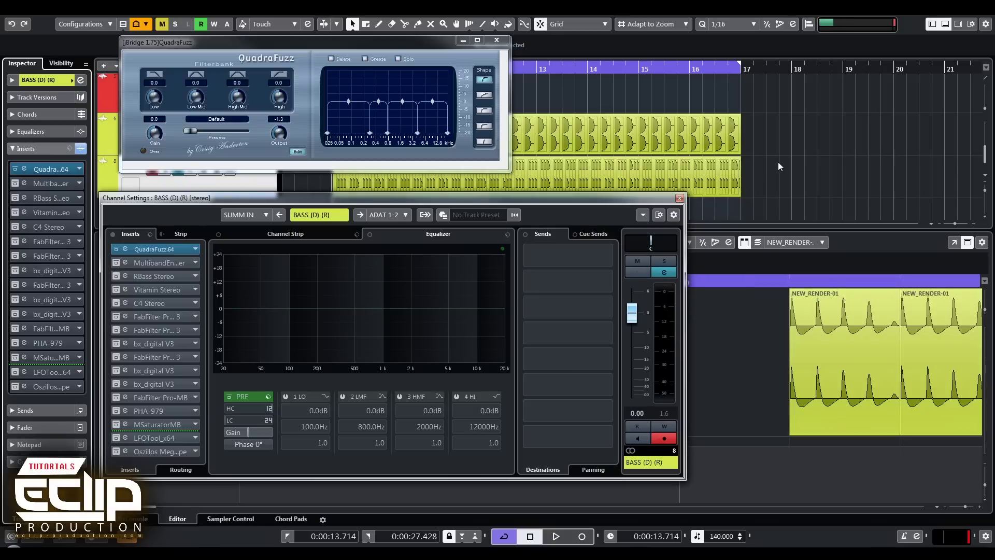
click(791, 152)
key(space)
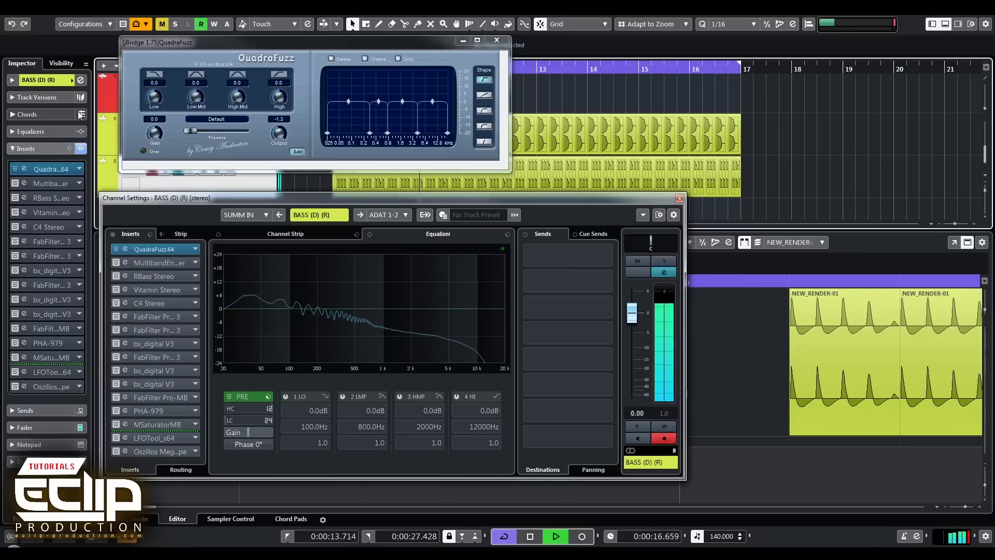
click(13, 174)
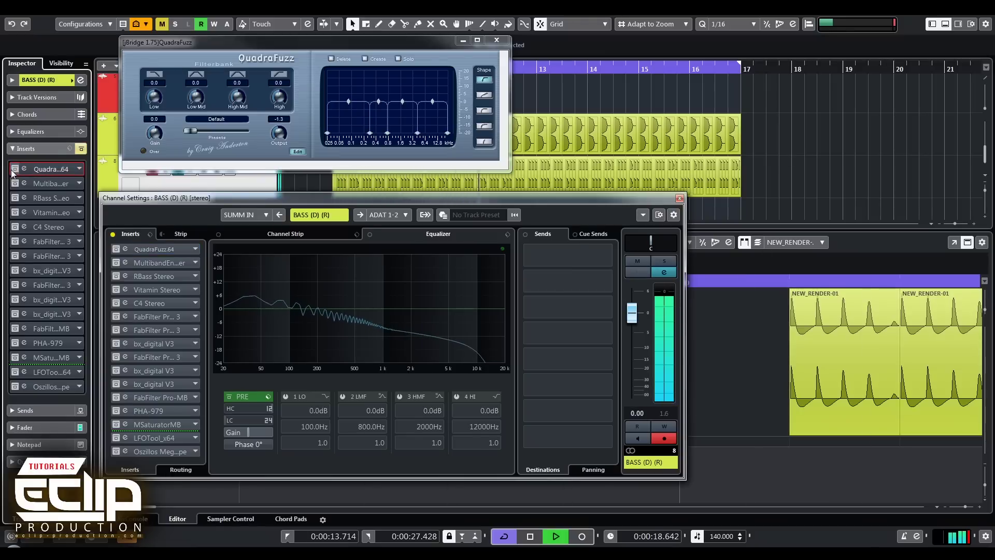
click(13, 173)
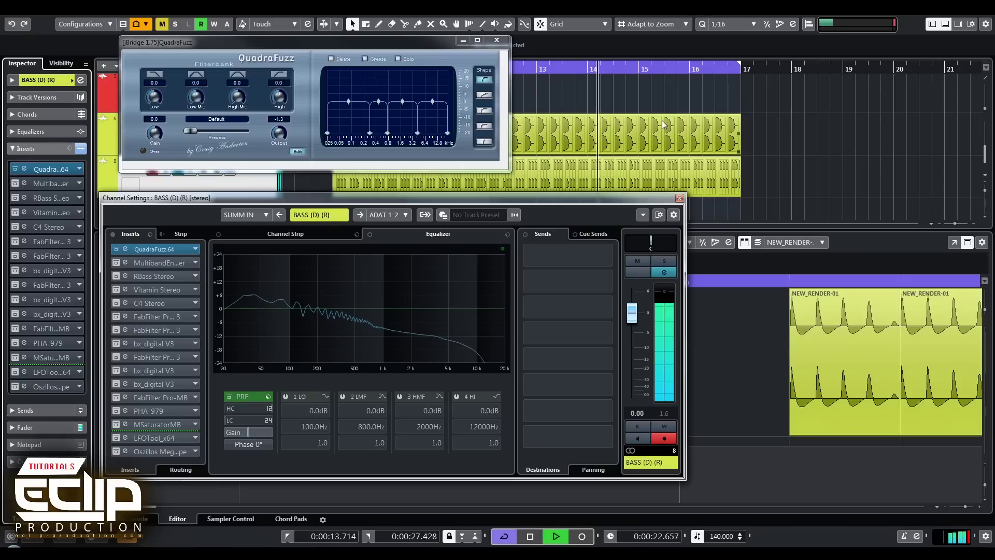
key(space)
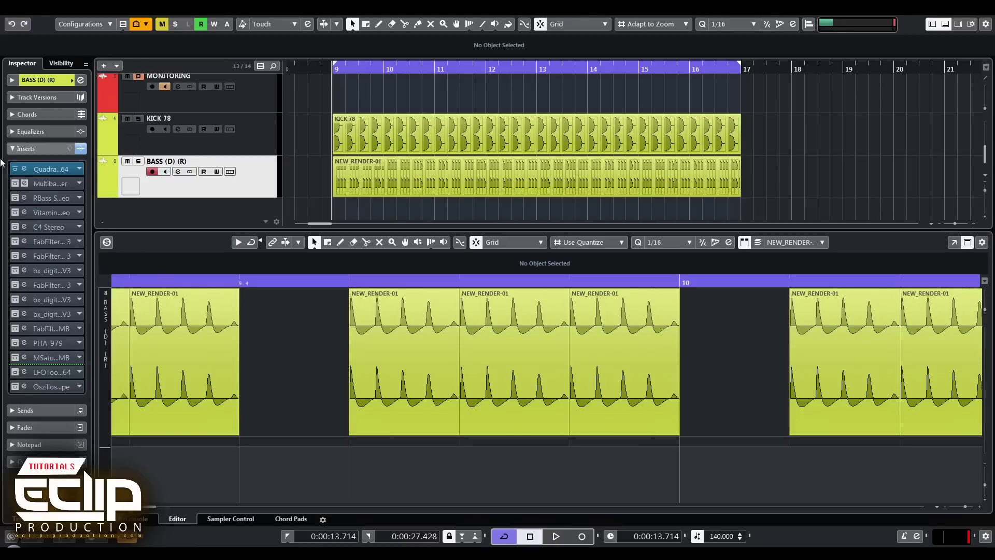
Activate the MultibandEnvelopeShaper insert on the bass track and set its first band crossover to 97 Hz during playback.
click(24, 183)
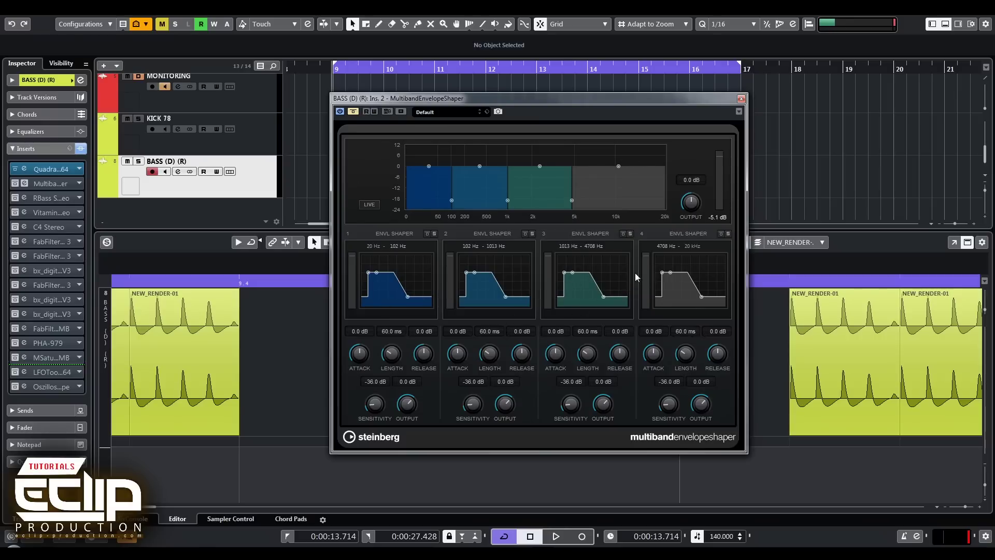
mouse_move(452, 205)
key(space)
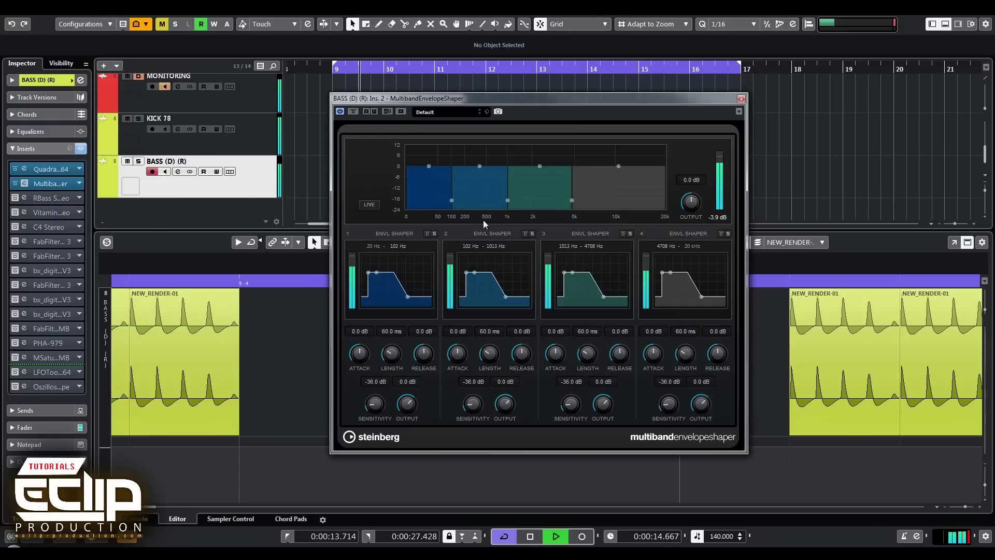
mouse_move(452, 200)
mouse_down()
mouse_move(485, 198)
mouse_move(450, 196)
mouse_up()
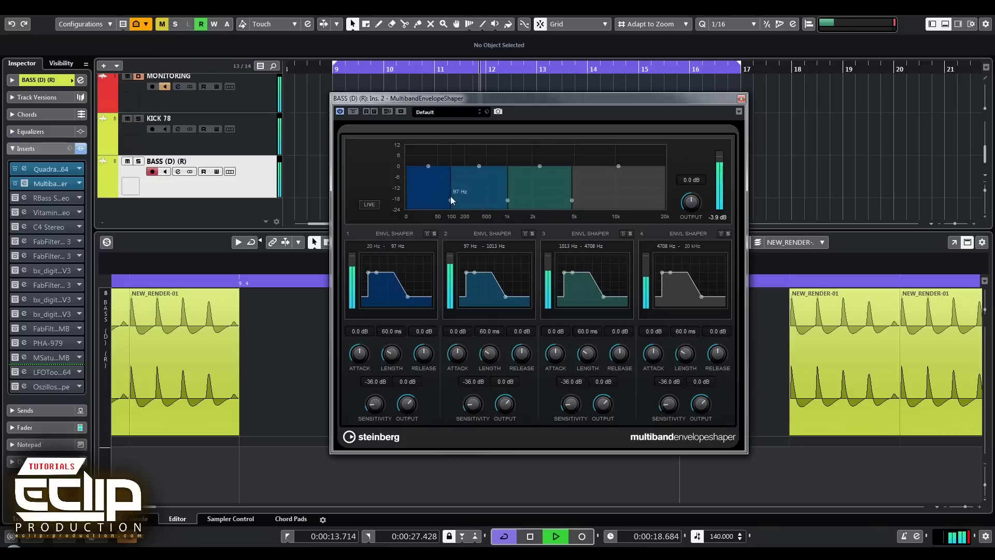
Compare the bass channel's level during playback with MultibandEnvelopeShaper bypassed and active, leaving the effect active.
key(e)
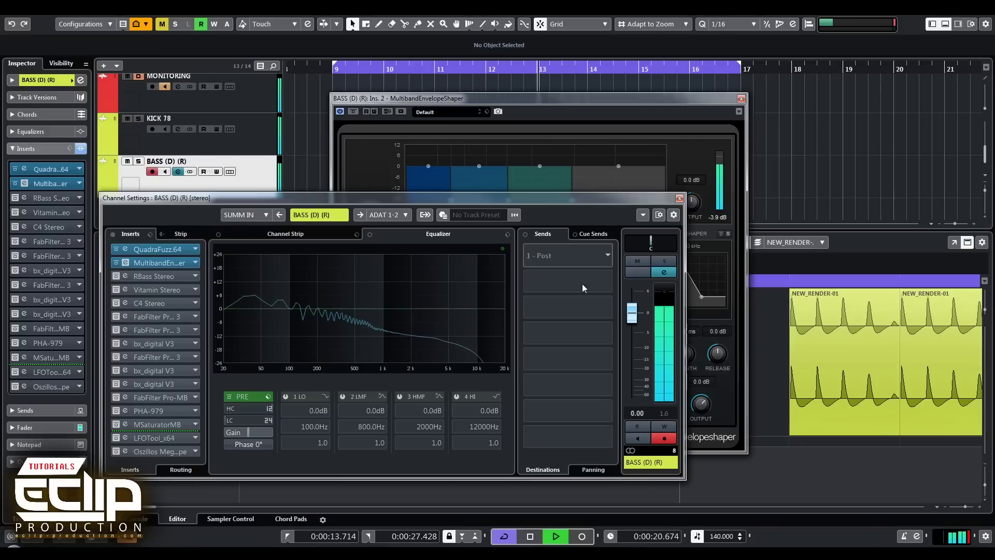
key(space)
key(space)
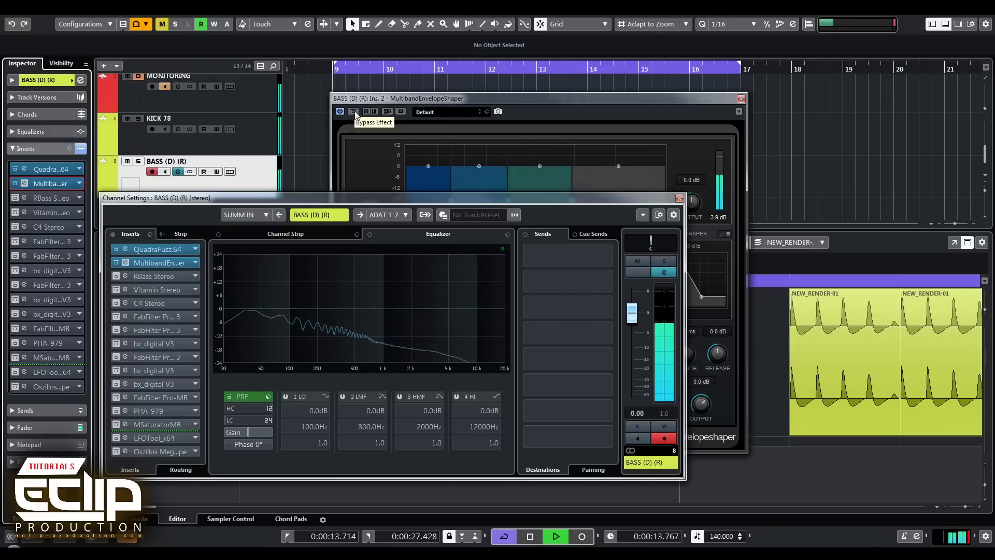
click(356, 111)
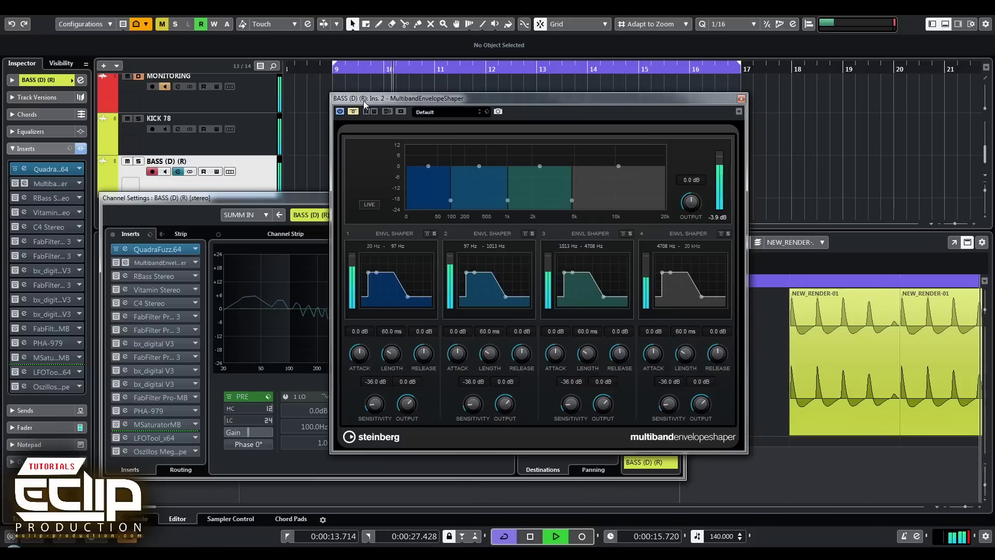
drag(394, 98, 206, 90)
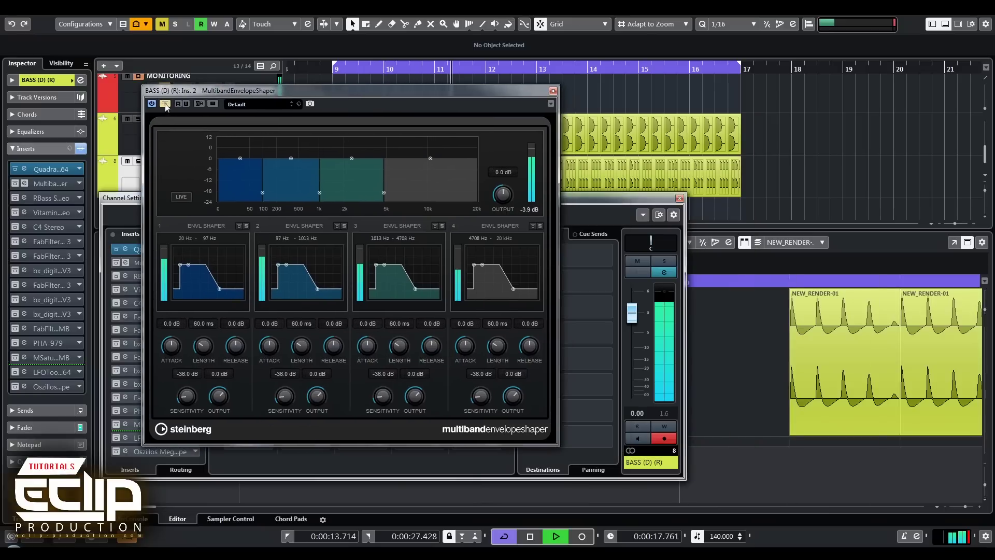
click(164, 104)
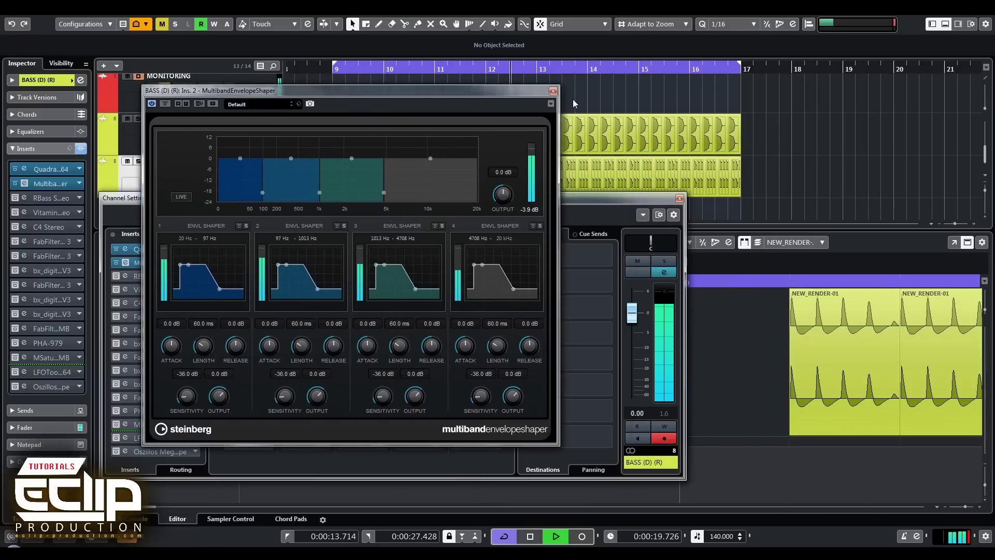
key(space)
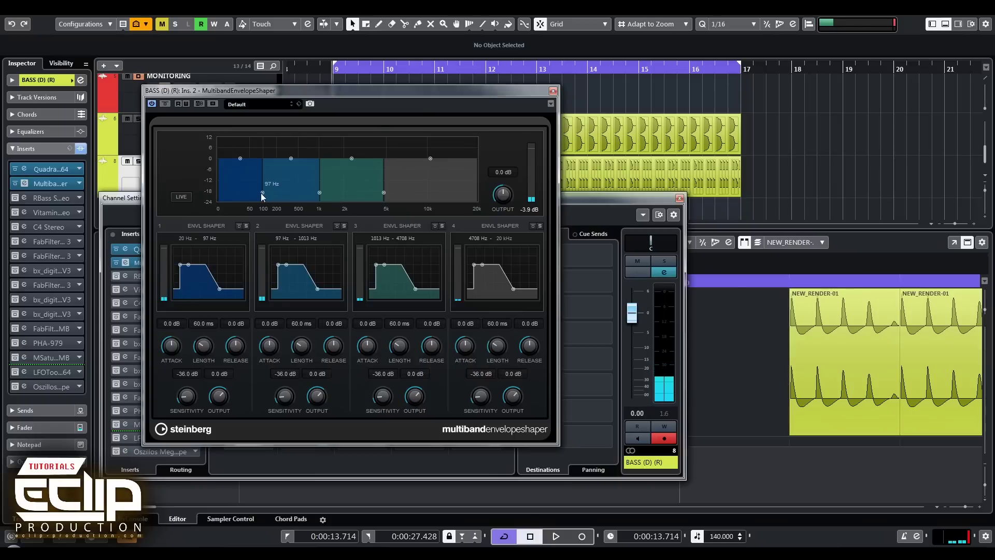
mouse_move(266, 196)
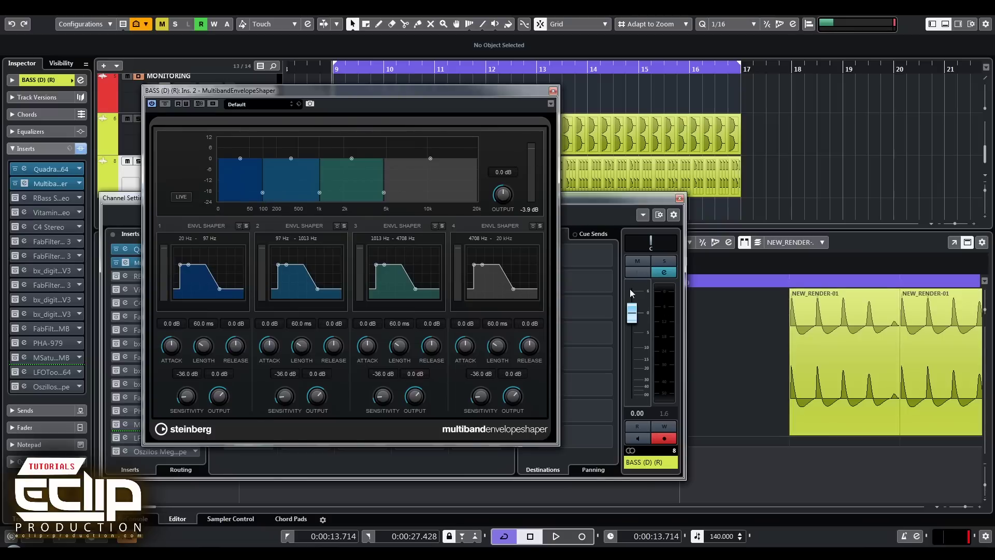
Close the open effect and channel windows, activate the RBass Stereo insert on the bass track, and audition it during playback.
click(553, 92)
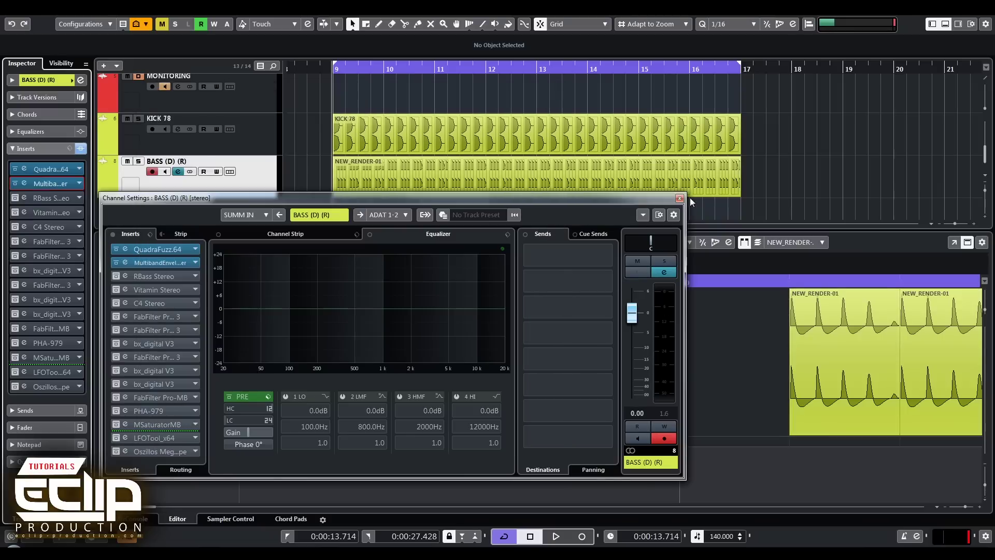
click(679, 198)
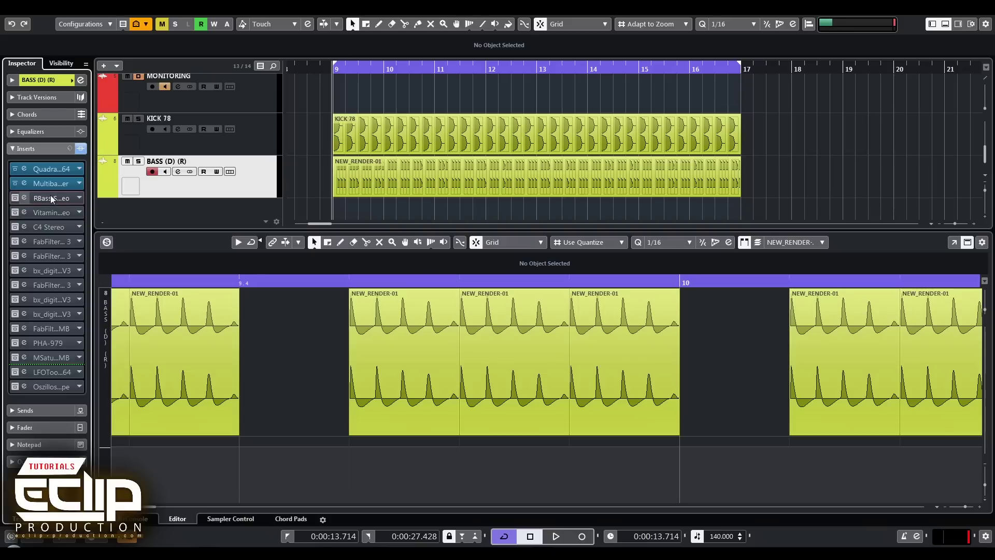
click(23, 198)
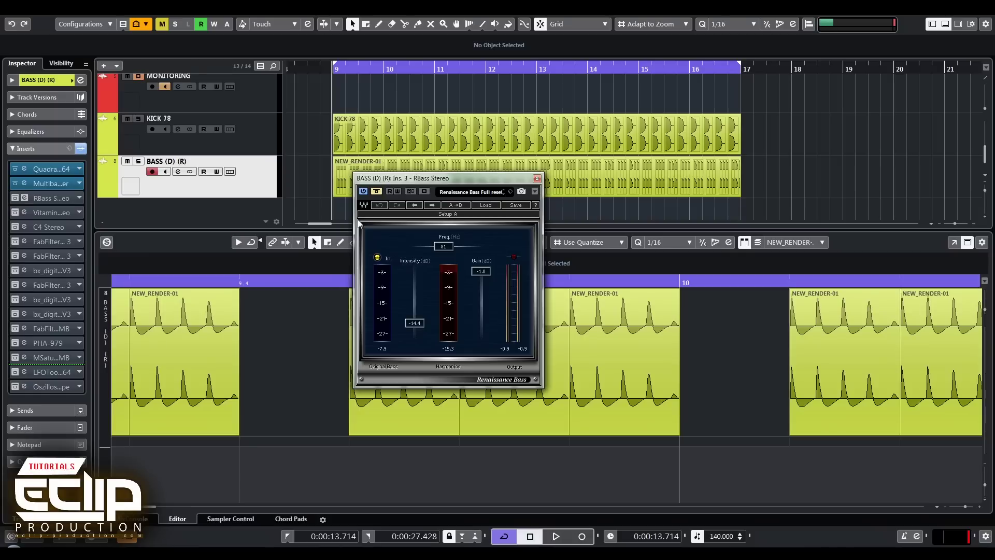
drag(393, 178, 587, 168)
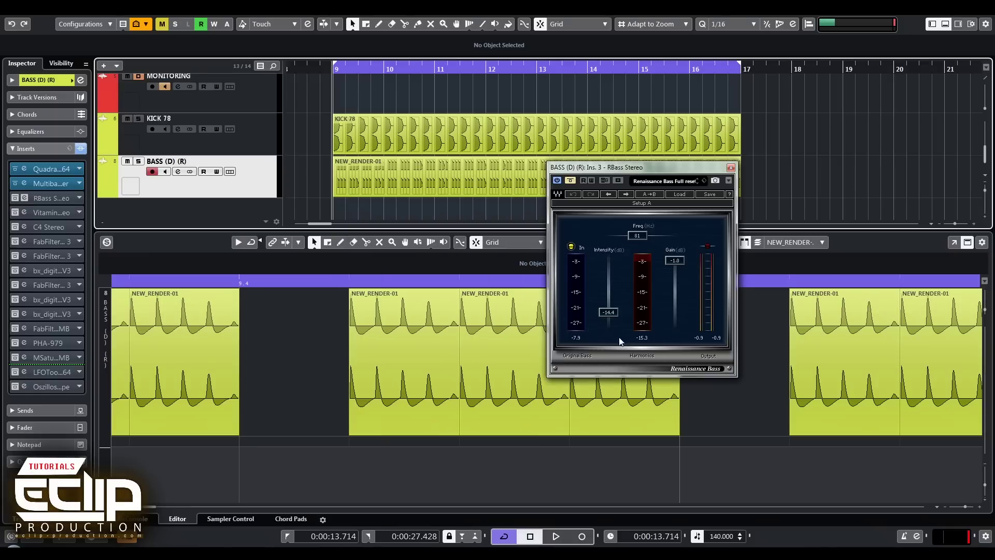
key(space)
click(570, 180)
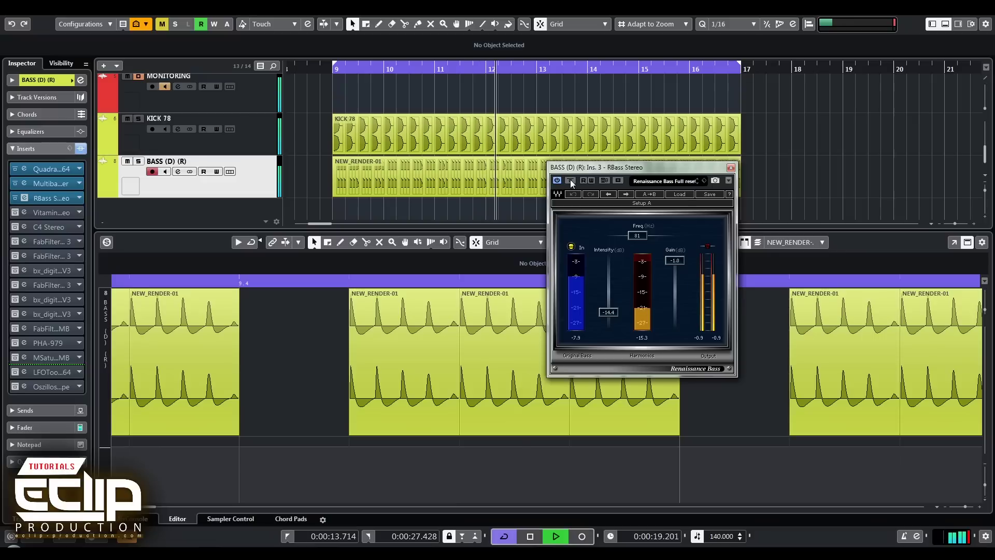
key(e)
key(e)
key(space)
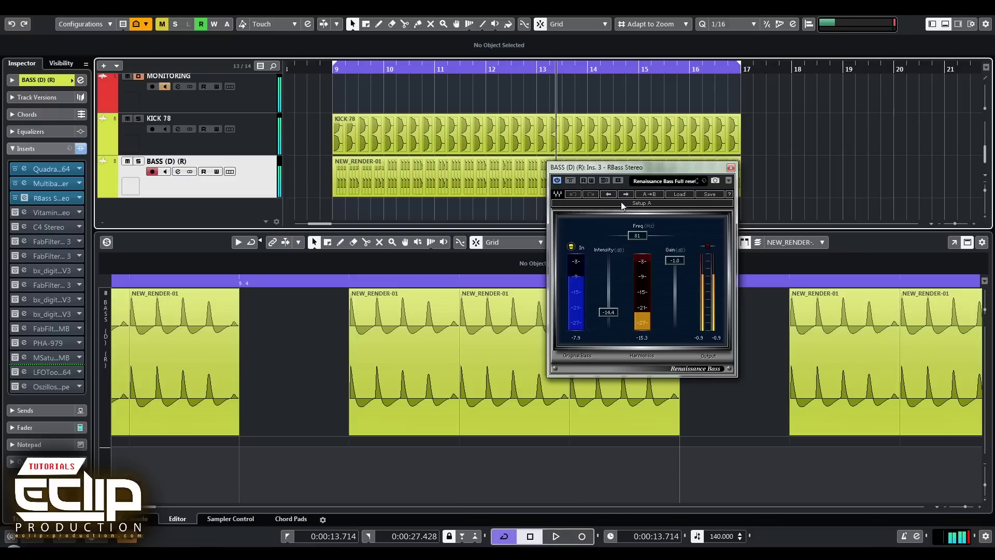
Open the bass channel settings and raise the channel fader to 1.85 dB while playing back with RBass active.
key(e)
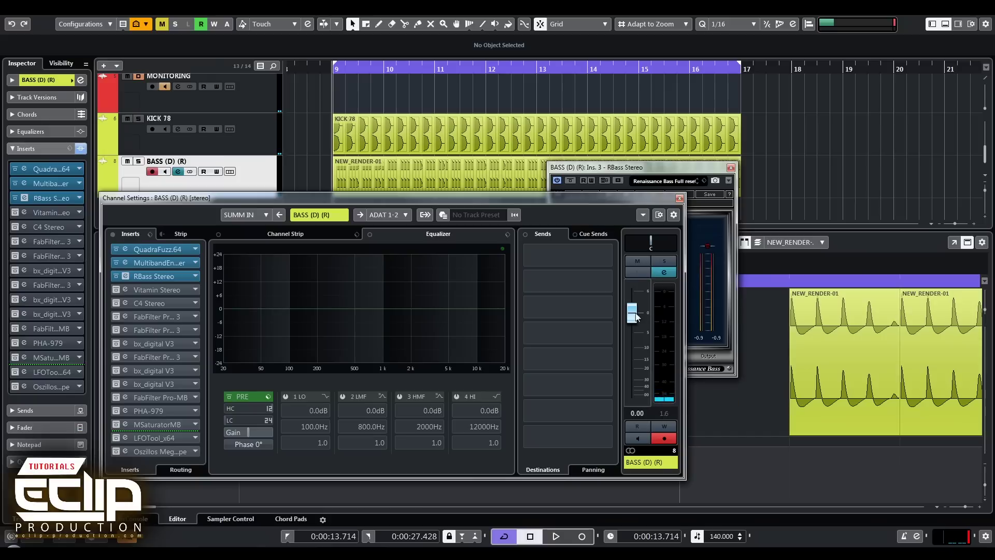
scroll(631, 312, up, 3)
scroll(635, 314, up, 1)
key(space)
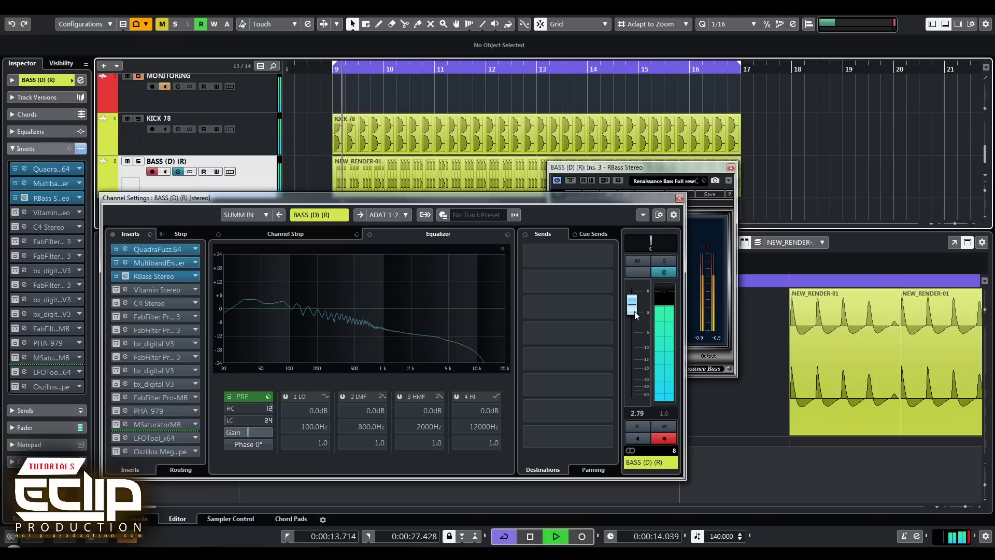
scroll(635, 315, down, 2)
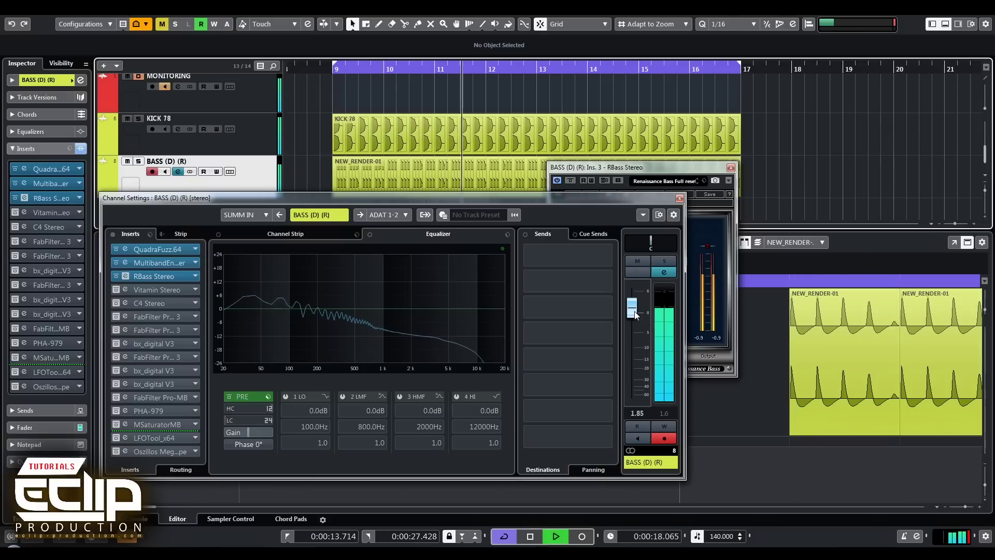
key(space)
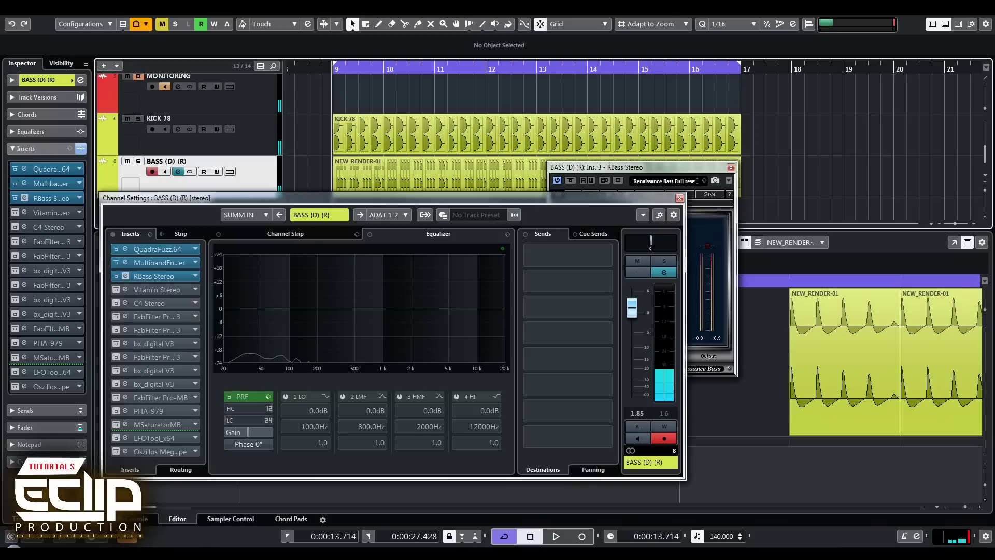
Activate the LFOTool_x64 insert on the bass channel, look at its volume curve, and close its window.
click(122, 439)
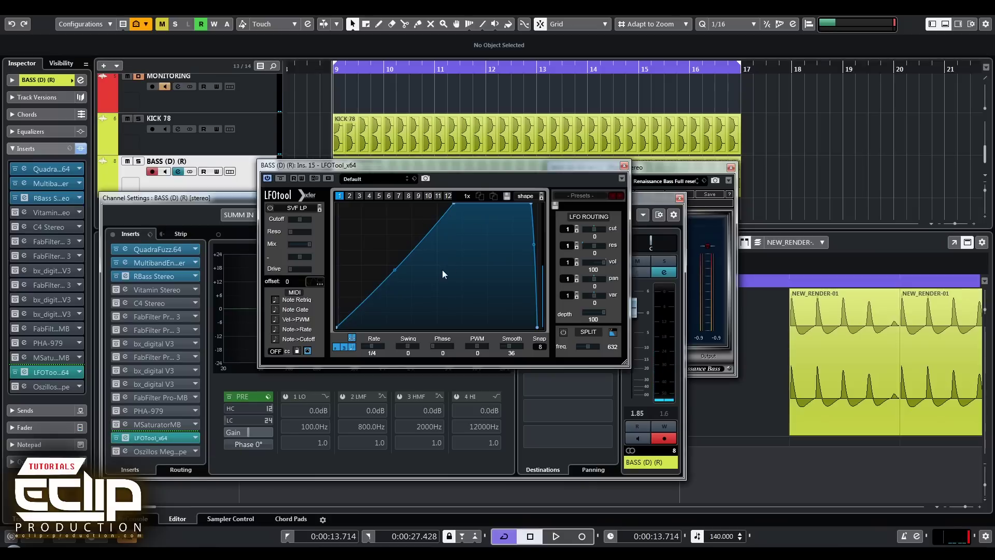
click(624, 166)
Mark the first short bass note after the opening kick with the locators, from 0:00:13.821 to 0:00:13.928.
key(h)
key(h)
key(h)
key(h)
key(h)
key(h)
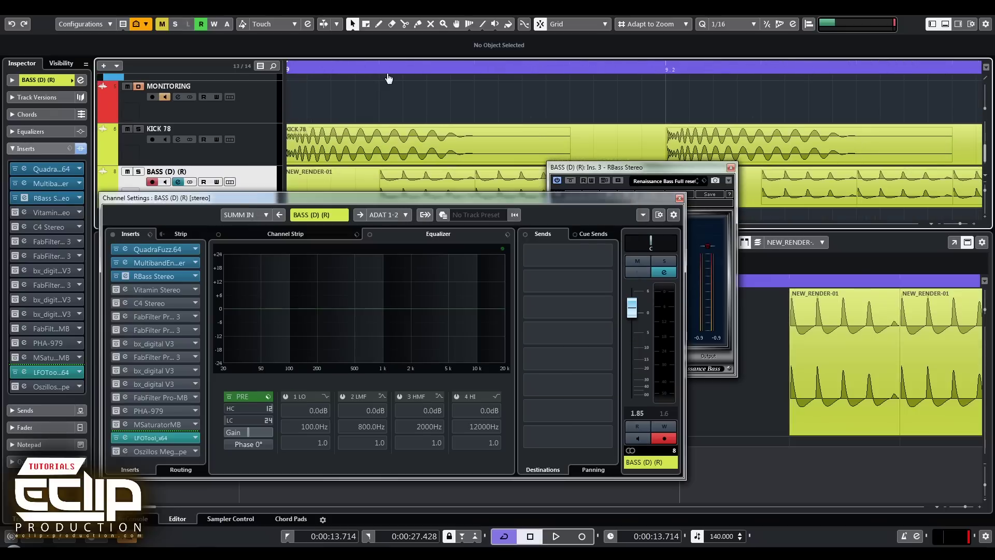
ctrl+click(388, 75)
alt+click(473, 72)
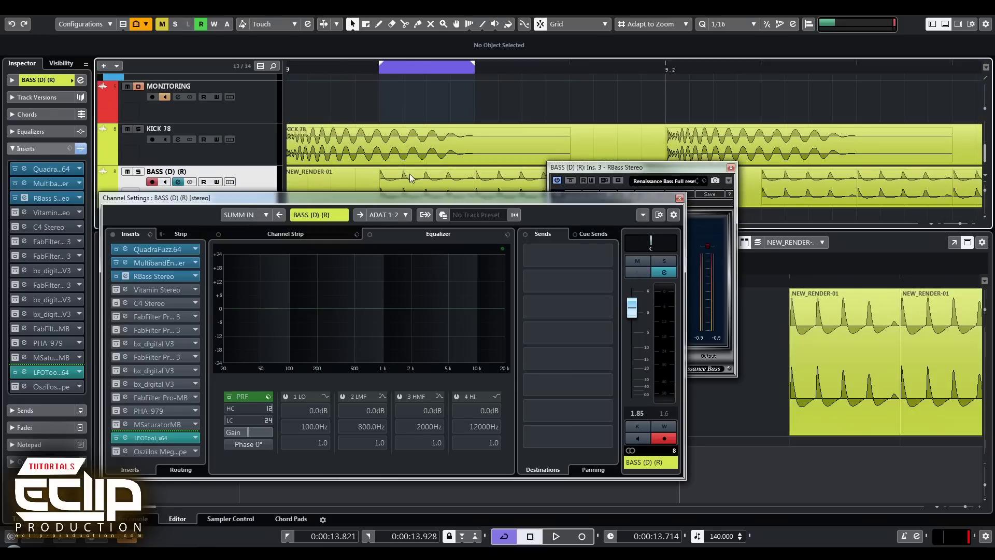
key(g)
key(g)
key(g)
key(g)
key(g)
key(g)
Raise the bass channel fader to 4.42 dB during playback with LFOTool active, and close the open windows.
key(space)
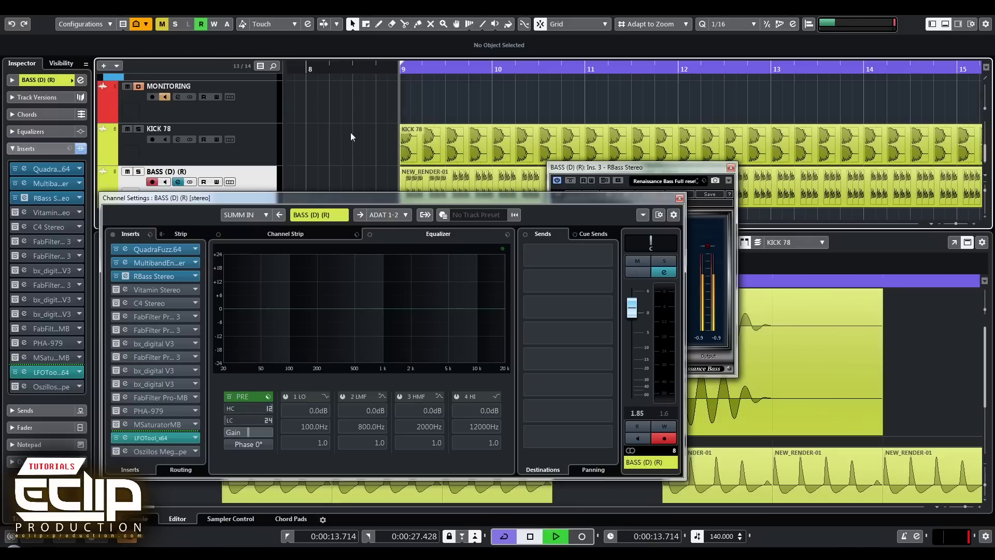
scroll(631, 309, up, 3)
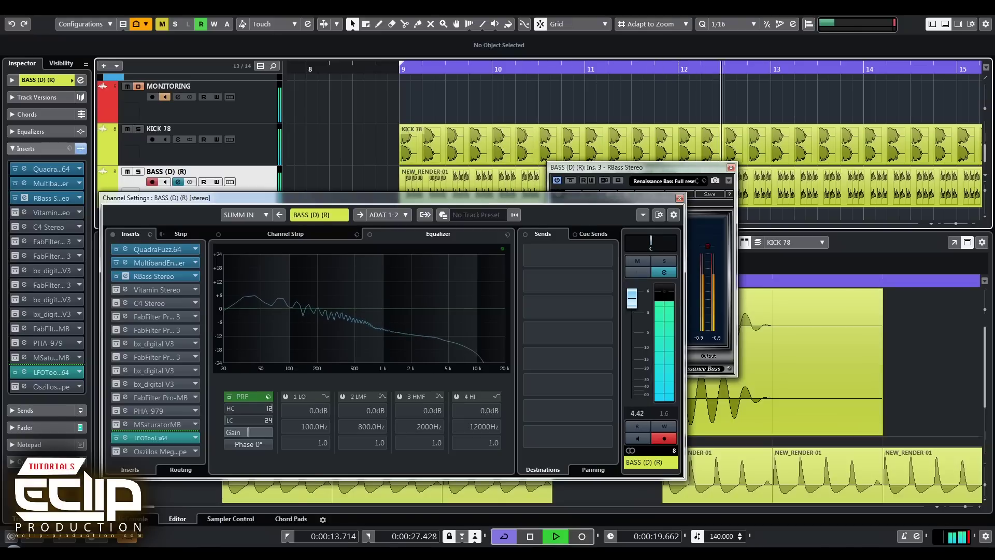
key(space)
key(Escape)
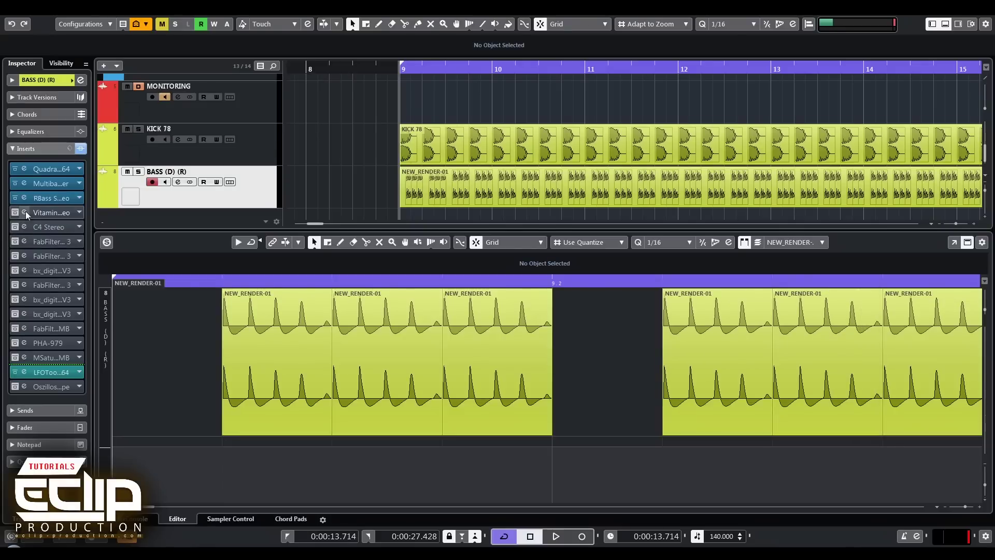
Activate the Vitamin Stereo insert, set its low crossover to 40 during playback, and compare the sound with the effect bypassed.
click(25, 212)
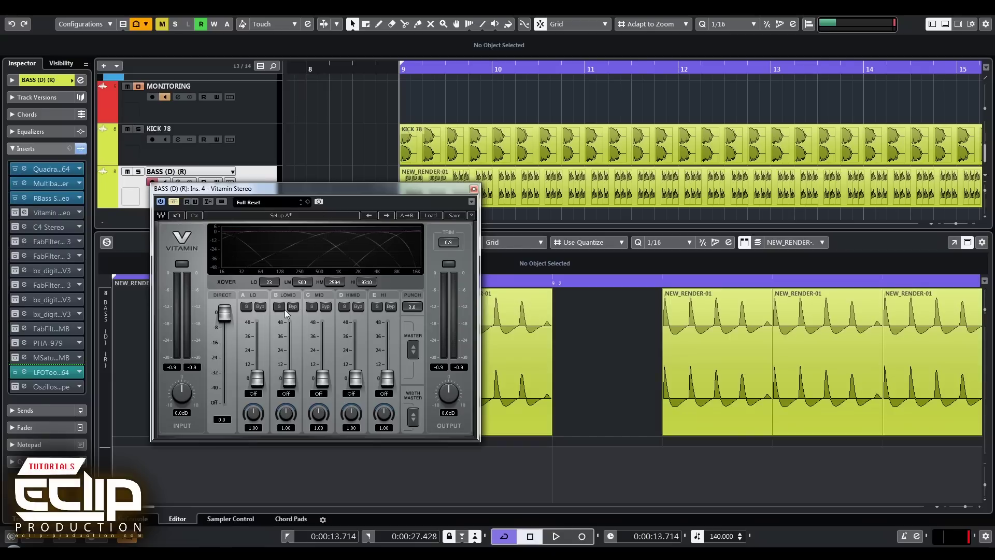
mouse_move(269, 281)
mouse_down()
mouse_move(269, 265)
mouse_move(269, 282)
mouse_up()
drag(187, 196, 223, 204)
key(space)
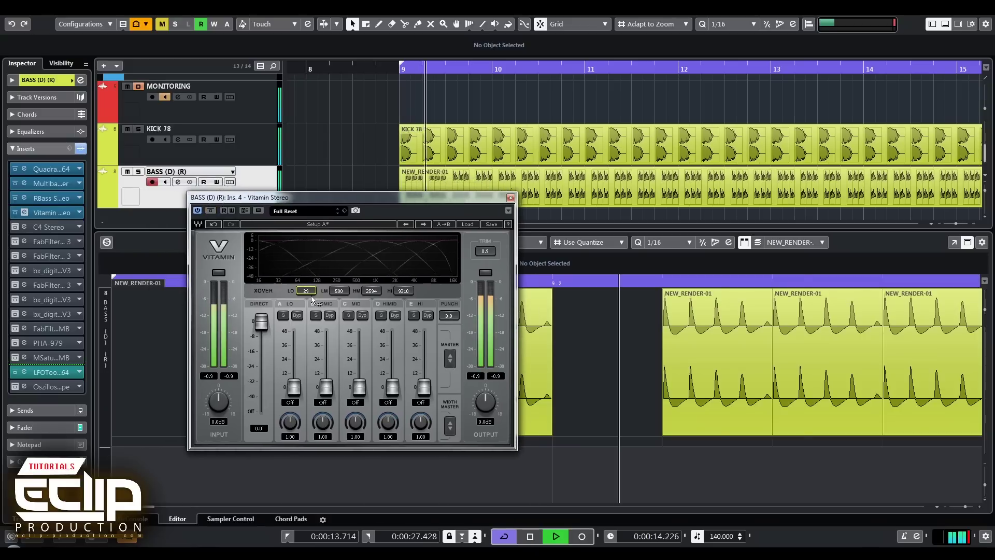
click(210, 211)
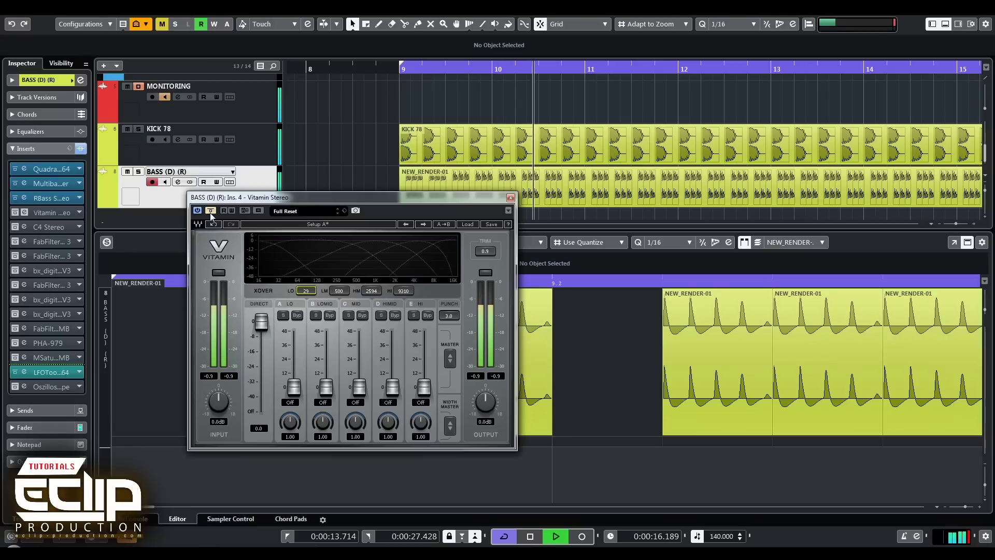
click(210, 211)
mouse_move(306, 292)
mouse_down()
mouse_move(306, 280)
mouse_move(306, 290)
mouse_up()
click(211, 211)
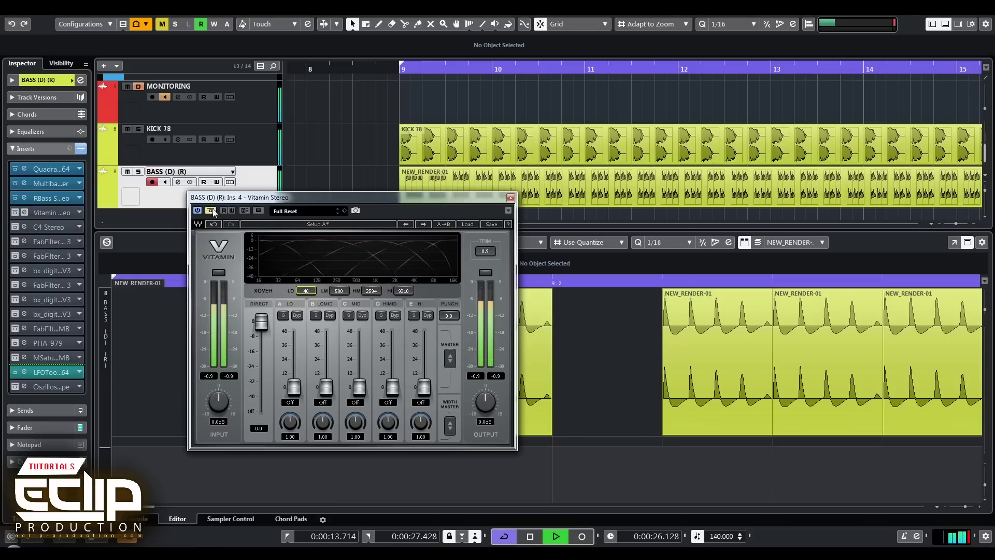
Check the bass channel's level meter with Vitamin Stereo bypassed and active during playback, leaving the effect active.
key(e)
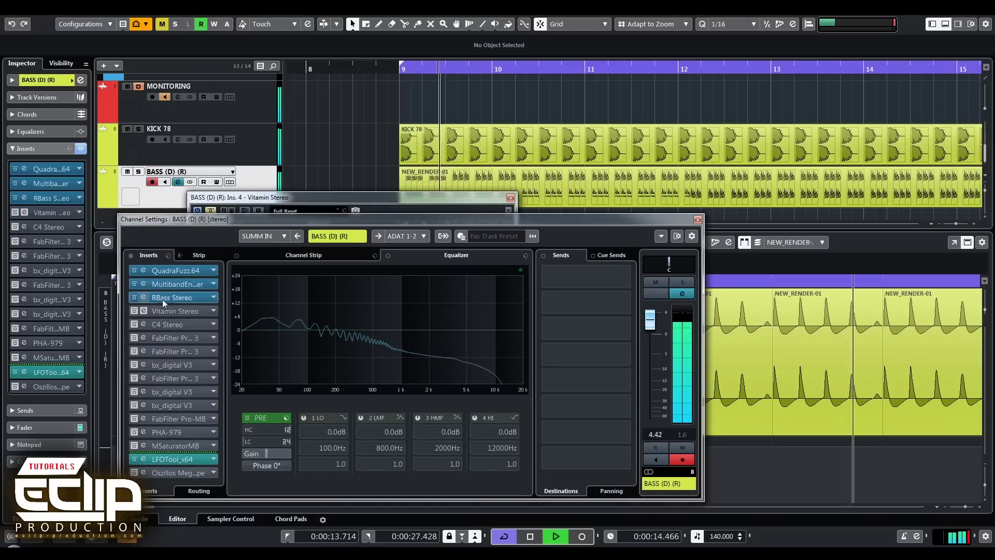
click(135, 310)
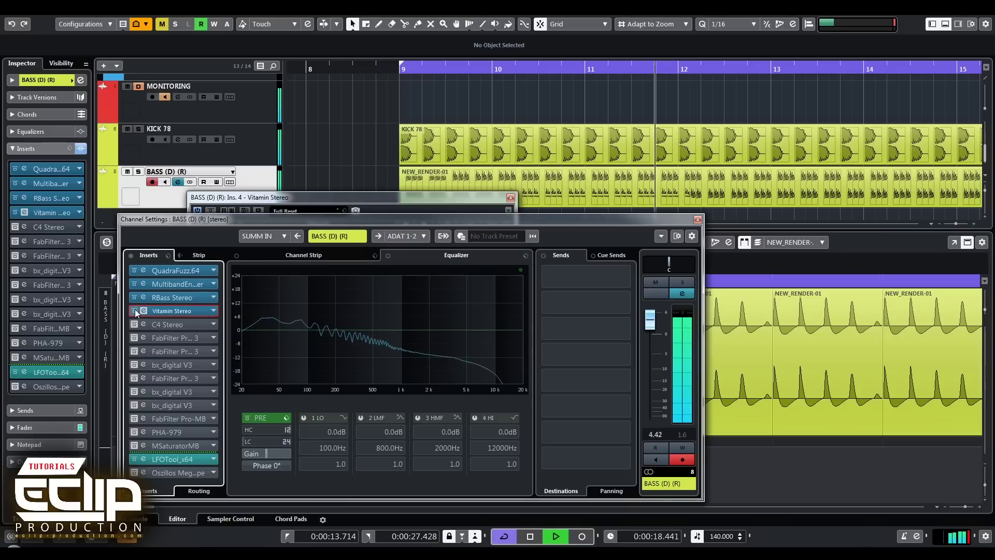
key(space)
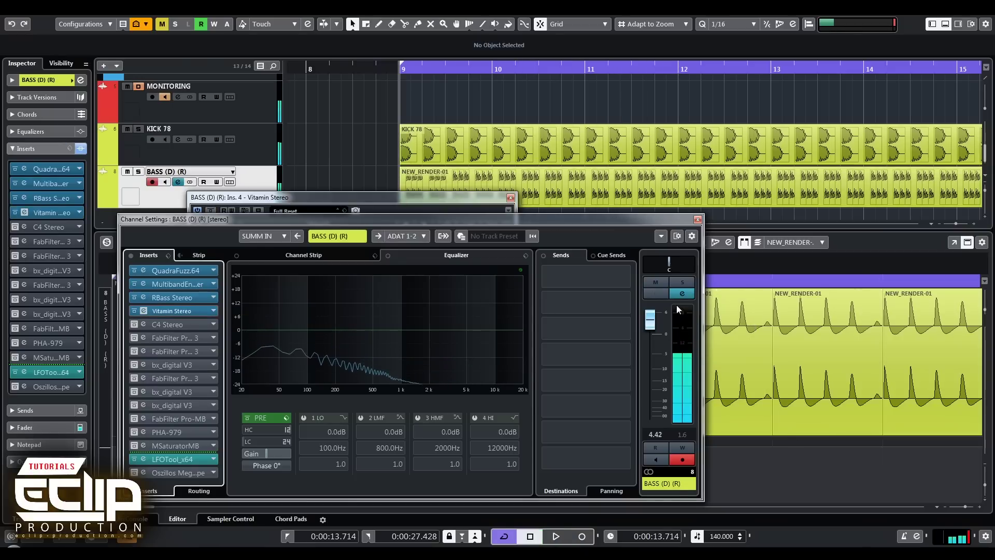
Activate the Oszillos Mega Scope insert and compare the bass waveform with Vitamin Stereo active and bypassed, leaving Vitamin active.
click(380, 197)
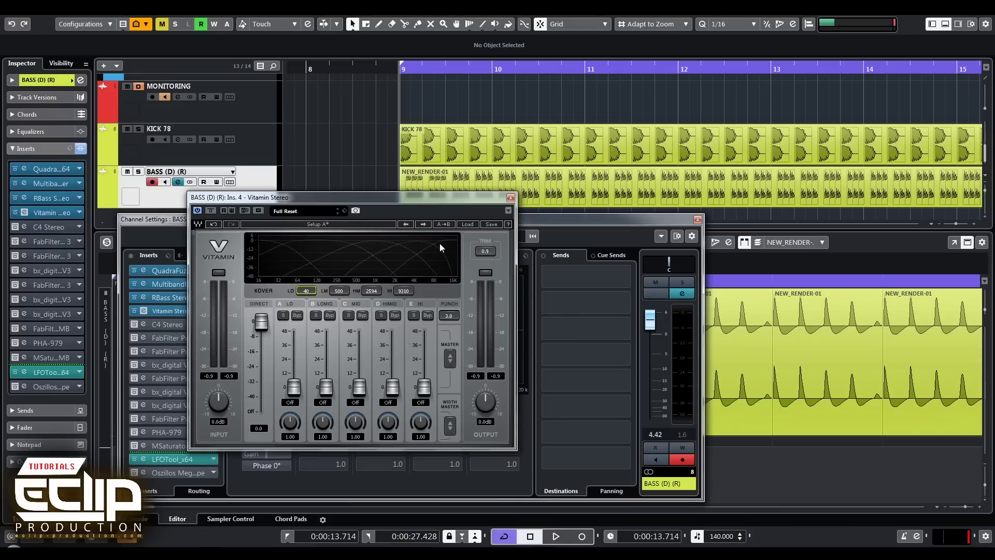
click(24, 386)
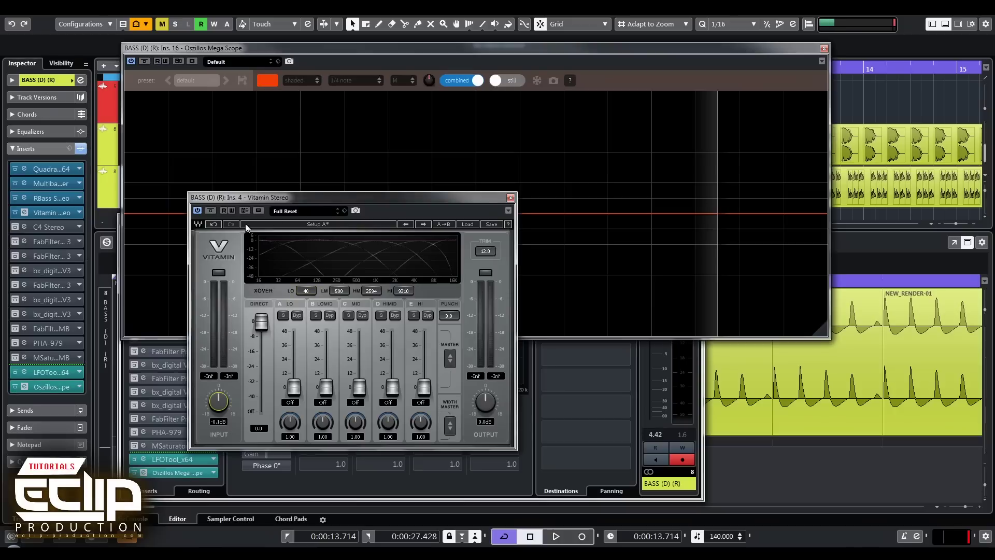
drag(278, 201, 139, 227)
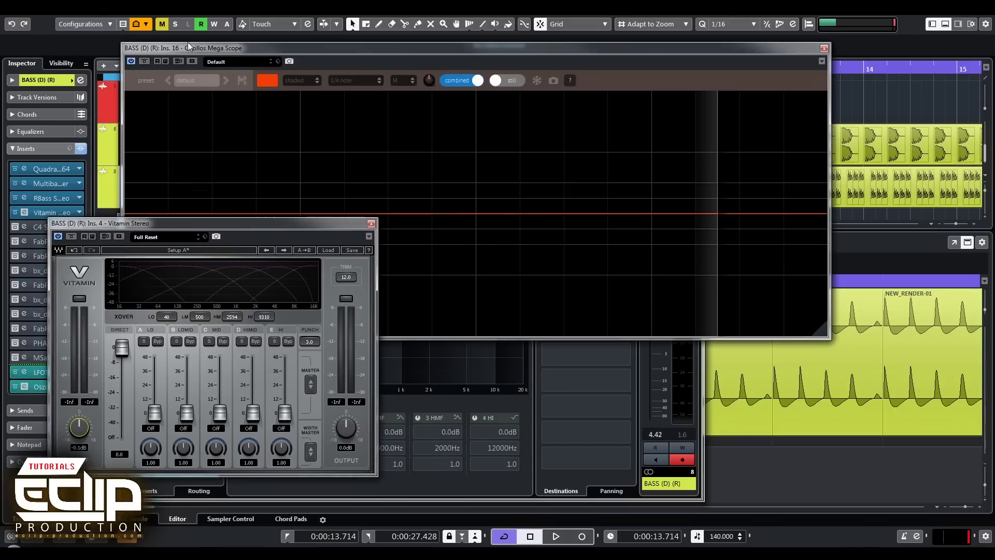
key(space)
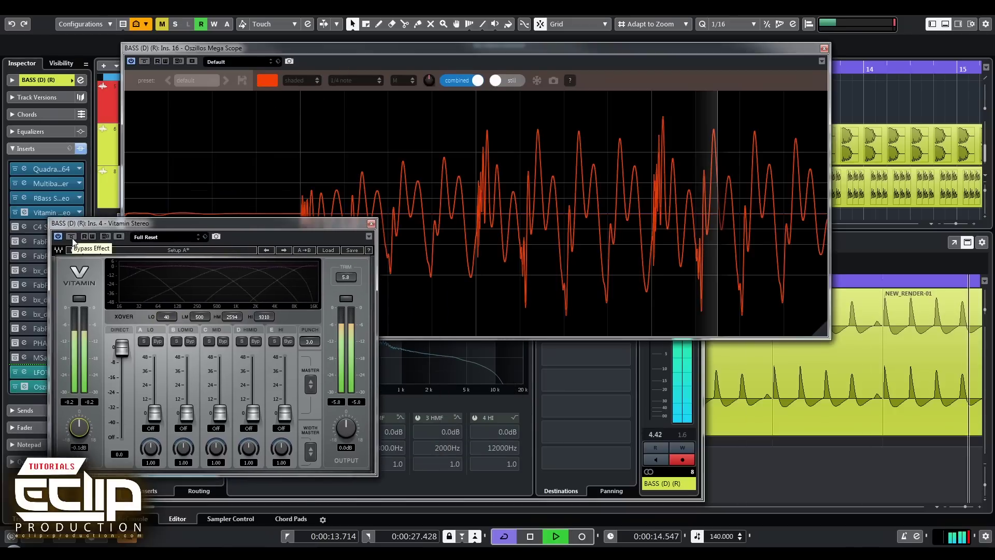
click(73, 237)
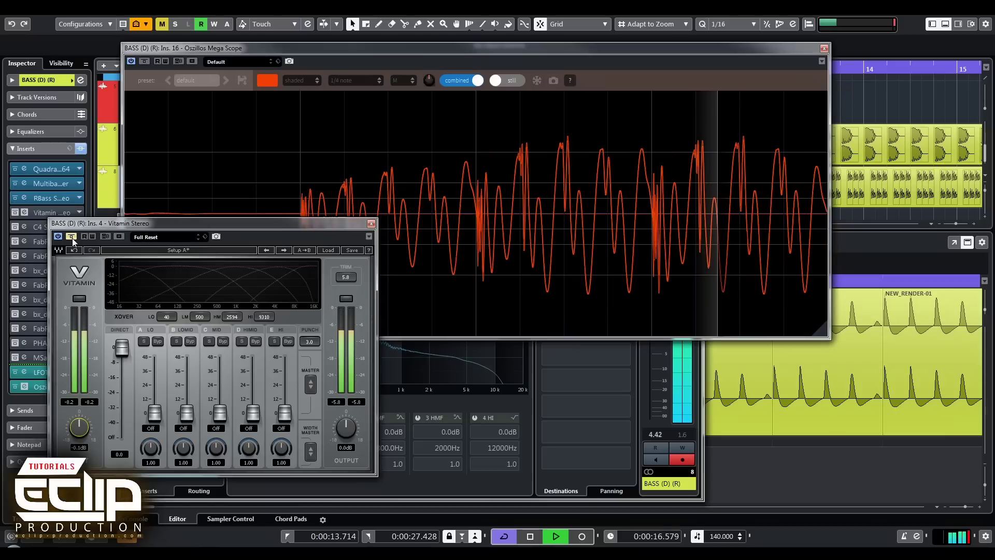
click(72, 236)
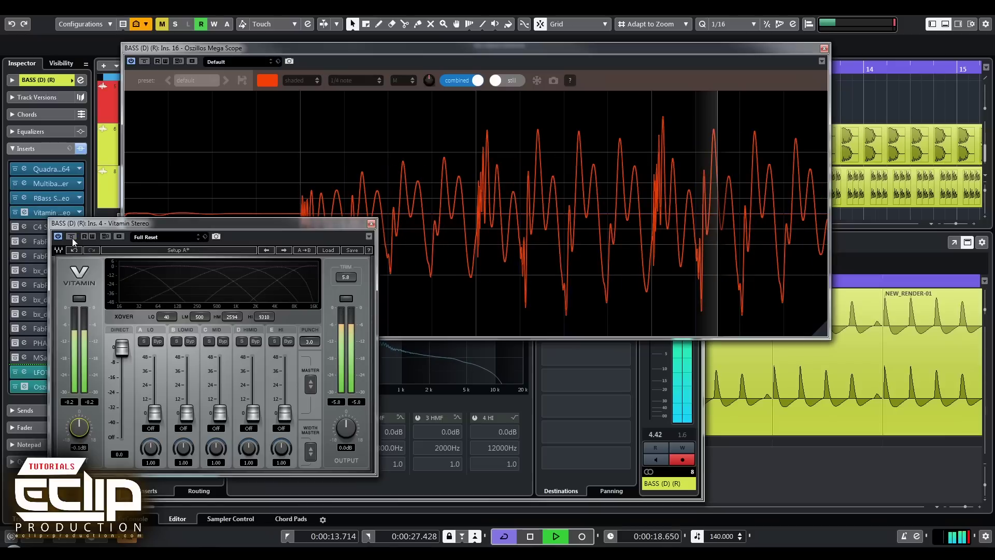
key(space)
click(371, 223)
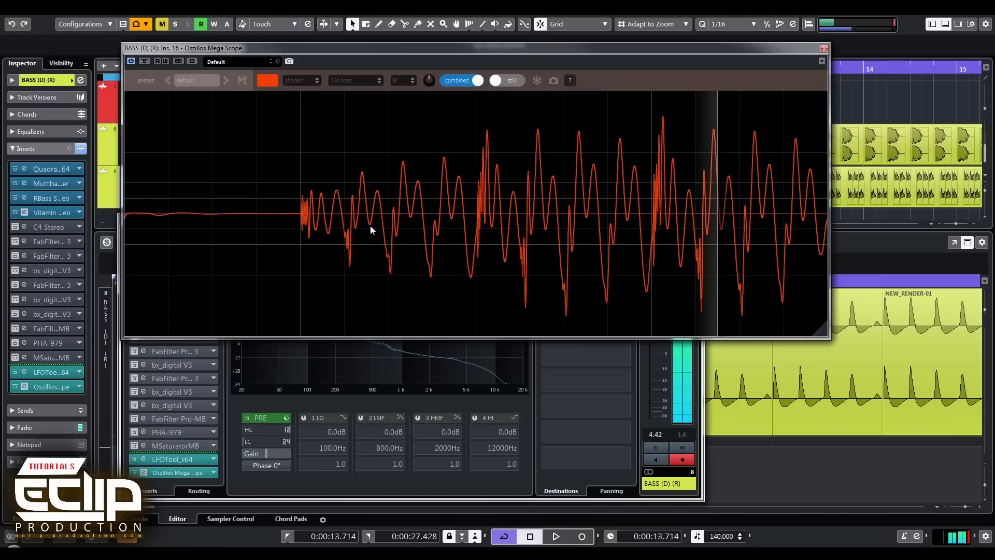
click(823, 48)
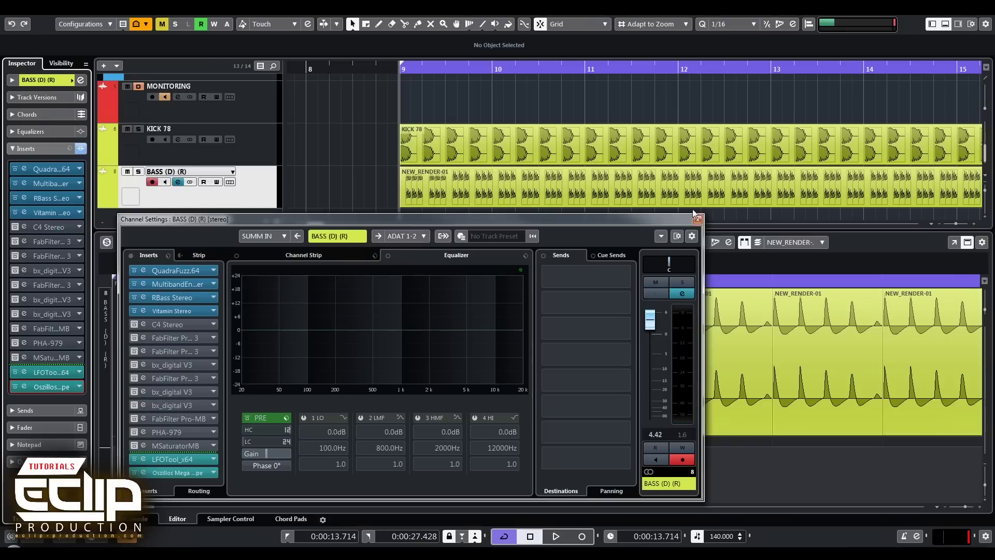
Activate the C4 Stereo insert on the bass channel and check its effect on the level during playback.
click(144, 324)
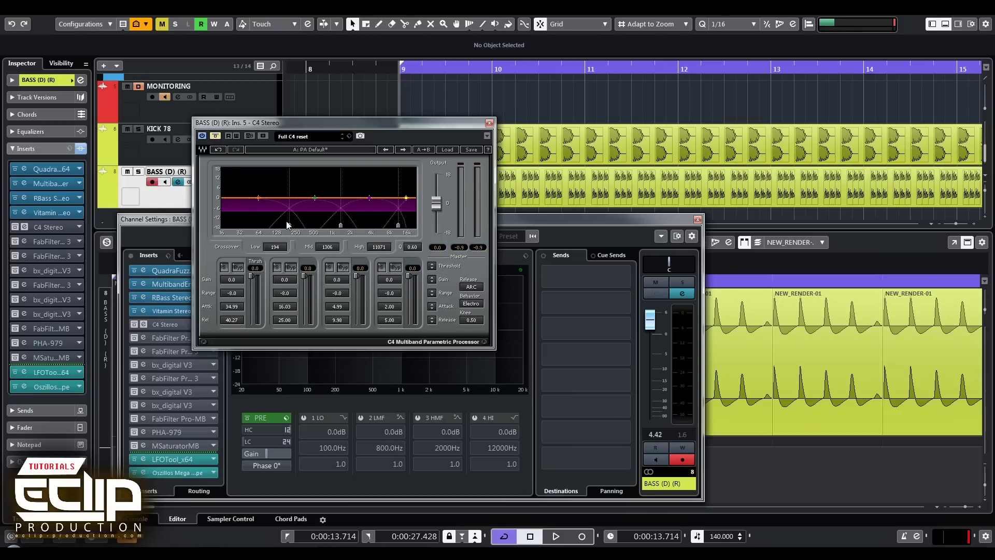
key(space)
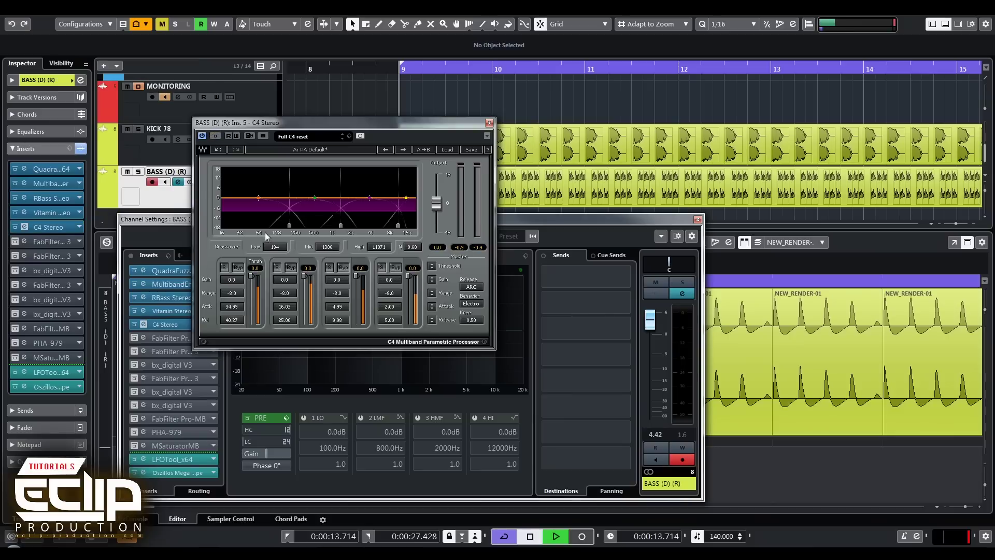
click(216, 136)
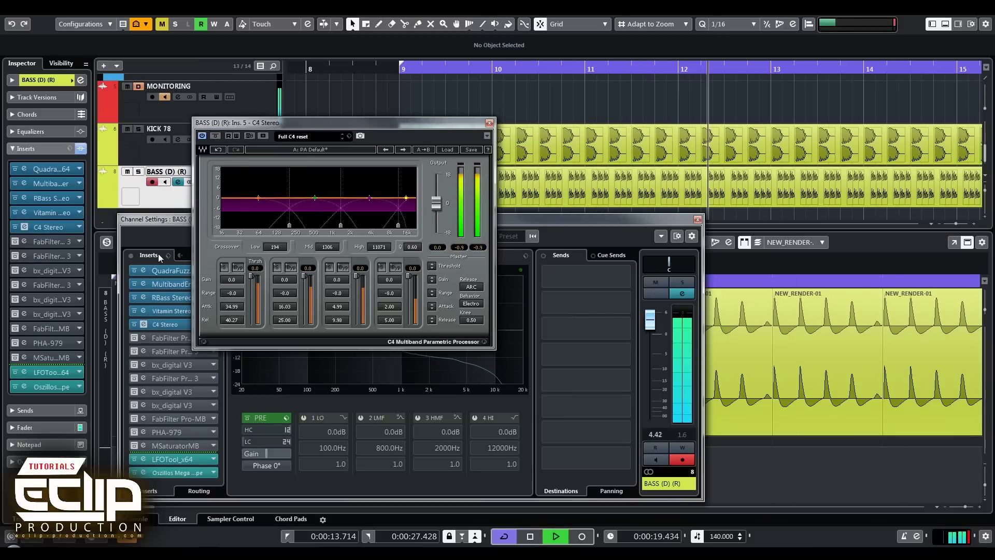
key(space)
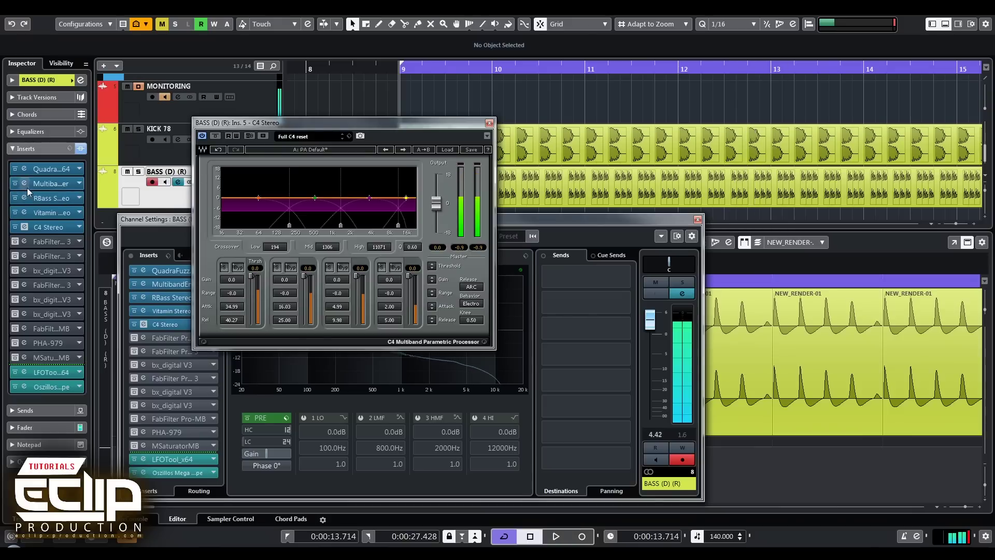
Deactivate the five inserts from QuadraFuzz to C4 Stereo and check the bass level during playback with the channel fader reset to 0.00.
click(16, 169)
click(15, 184)
click(16, 197)
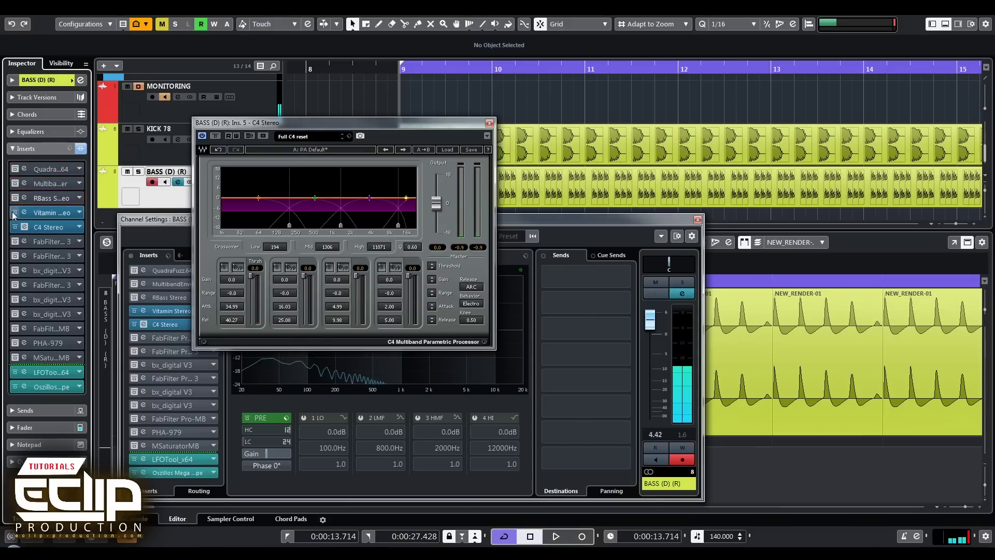
click(16, 213)
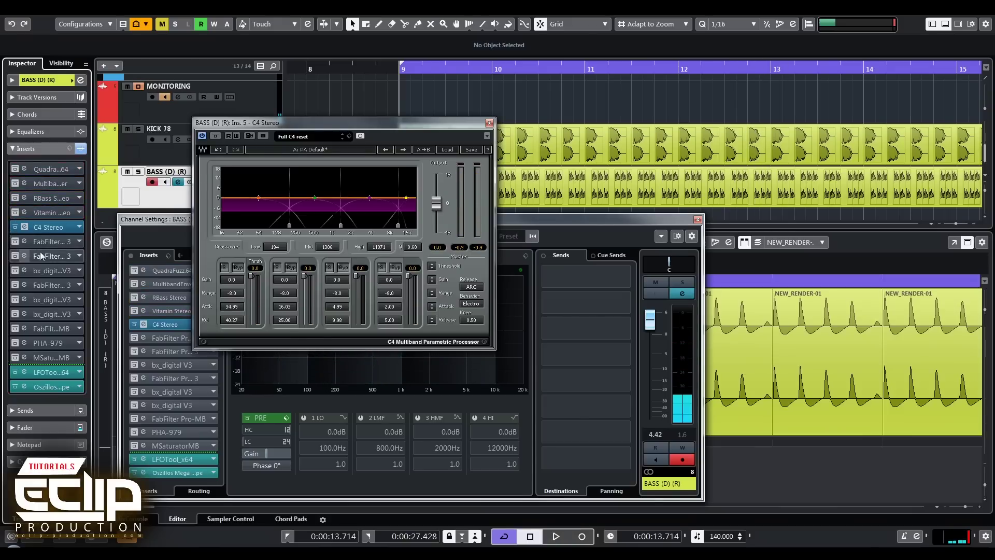
click(16, 227)
key(space)
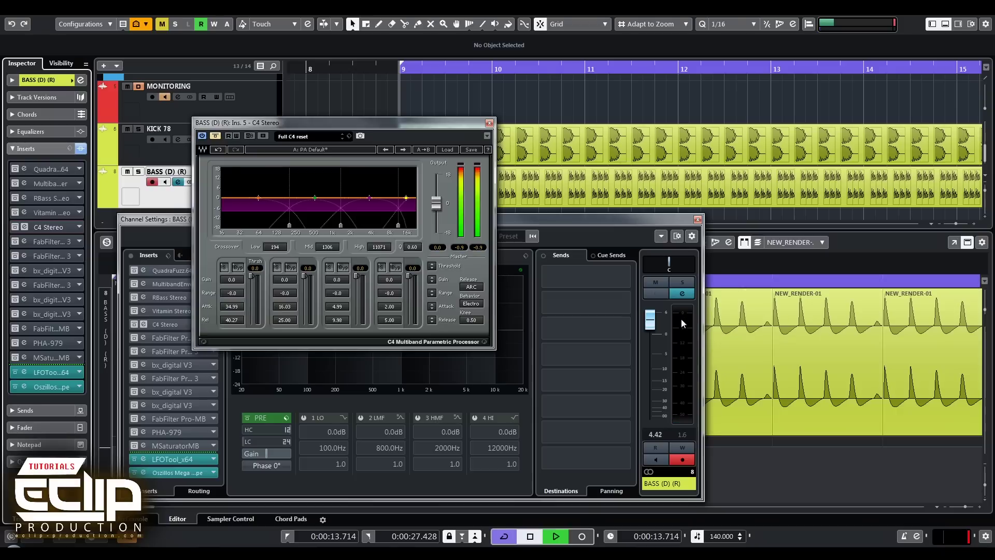
ctrl+click(650, 326)
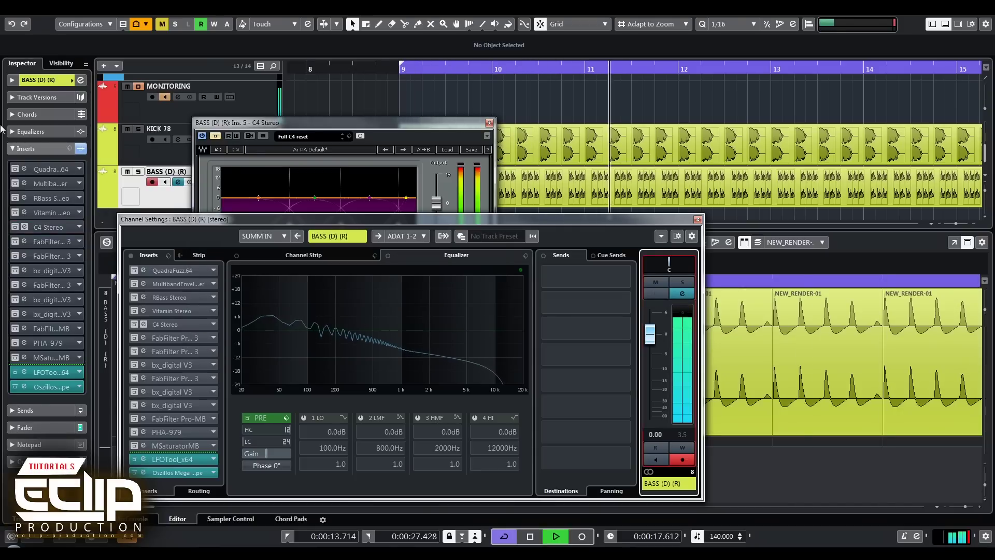
Reactivate the five inserts from QuadraFuzz to C4 Stereo and raise the bass channel fader to 4.68 during playback.
key(space)
drag(17, 171, 16, 228)
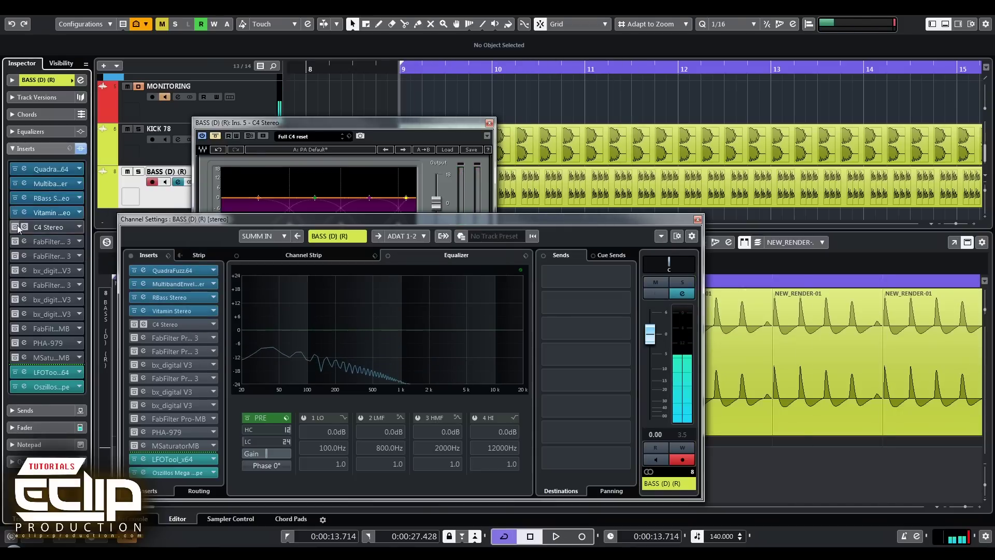
key(space)
drag(654, 338, 657, 323)
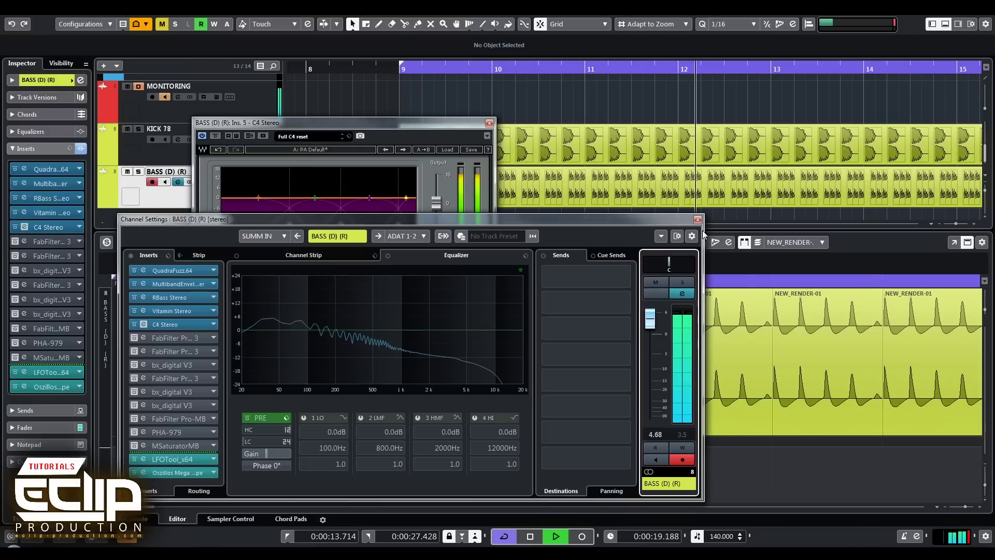
key(space)
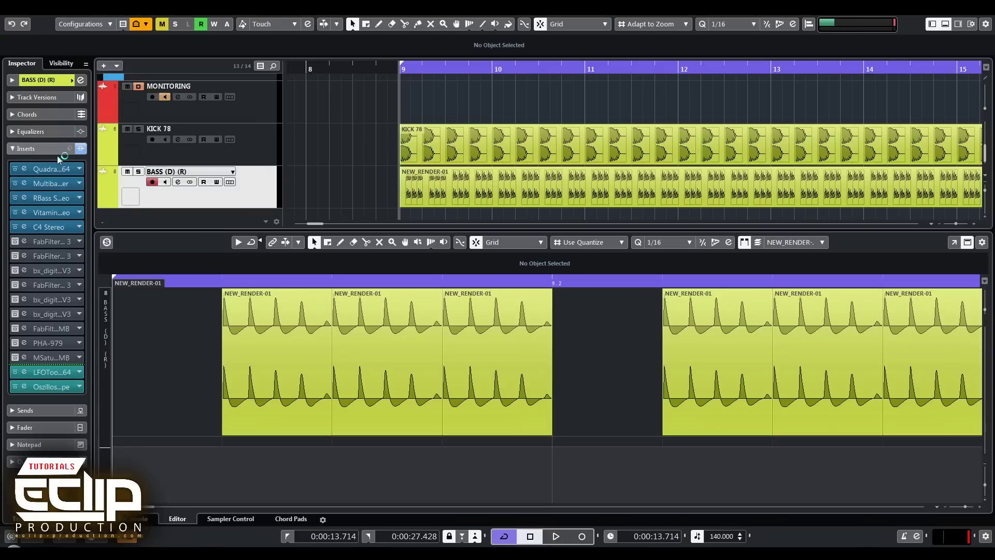
Open the MSaturatorMB insert, compare it bypassed and active during playback, and move its band 1 upper crossover to 203.8 Hz.
double_click(25, 359)
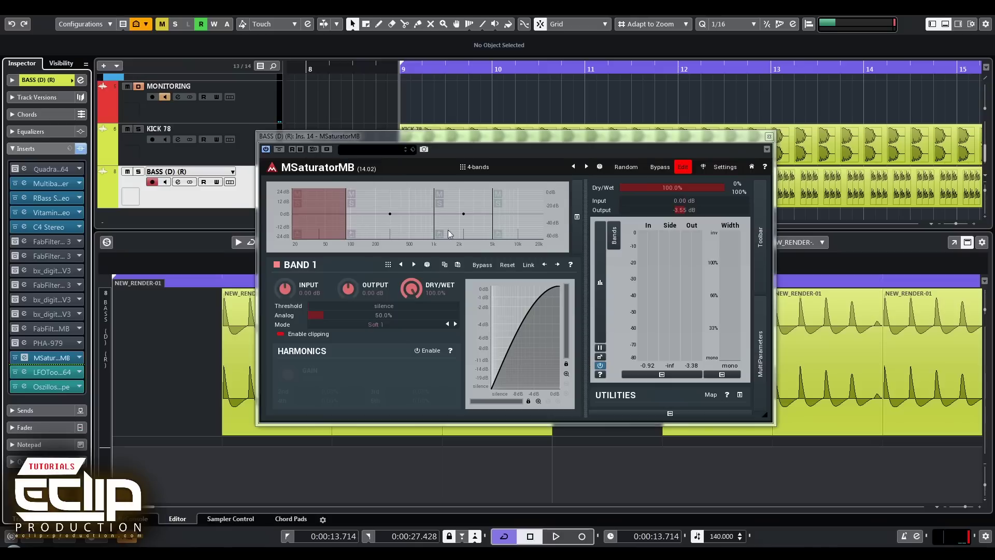
click(279, 148)
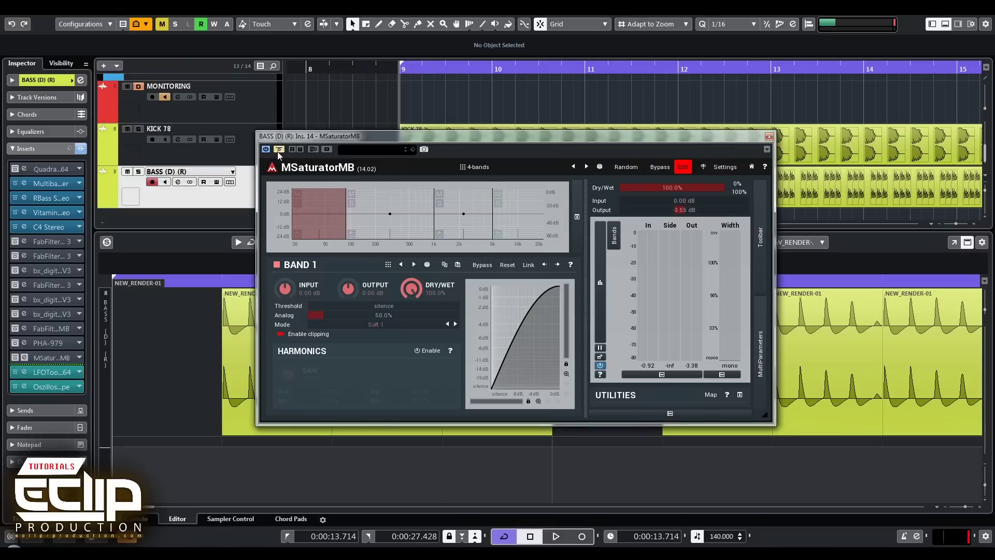
key(space)
click(279, 149)
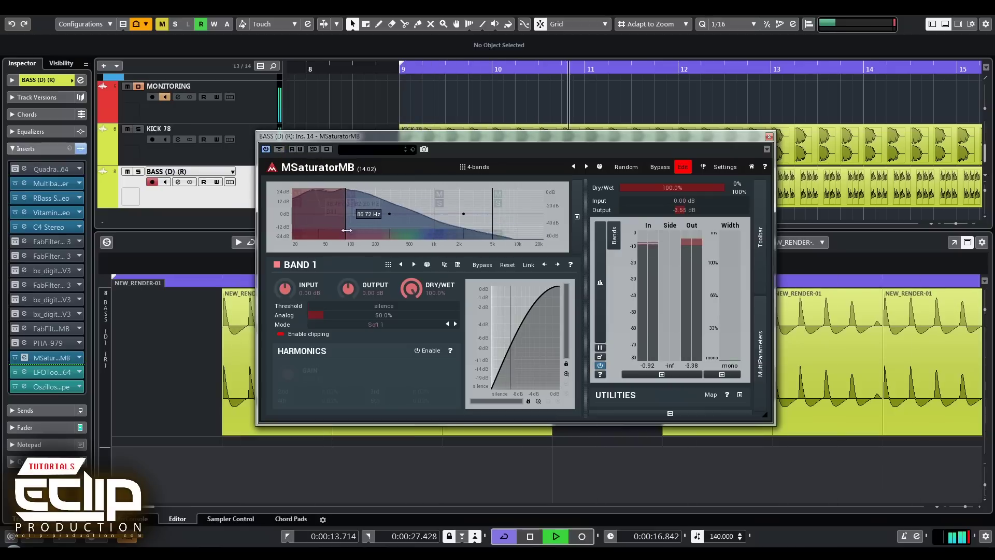
drag(346, 229, 376, 229)
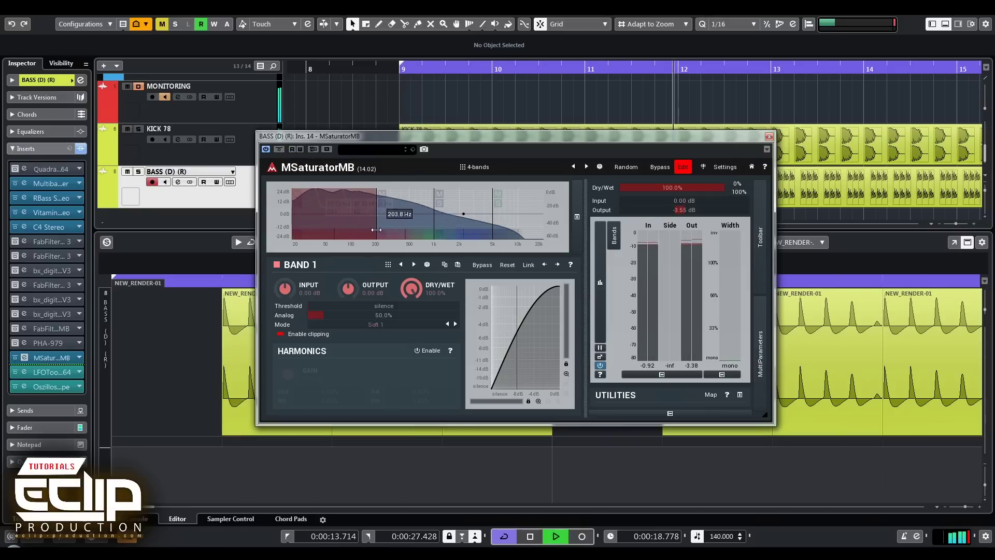
Compare the bass with MSaturatorMB bypassed and active, stop playback and switch off the insert.
click(279, 149)
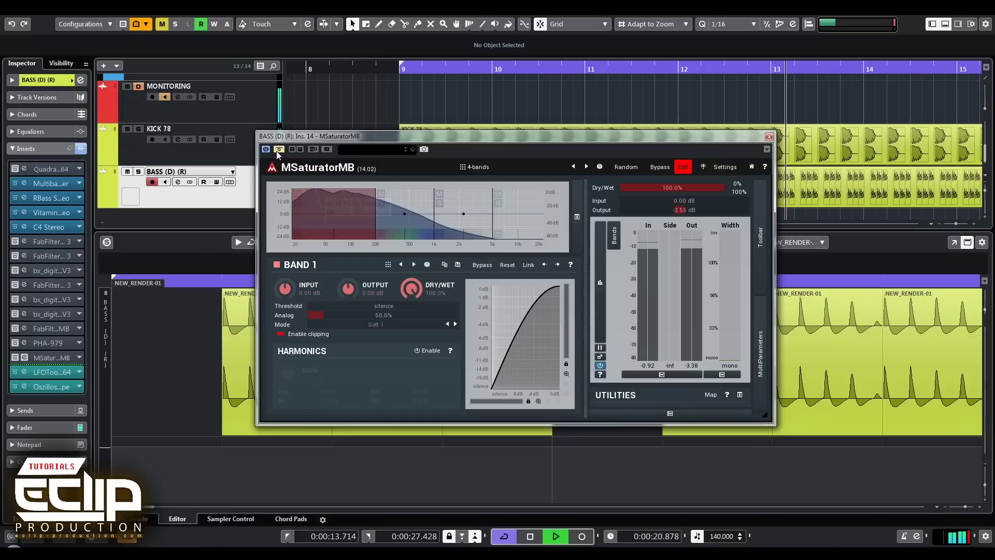
click(278, 150)
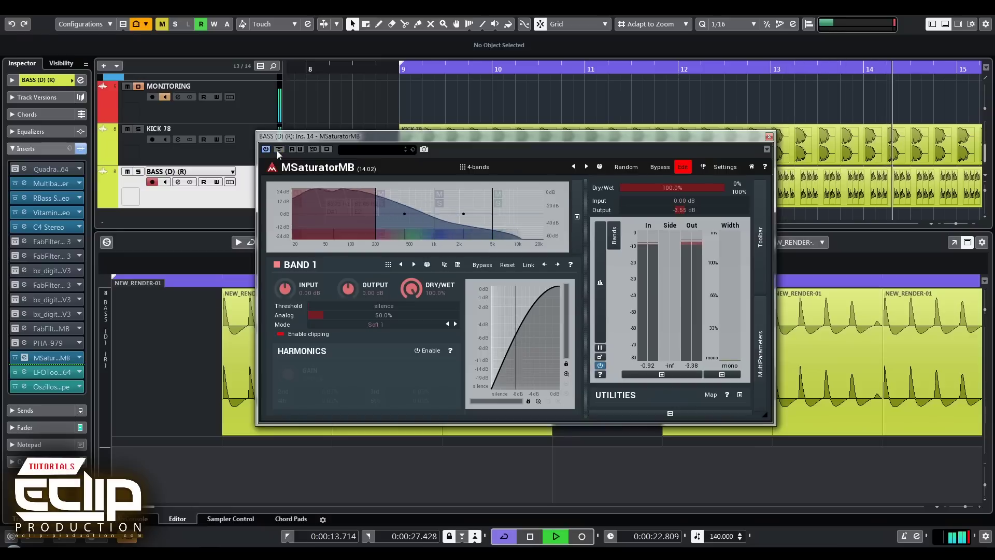
key(space)
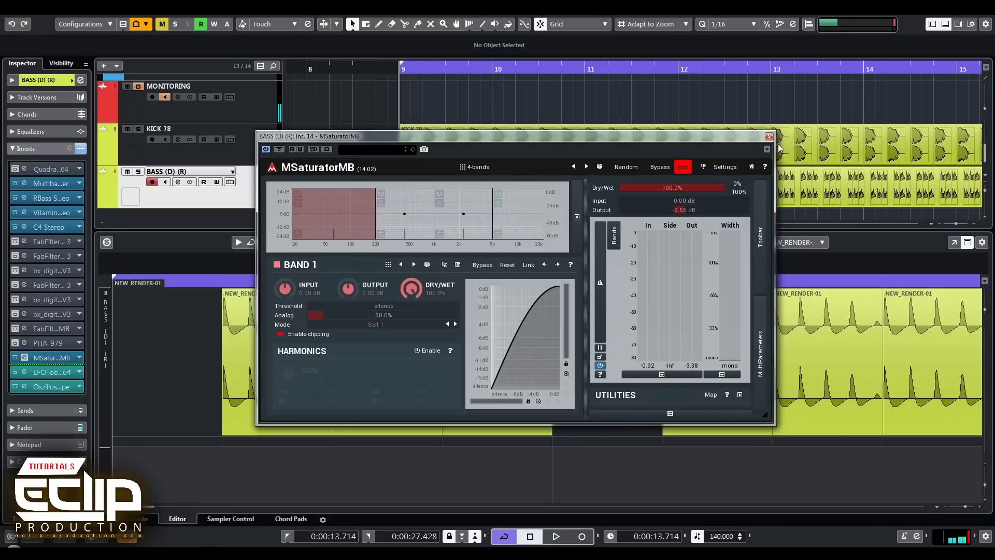
click(15, 358)
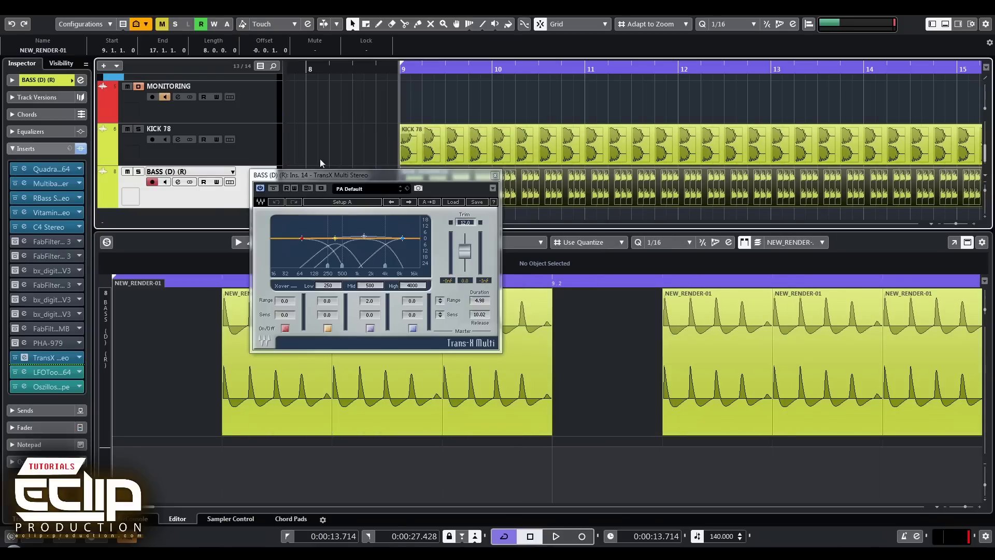
Toggle the third band of Trans-X Multi during playback, and raise the third band's range to 4.3 and the fourth's to 10.8.
click(311, 143)
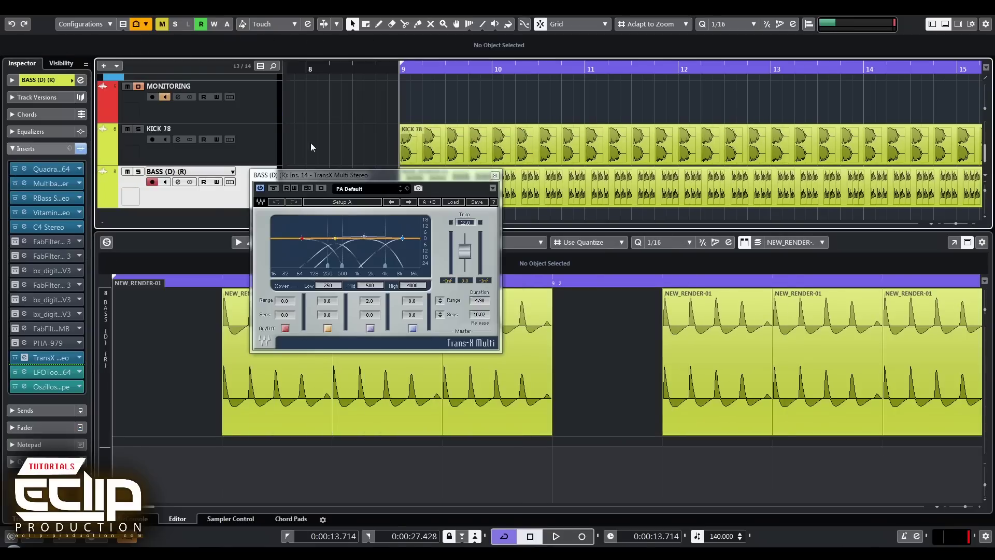
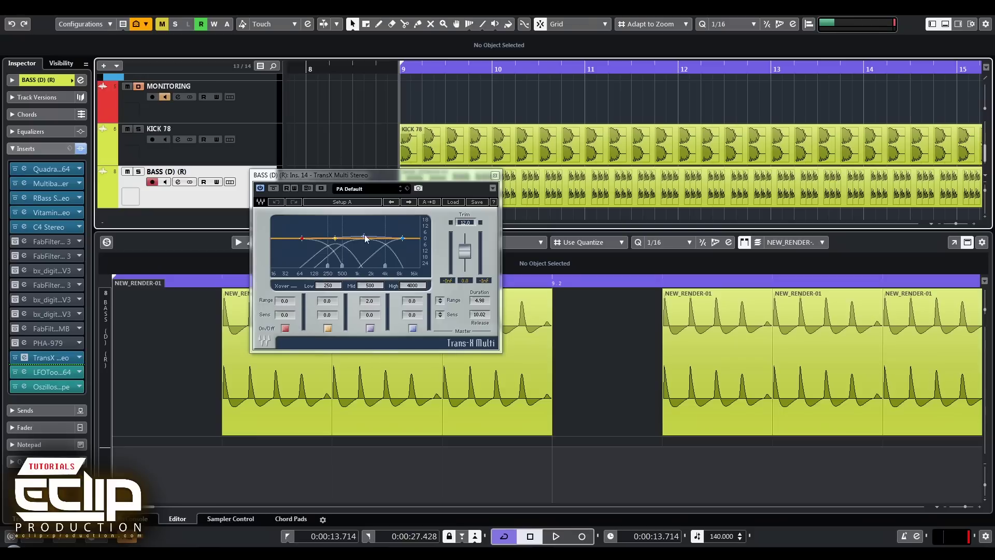
click(373, 330)
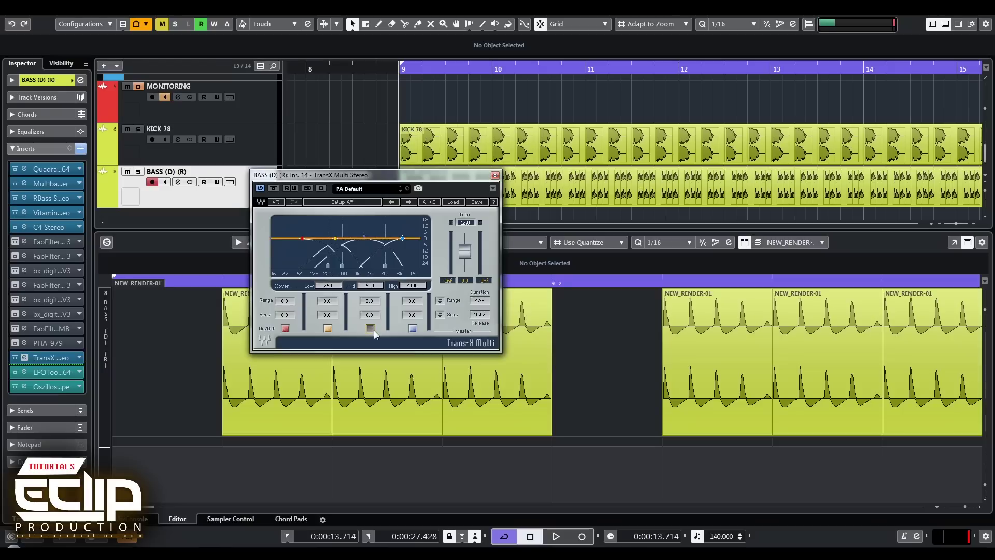
key(space)
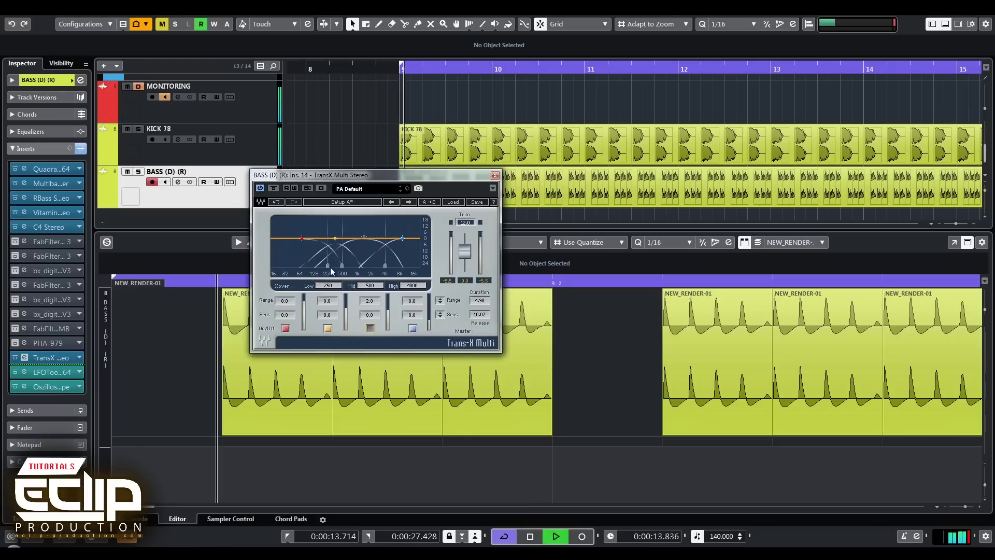
mouse_move(330, 265)
mouse_down()
mouse_move(290, 265)
mouse_move(328, 265)
mouse_up()
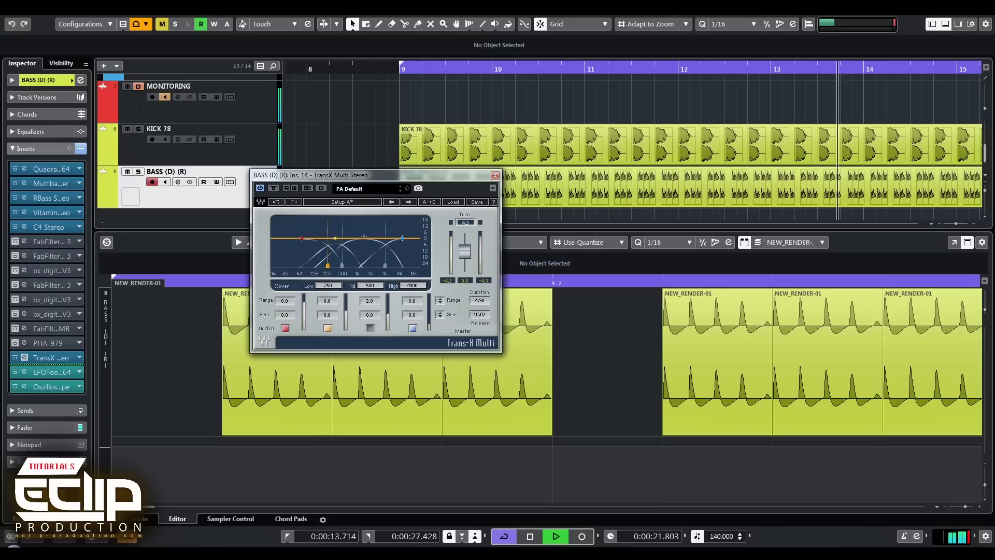
click(370, 328)
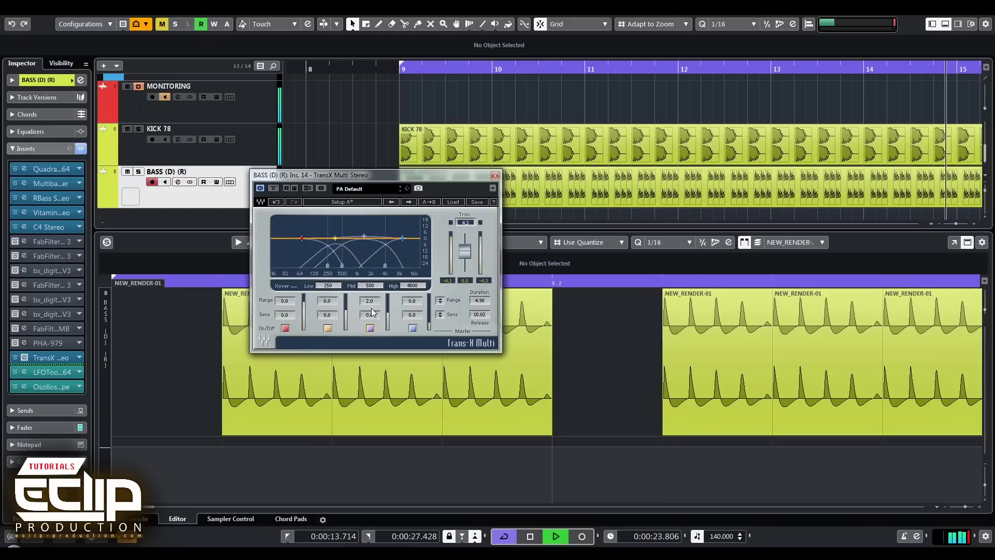
drag(370, 301, 412, 284)
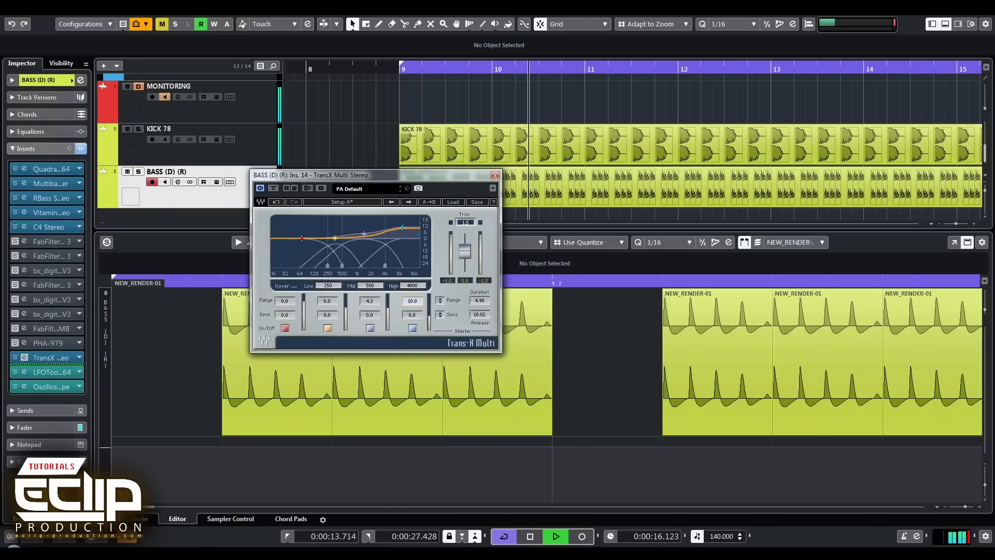
key(space)
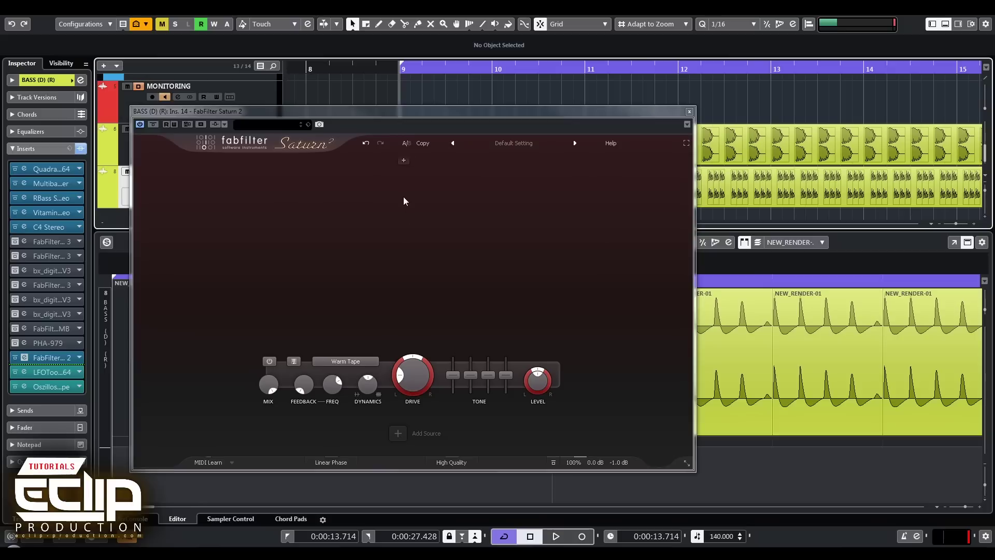
Split FabFilter Saturn 2 into two bands during playback and lower the band 1 crossover frequency to 40 Hz.
key(space)
click(399, 163)
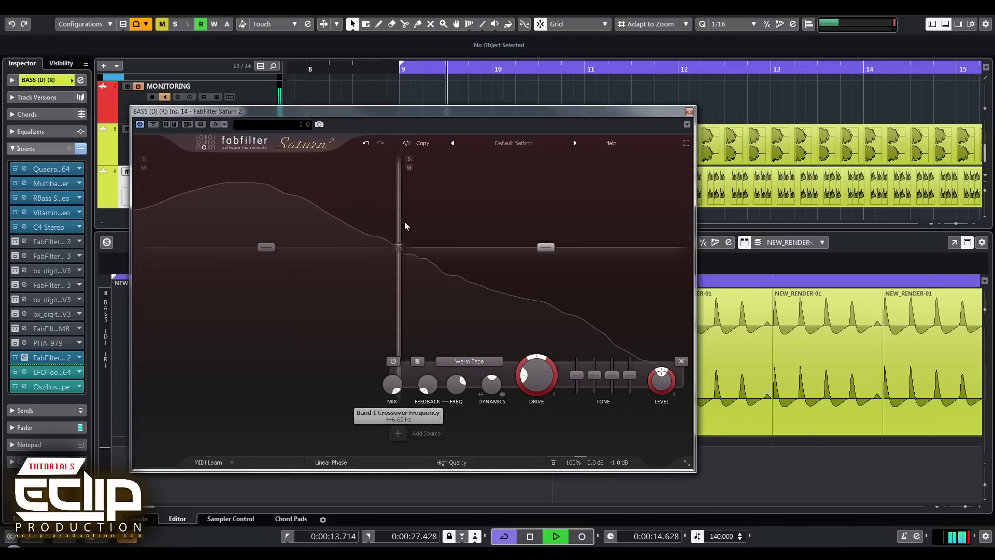
drag(398, 256, 244, 258)
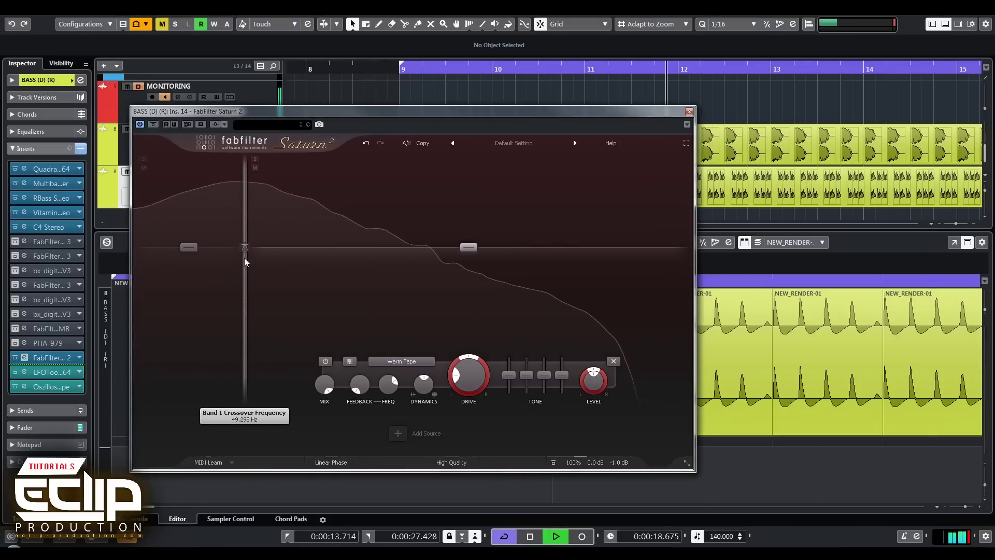
drag(244, 258, 186, 252)
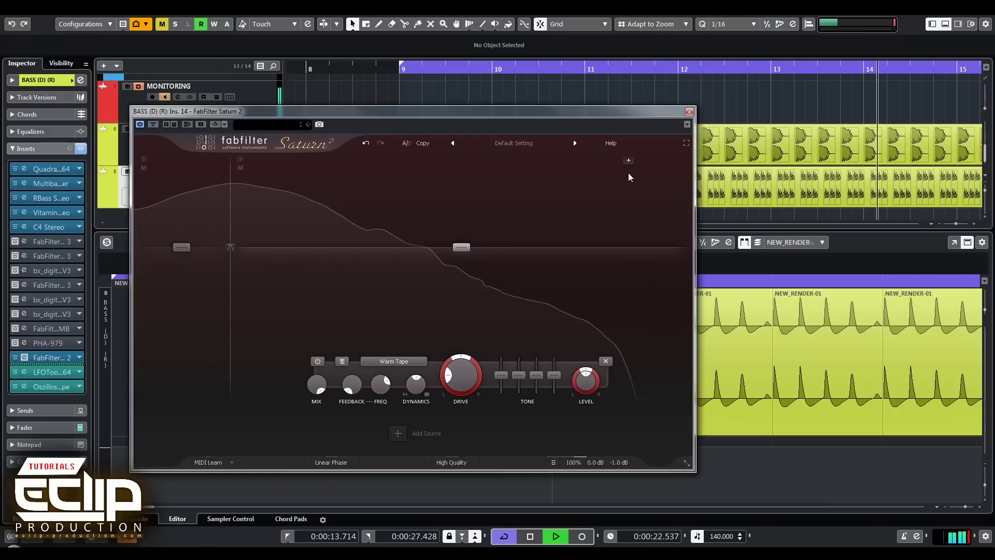
Examine the available Amp and Tape distortion styles for the upper Saturn 2 band, leaving Warm Tape selected.
click(395, 361)
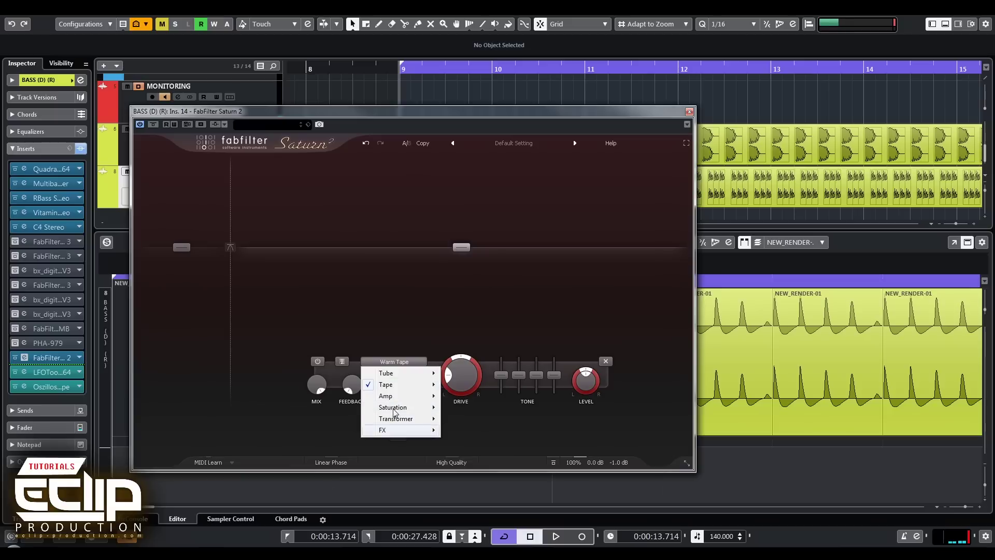
mouse_move(399, 401)
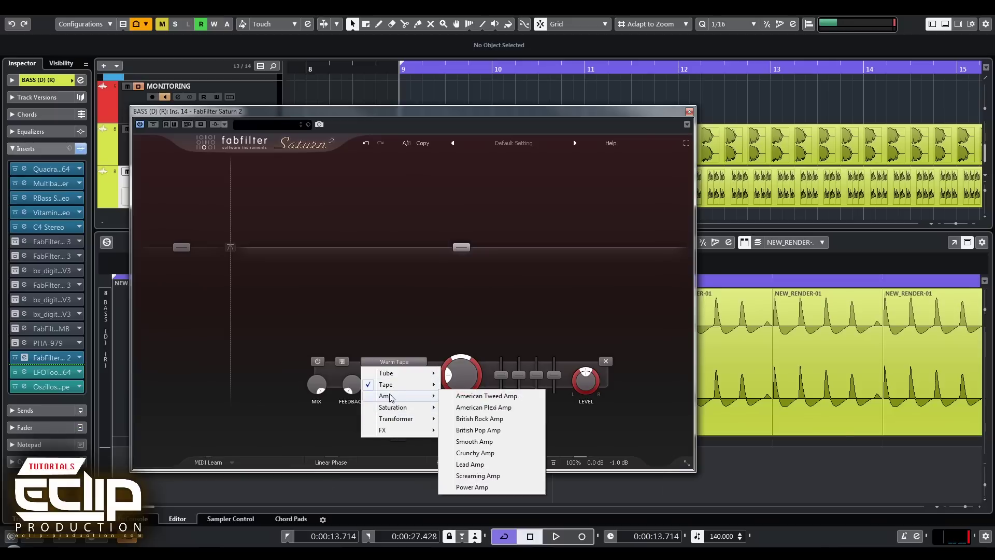
mouse_move(389, 384)
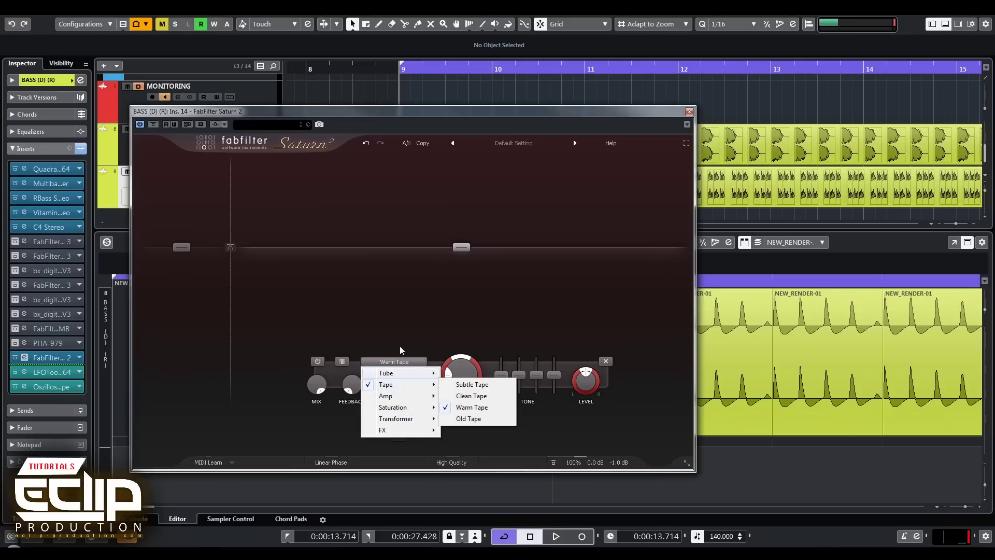
click(428, 120)
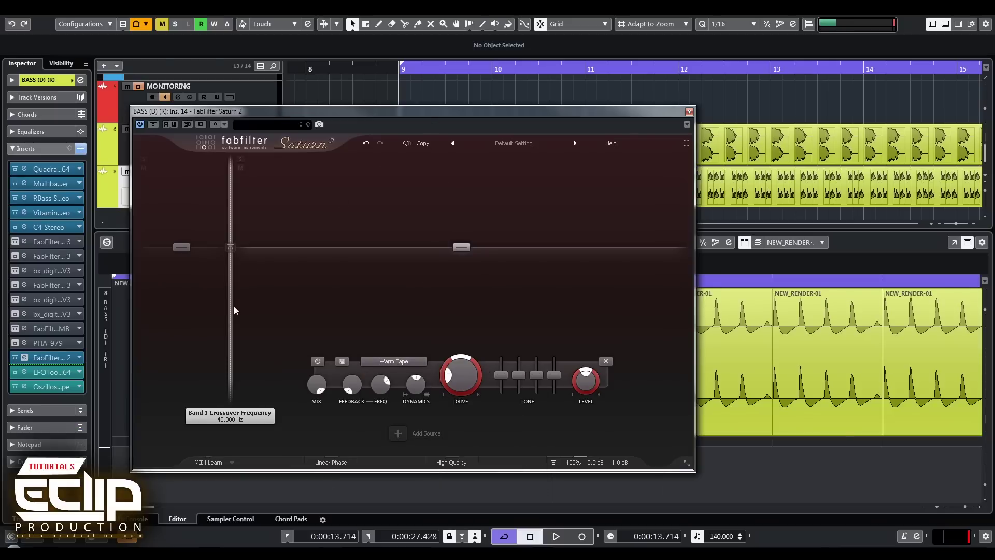
Add a third band in Saturn 2, then lower the band 2 crossover and raise the band 1 crossover during playback.
click(377, 160)
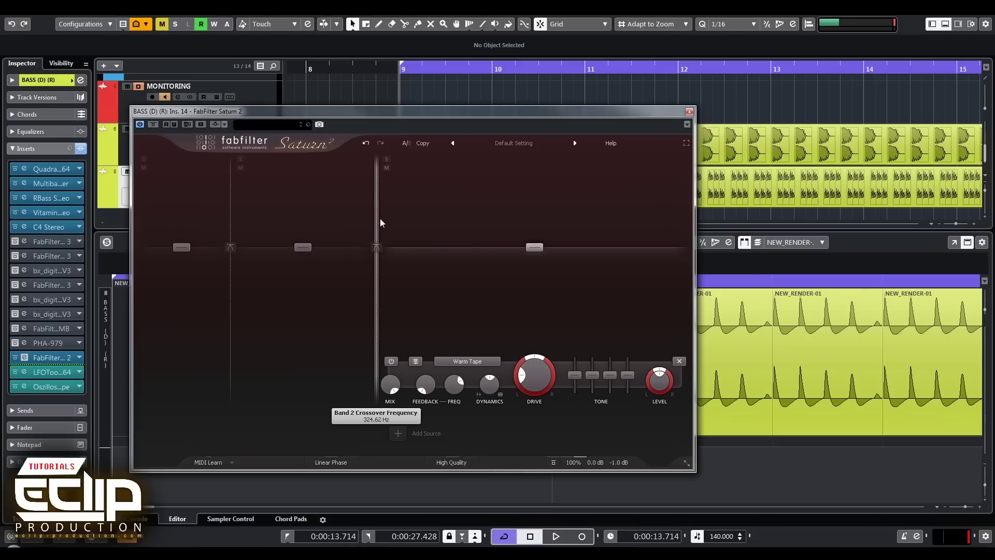
key(space)
drag(377, 219, 312, 215)
drag(229, 227, 368, 238)
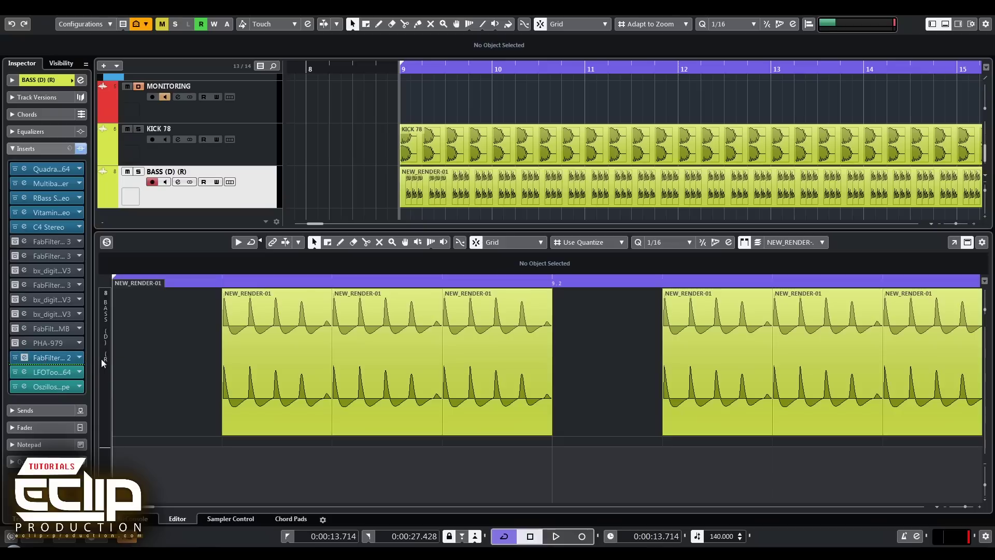
Clear the event selection on the bass track and open its channel settings.
click(425, 192)
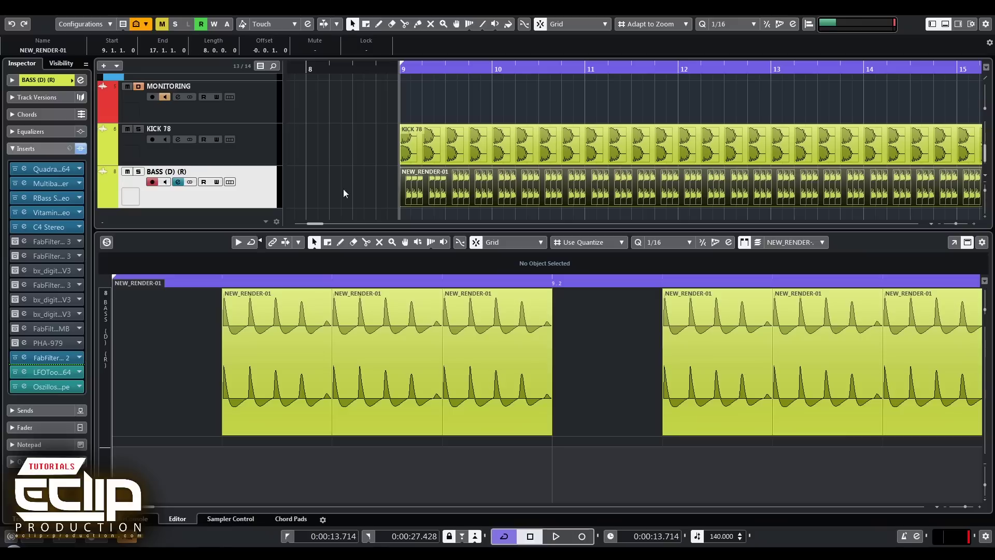
click(387, 188)
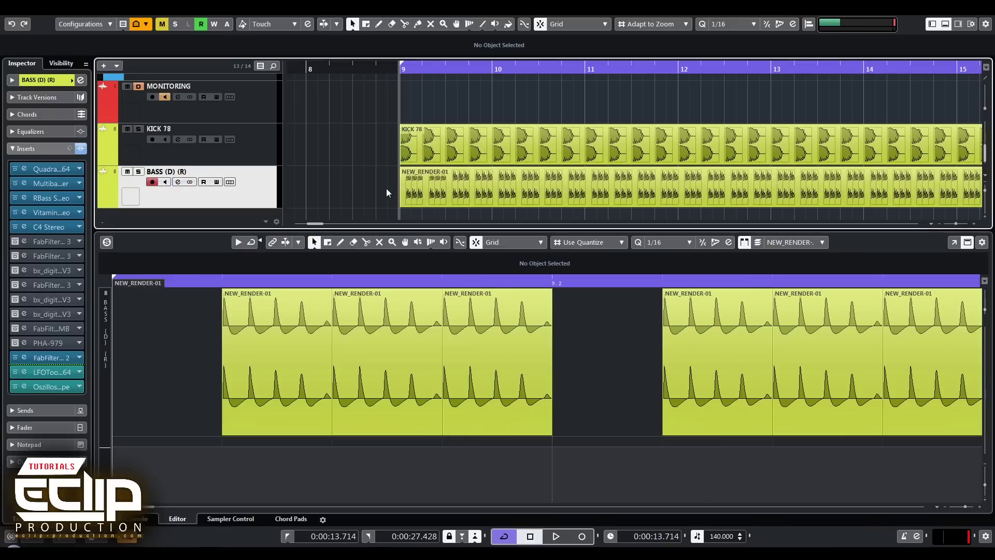
key(e)
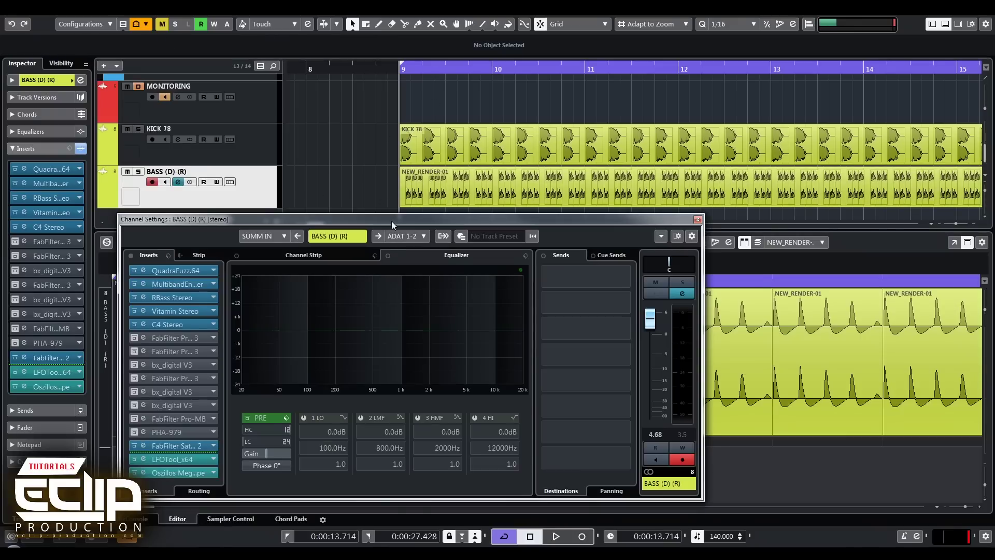
Enable the channel EQ's low-mid band on the bass and set it to -4.5 dB at 365.0 Hz during playback, closing the channel settings.
click(362, 418)
drag(391, 330, 355, 345)
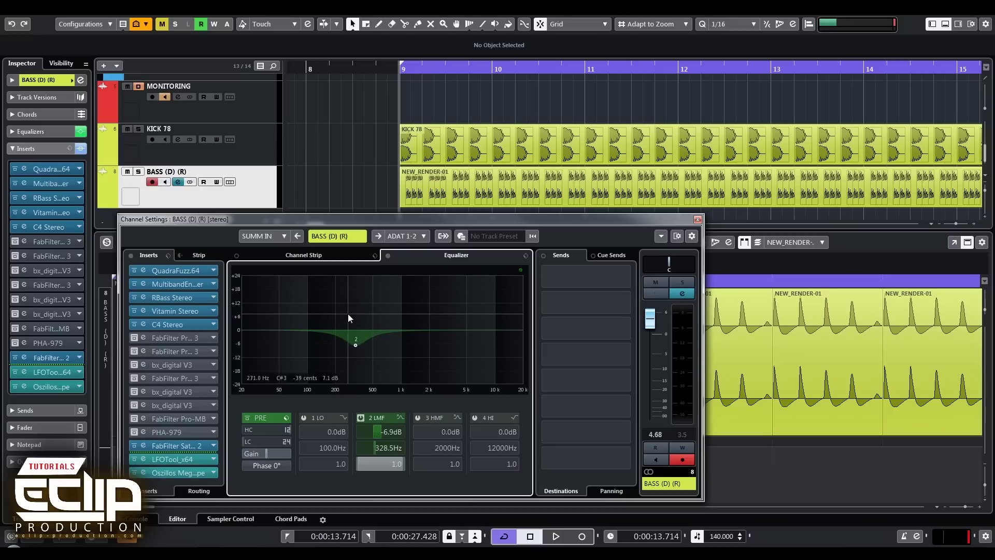
key(space)
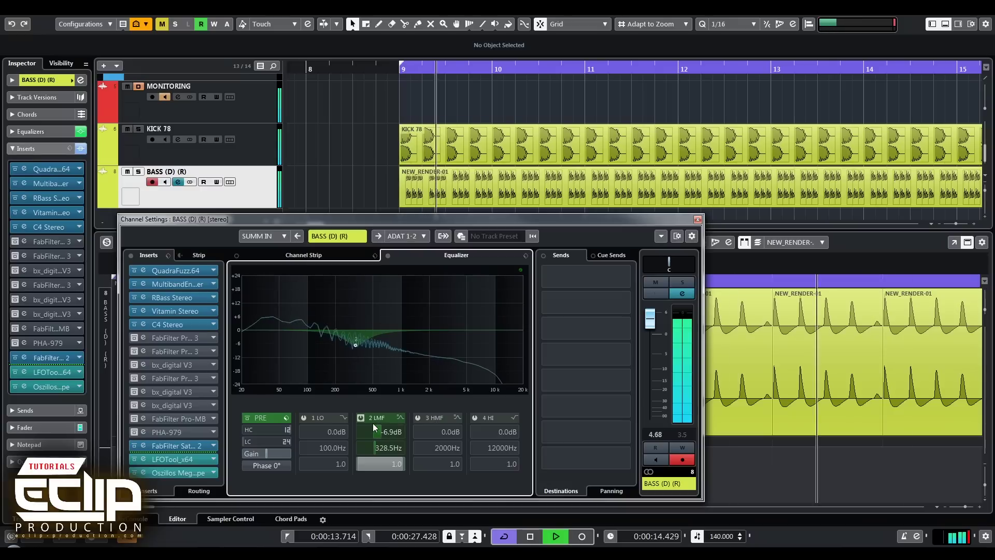
scroll(383, 433, up, 5)
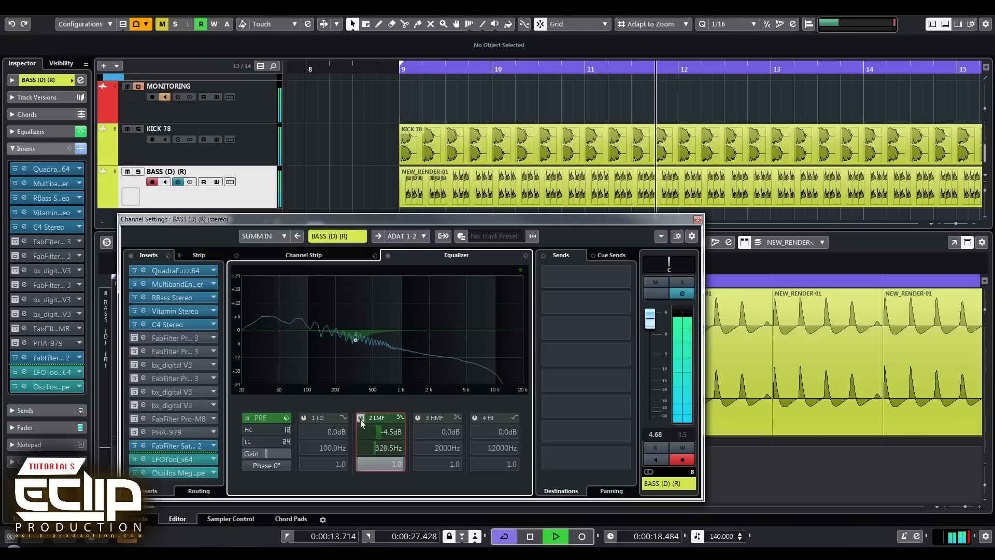
scroll(375, 449, up, 3)
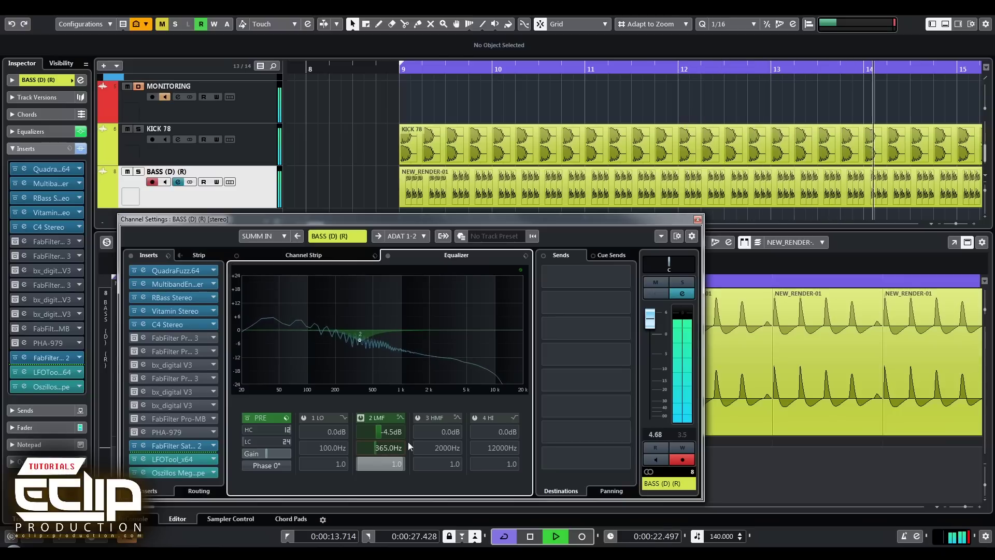
key(space)
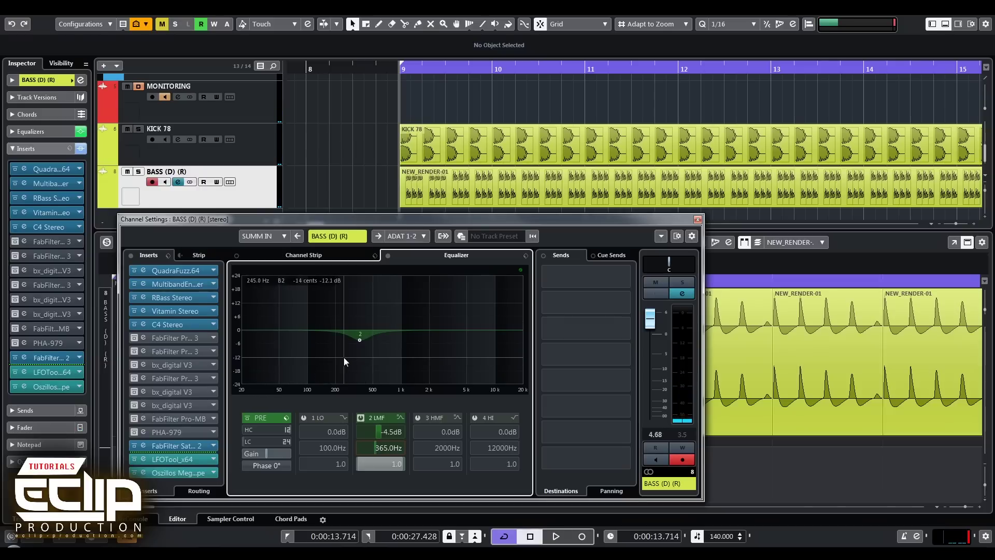
key(e)
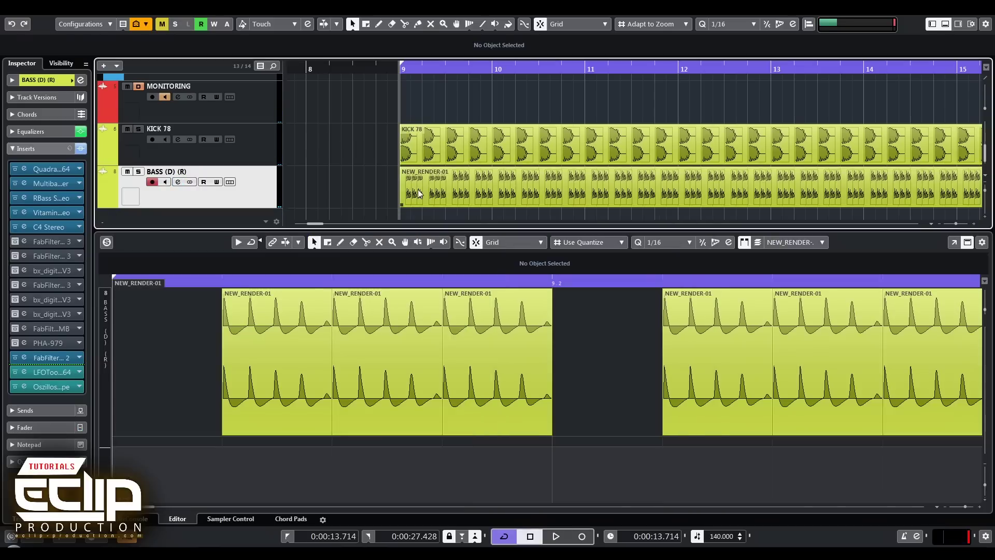
Import the nine drum loops from 2. KICK HH.wav to 10. OH.wav in the 140 folder onto different tracks at bar 9.
scroll(372, 164, down, 3)
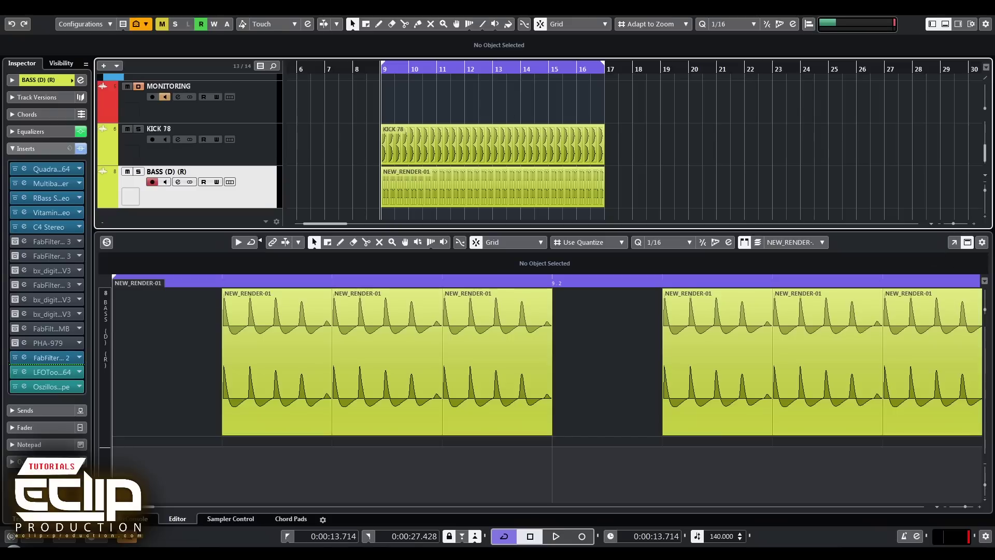
key(ctrl+alt+e)
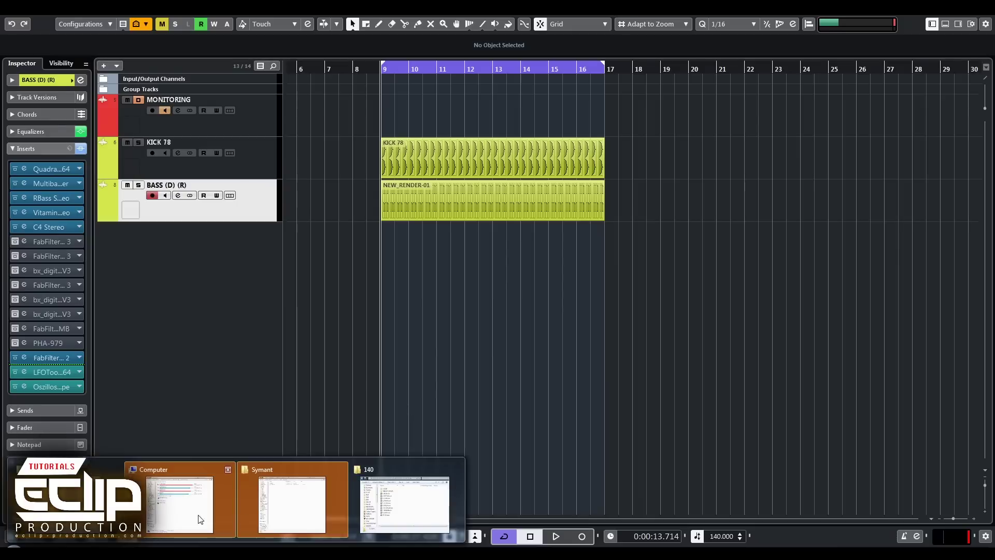
click(400, 511)
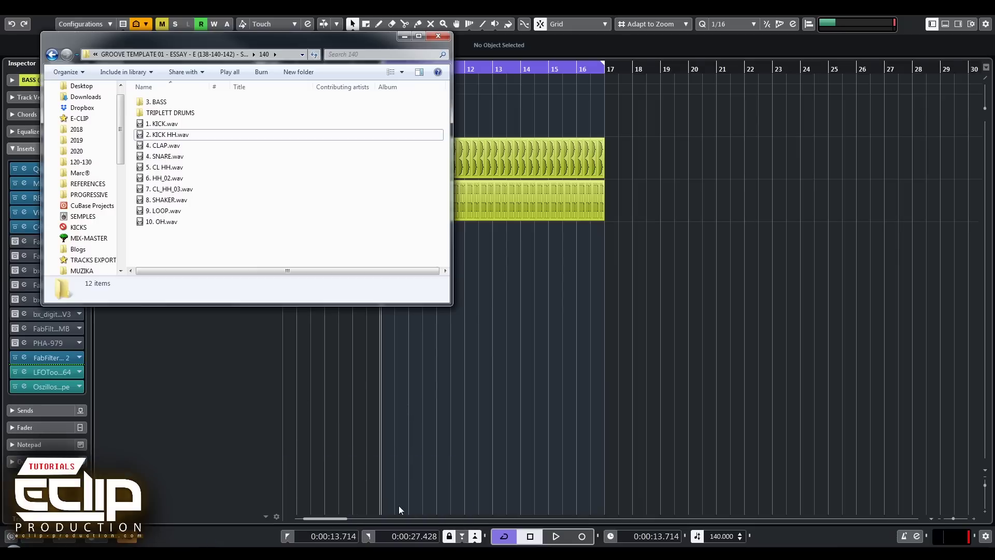
click(167, 136)
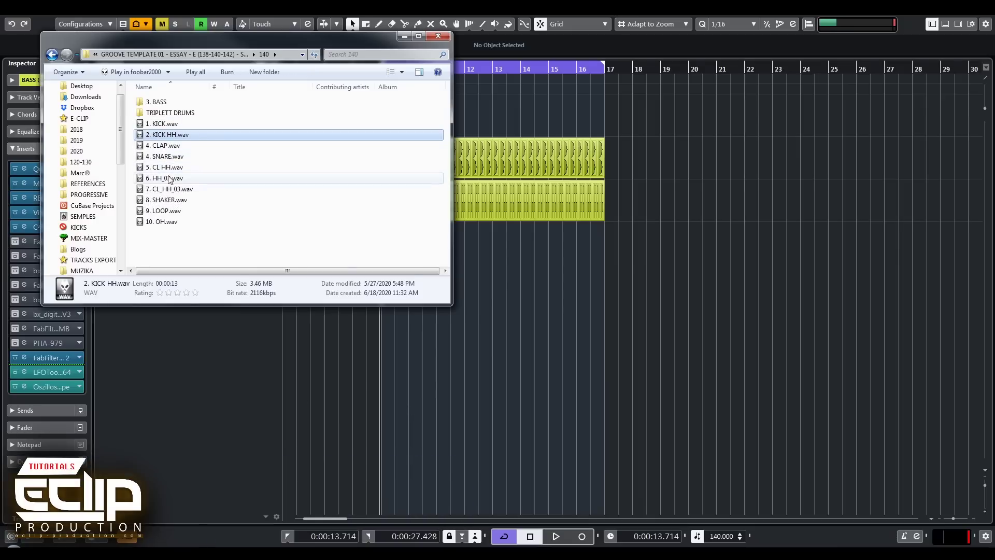
shift+click(164, 220)
drag(156, 143, 381, 336)
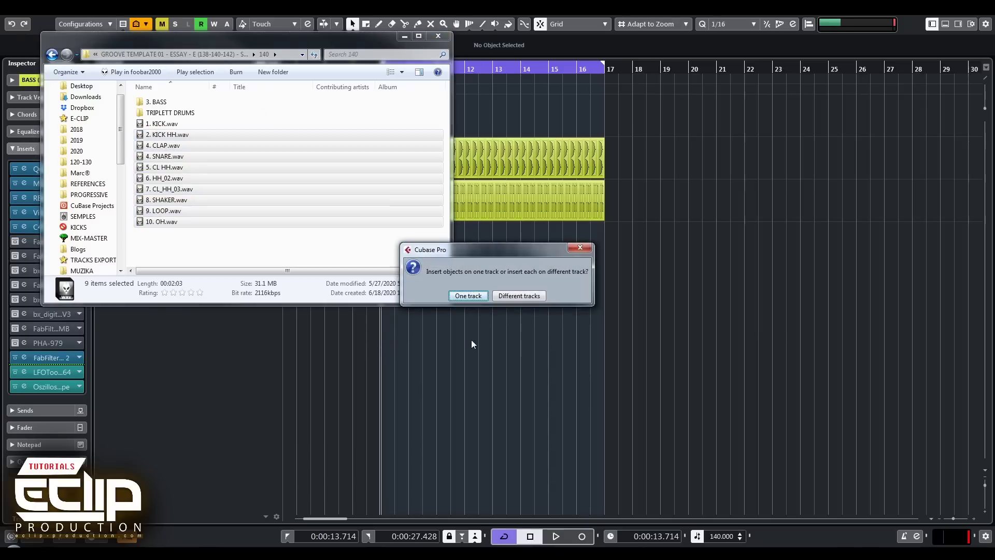
click(516, 296)
Play back the kick and bass together with the imported drum loops, checking how they sound in the mix.
key(space)
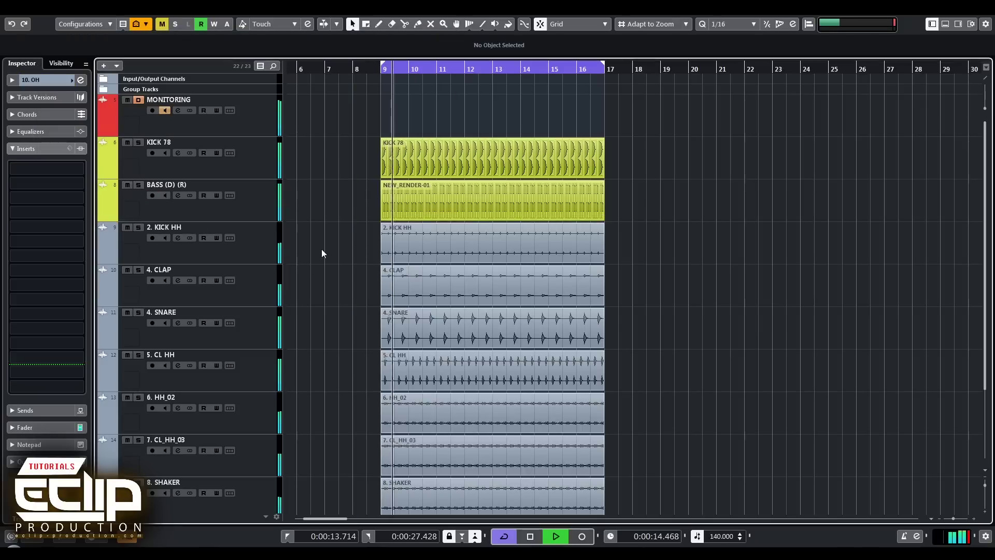
ctrl+scroll(319, 237, down, 2)
scroll(319, 237, up, 4)
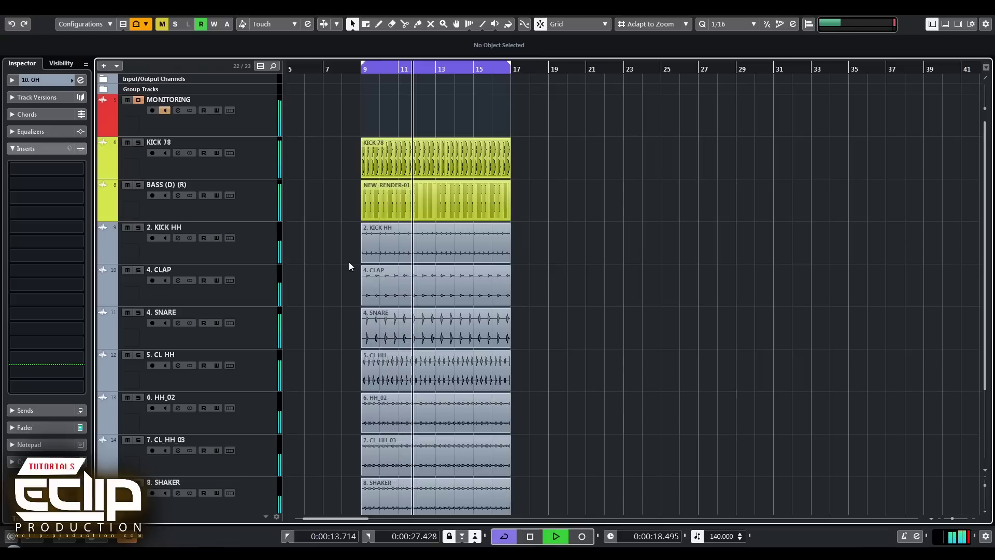
key(space)
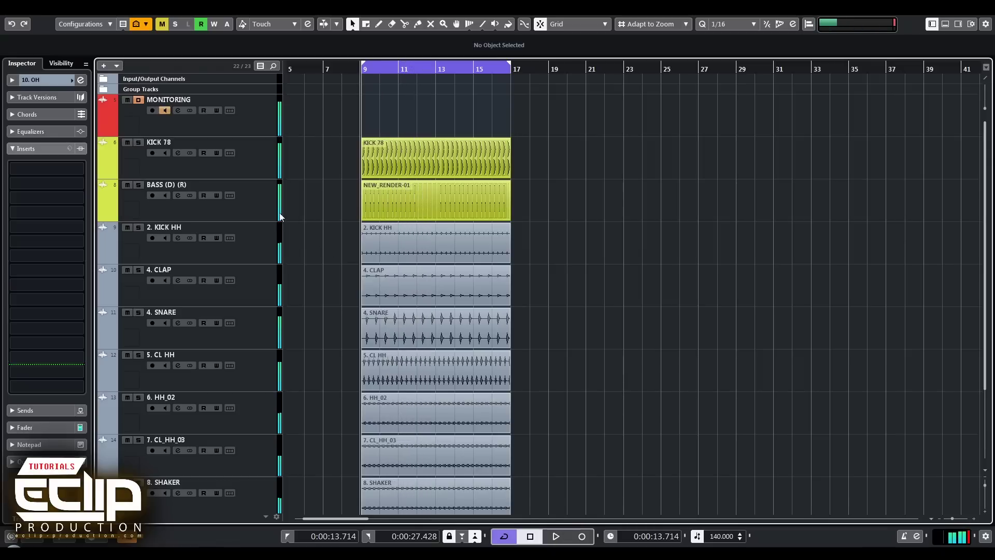
Activate the FabFilter Pro-Q 3 in insert 6 of the bass track and compare it with its bypassed state during playback.
click(269, 207)
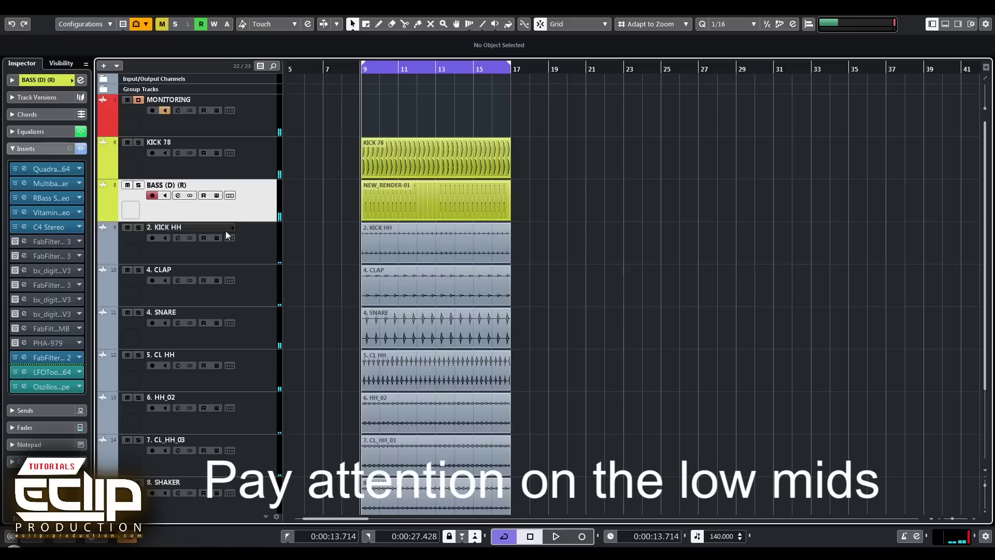
click(24, 241)
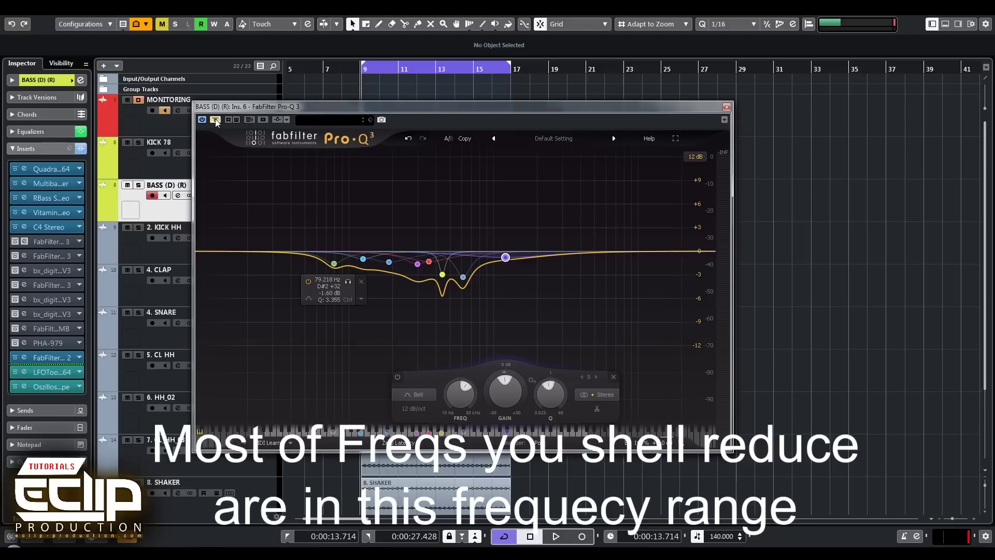
drag(424, 99, 533, 104)
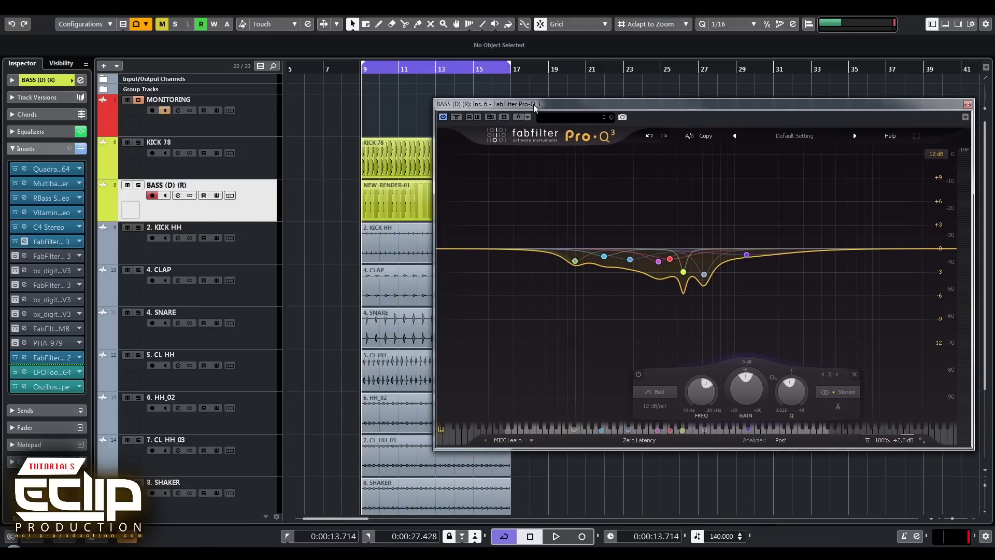
drag(555, 115, 492, 99)
key(space)
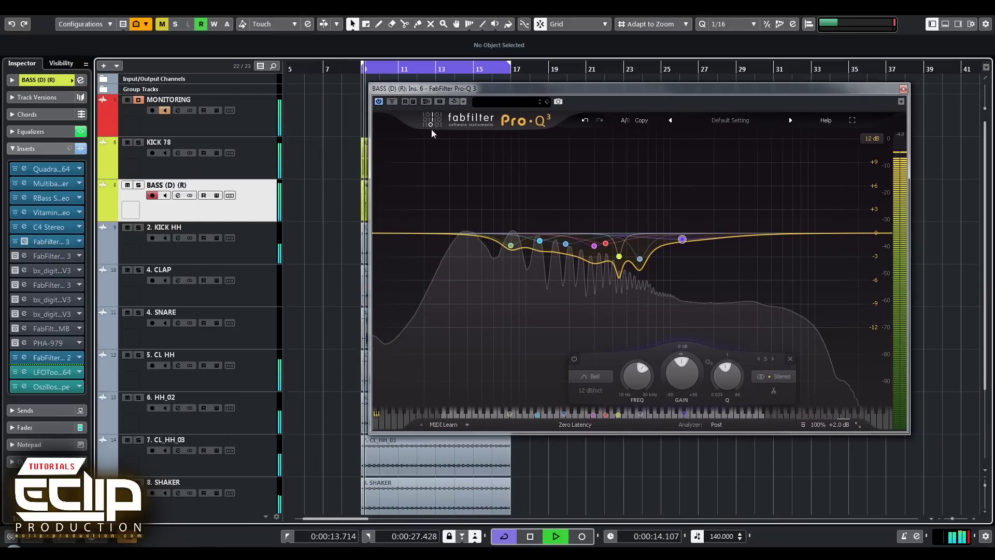
click(457, 116)
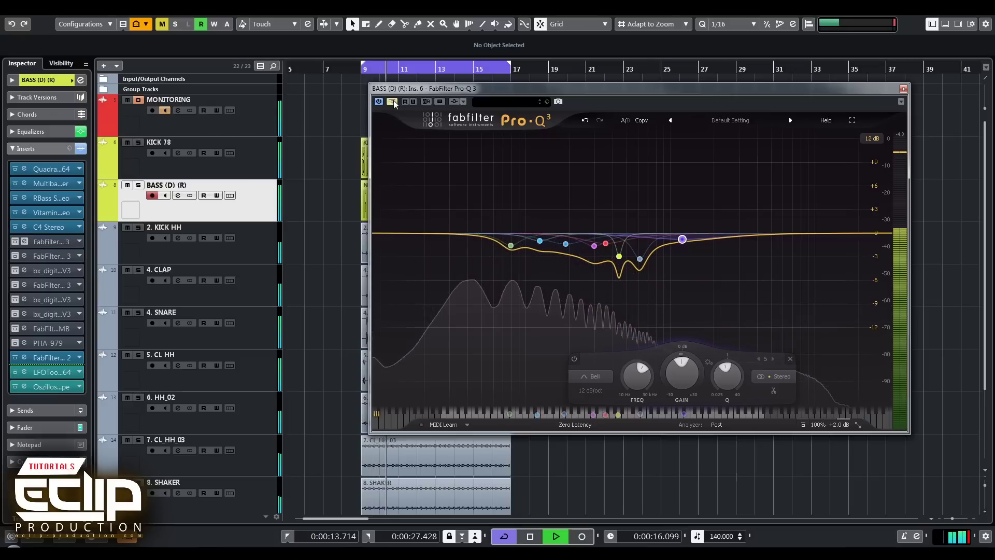
click(393, 101)
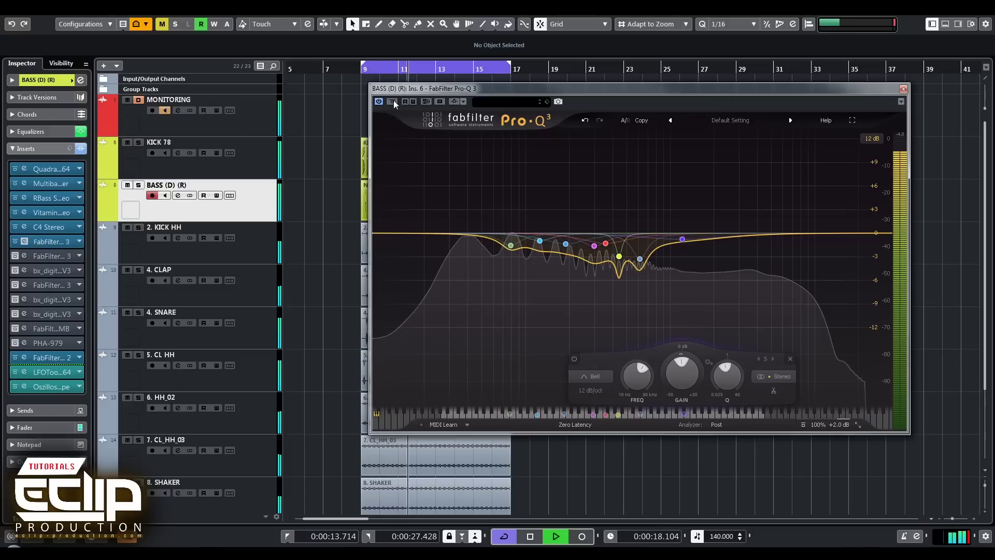
Activate the Pro-Q 3 in insert 7 of the bass track and reset its output level to 0.0 dB.
click(24, 256)
click(249, 86)
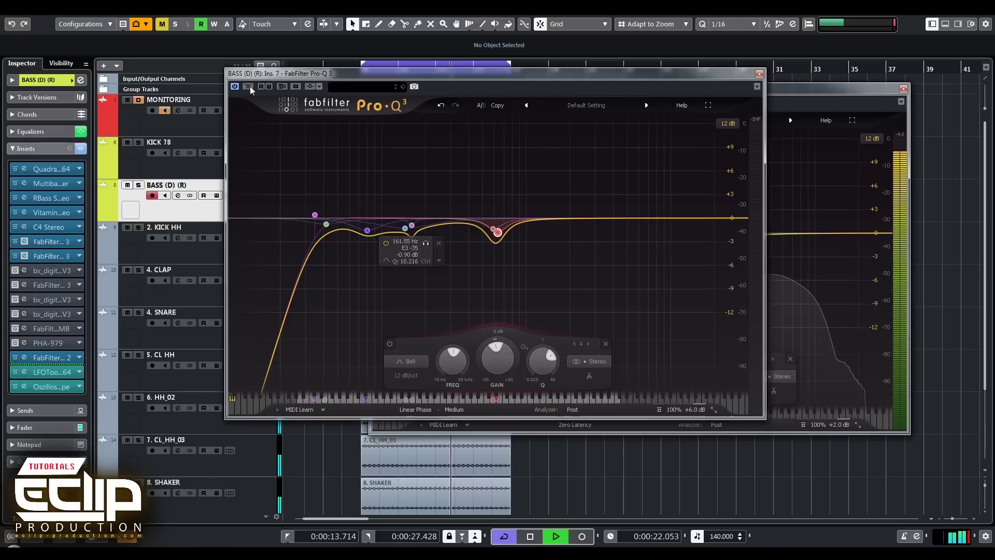
double_click(694, 409)
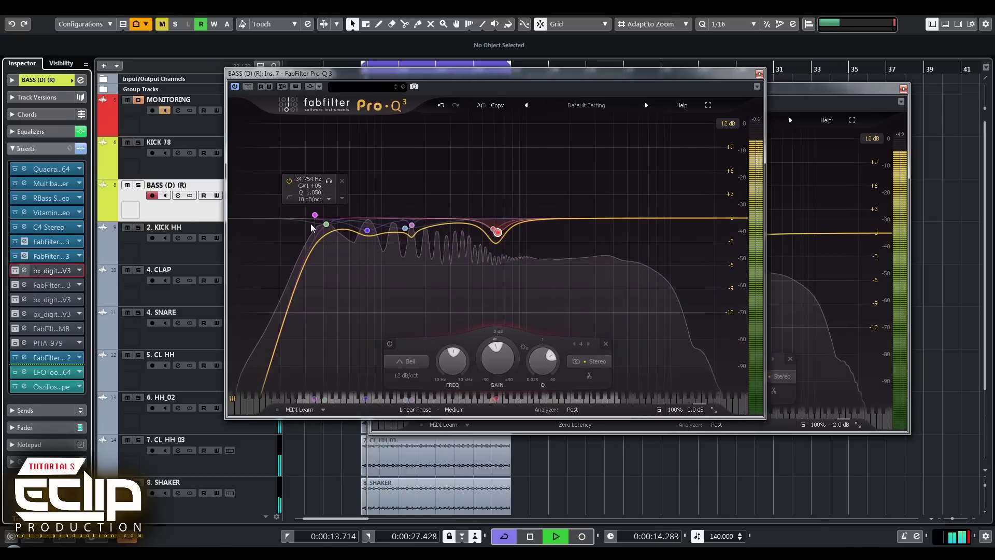
Activate the bx_digital V3 in insert 8 and the Pro-Q 3 in insert 9, bringing the insert 6 equalizer back to the front.
click(24, 270)
click(304, 180)
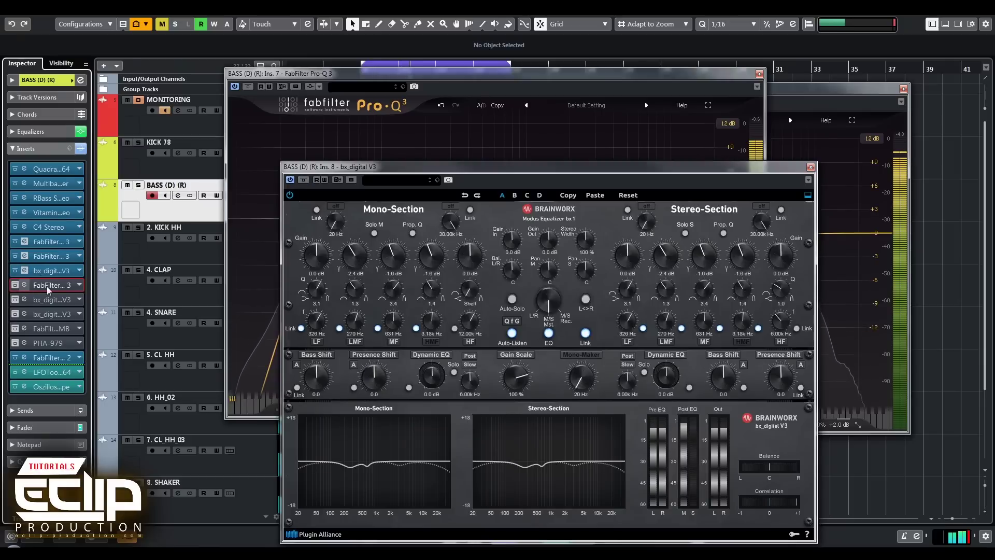
click(25, 285)
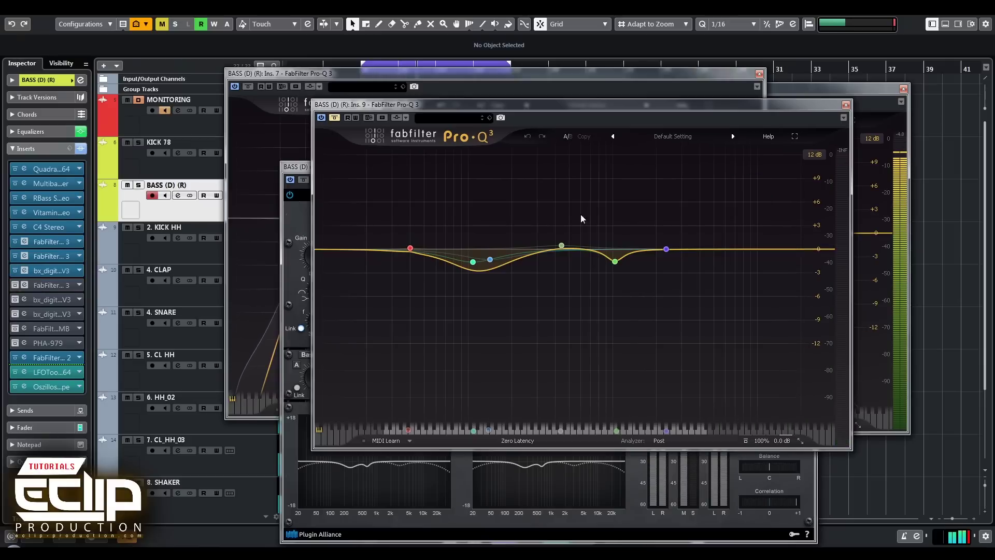
click(335, 117)
click(870, 108)
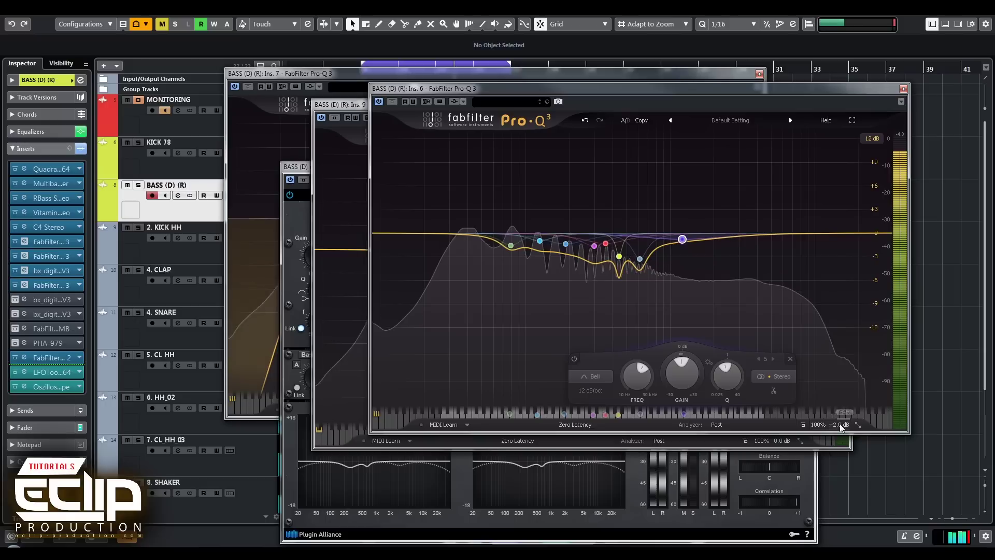
Activate the two bx_digital V3 equalizers in inserts 10 and 11 of the bass track and open their editors.
click(15, 299)
click(16, 314)
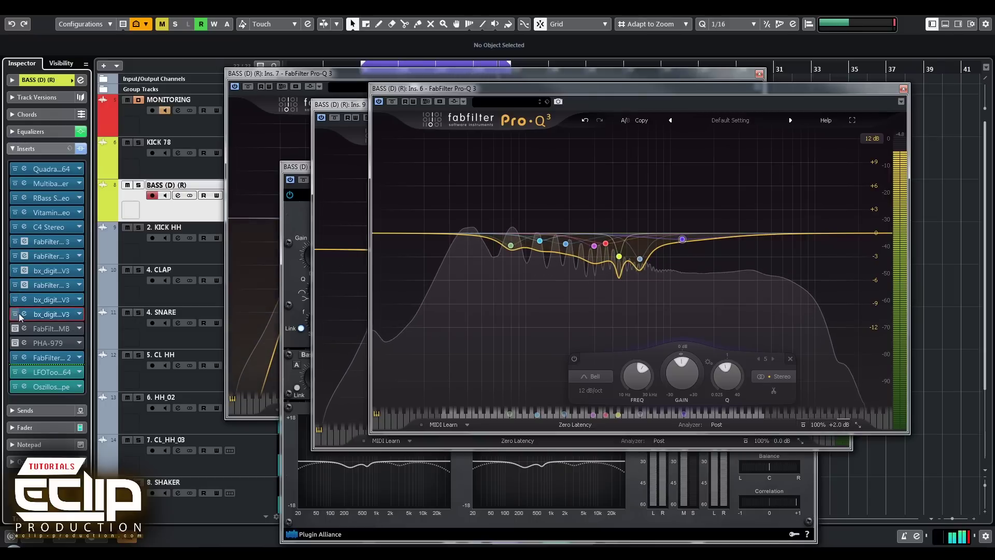
click(24, 312)
click(27, 298)
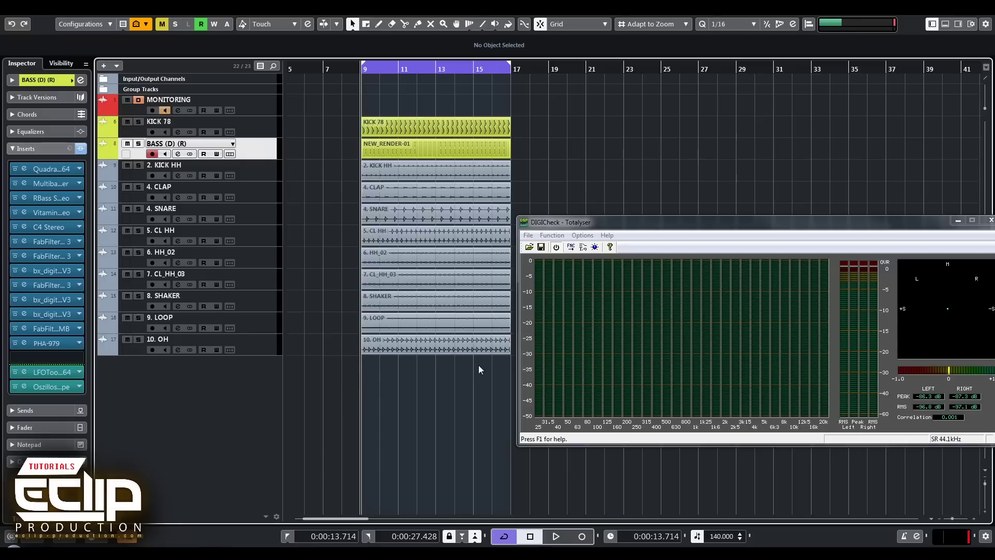
Play the full loop while examining its spectrum and levels in DIGICheck Totalyser, then minimize the analyser.
key(space)
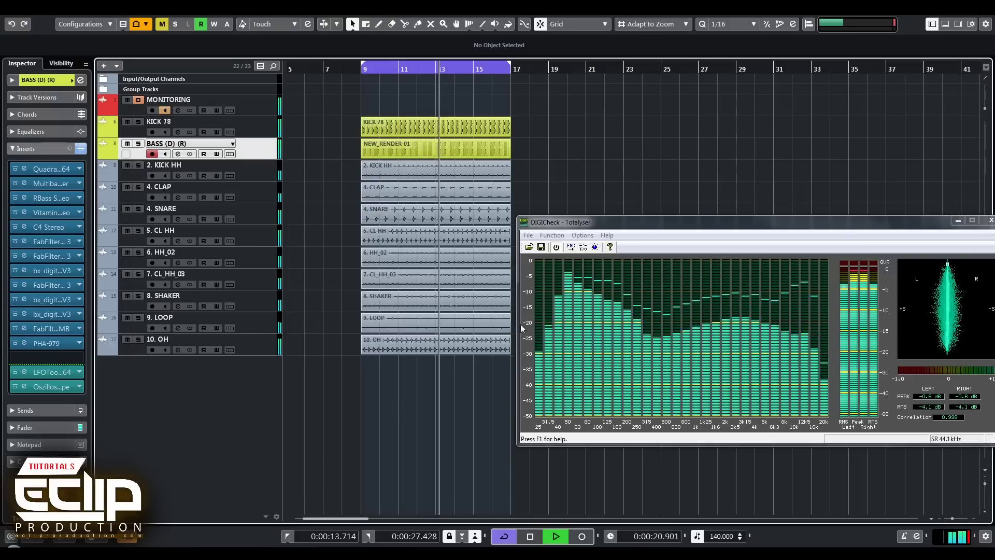
key(space)
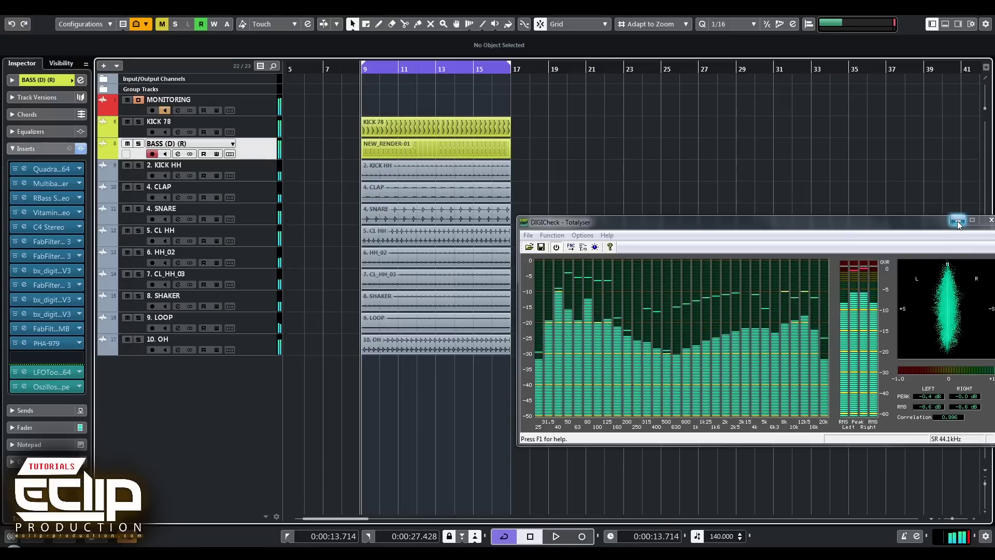
click(957, 220)
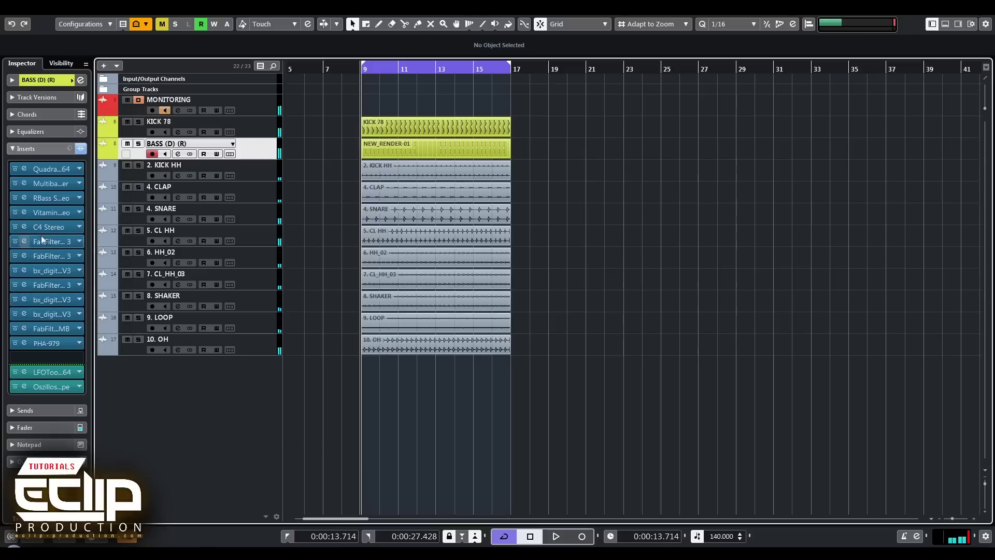
Solo the bass and compare its FabFilter Pro-MB in insert 12 with the bypassed state during playback, with the 500 Hz-upward band selected.
click(24, 329)
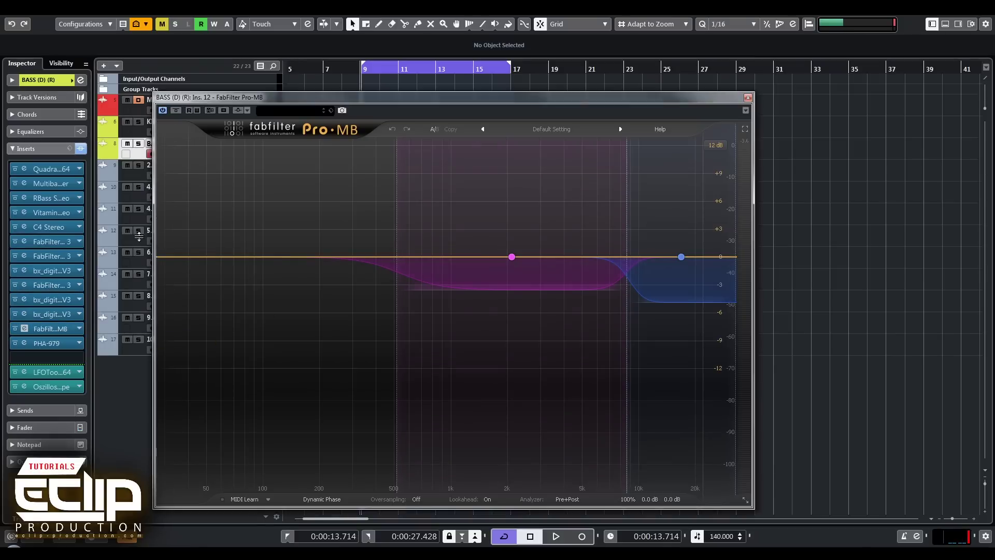
key(s)
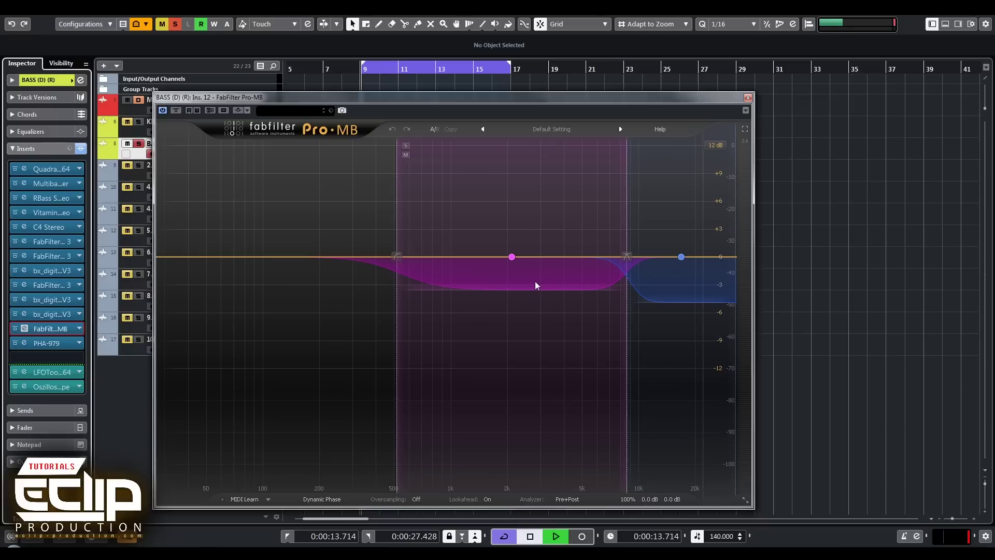
click(535, 285)
key(space)
click(177, 110)
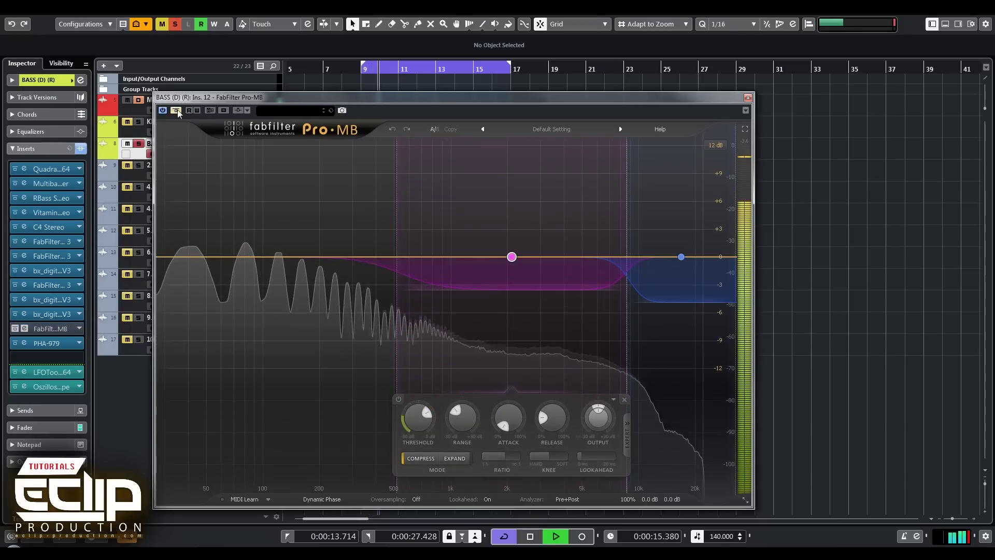
click(177, 111)
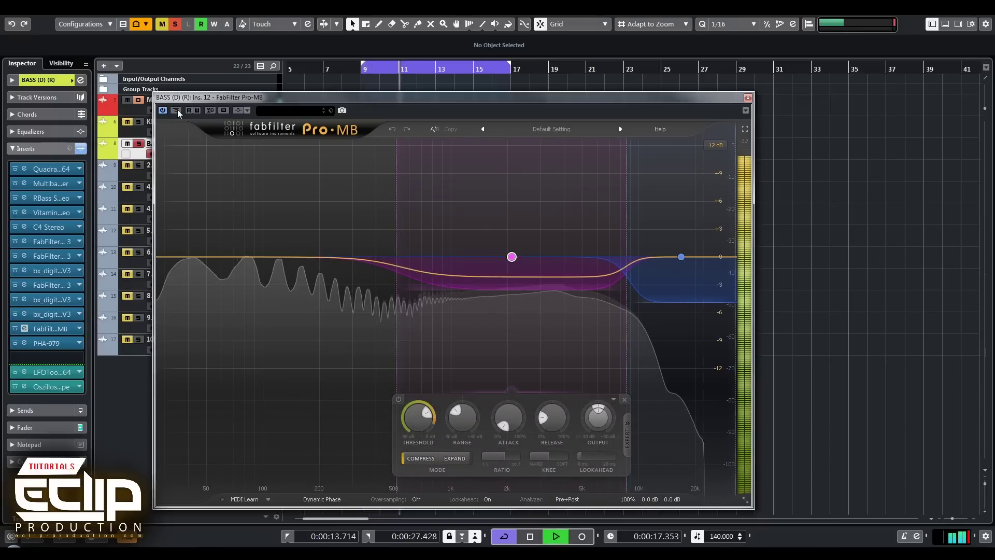
key(space)
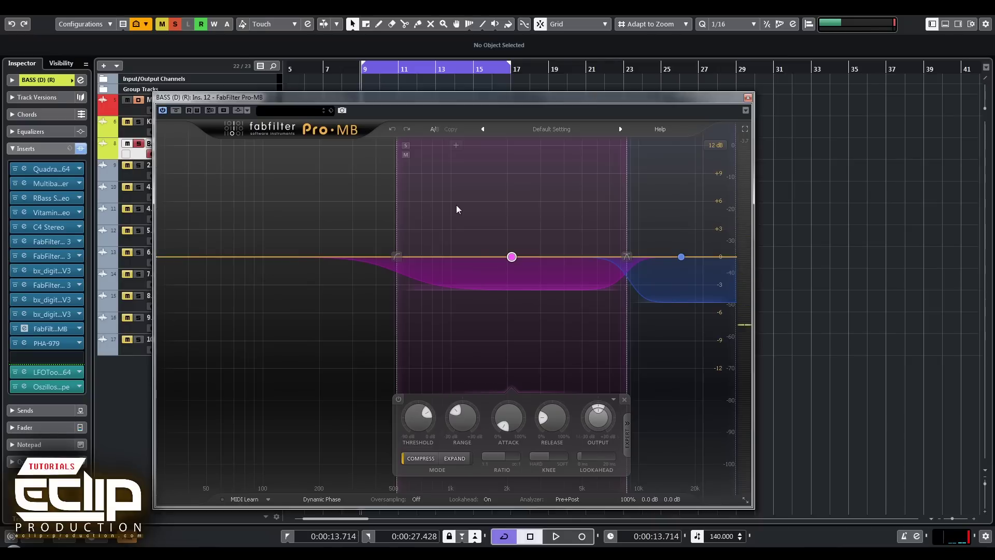
Open the Voxengo PHA-979 in insert 13 in place of the Pro-MB, and compare kick and bass playback with it bypassed and active.
click(747, 98)
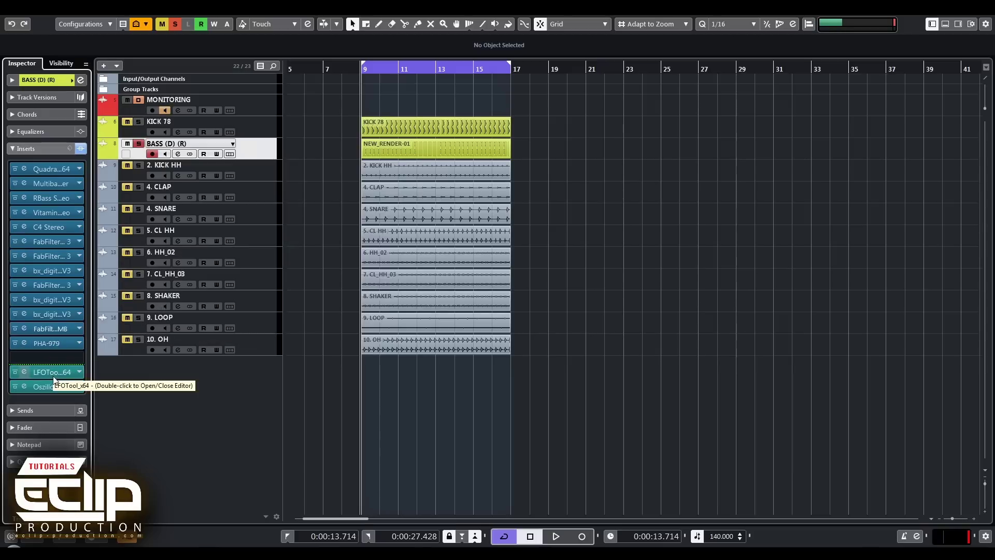
click(25, 344)
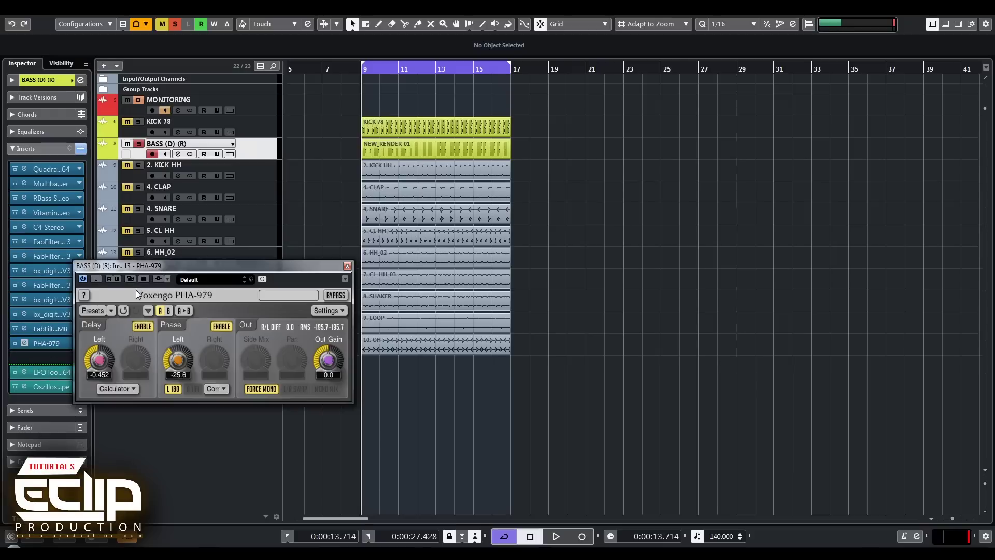
drag(167, 268, 496, 216)
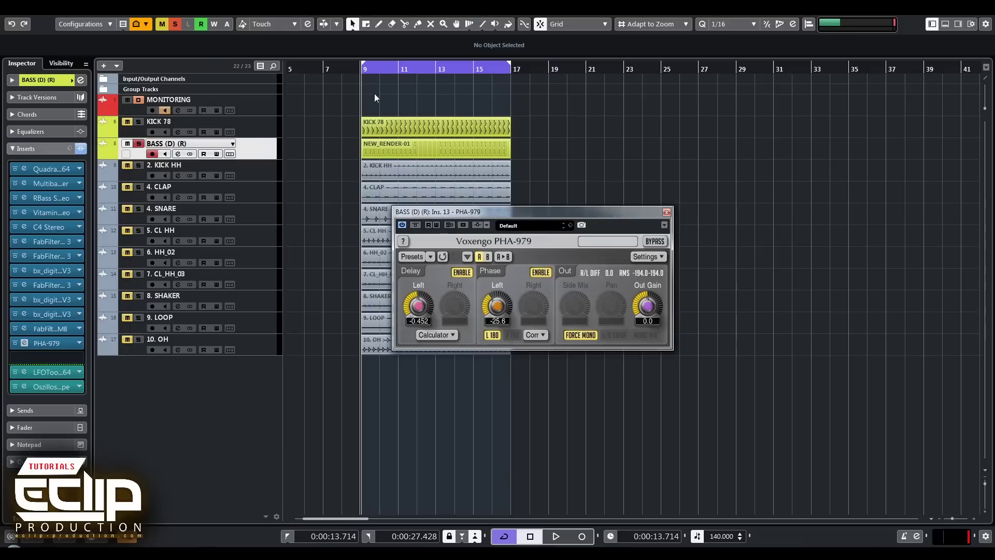
click(270, 127)
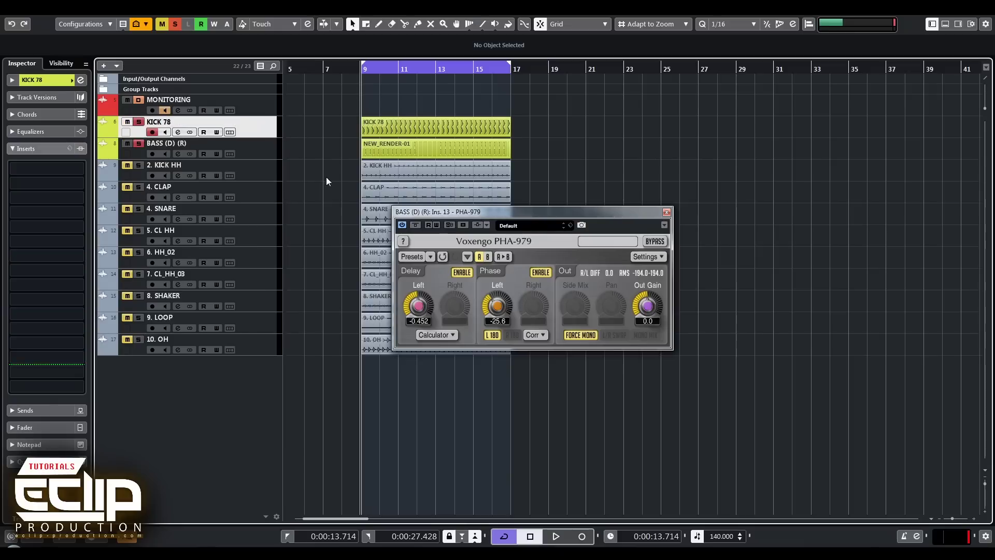
key(space)
click(415, 225)
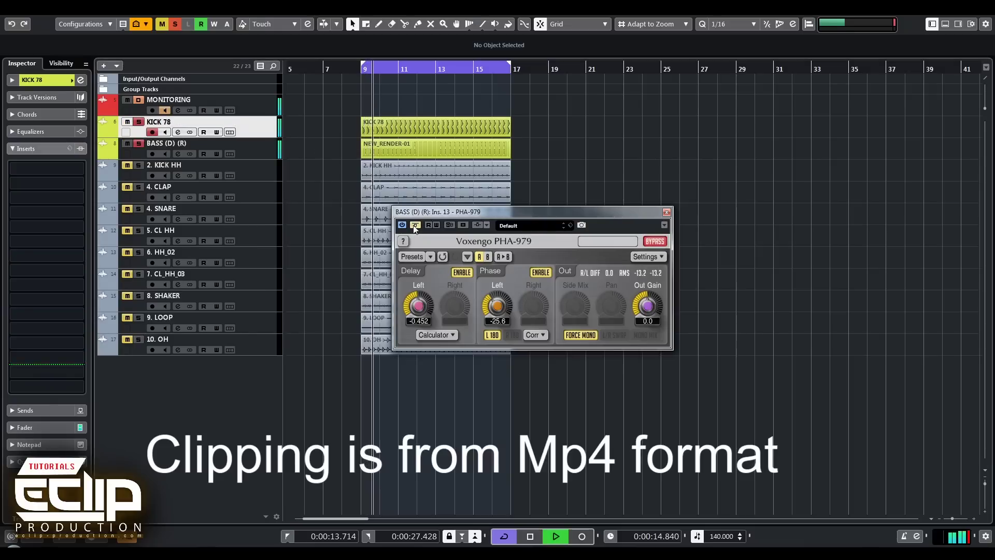
click(415, 225)
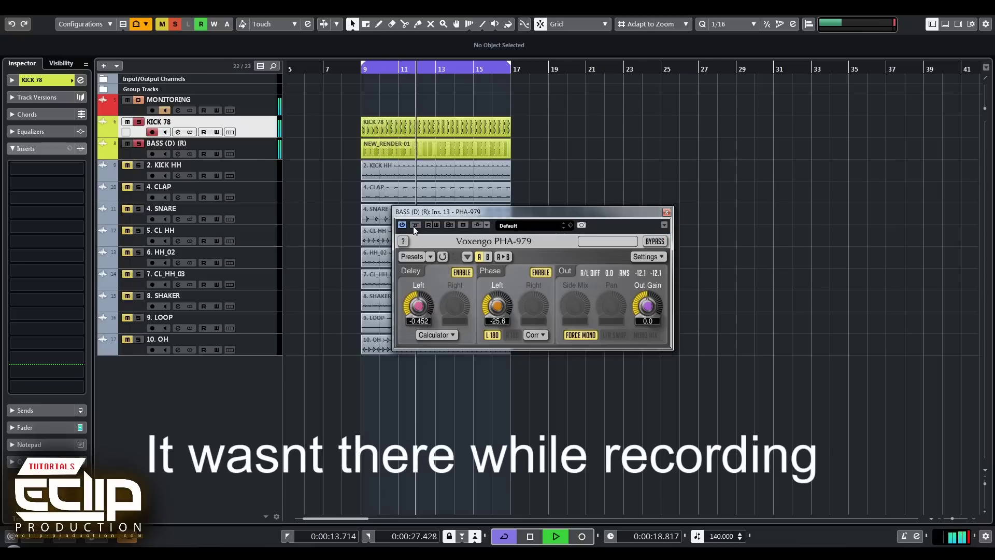
Examine the bass waveform during playback in the Oszillos Mega Scope in insert 16, then stop playback.
key(Down)
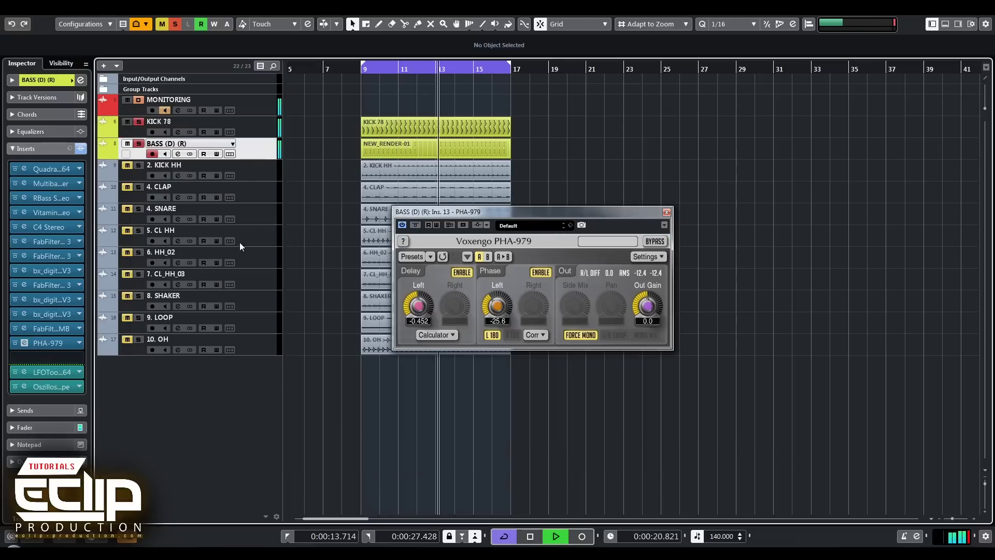
click(51, 386)
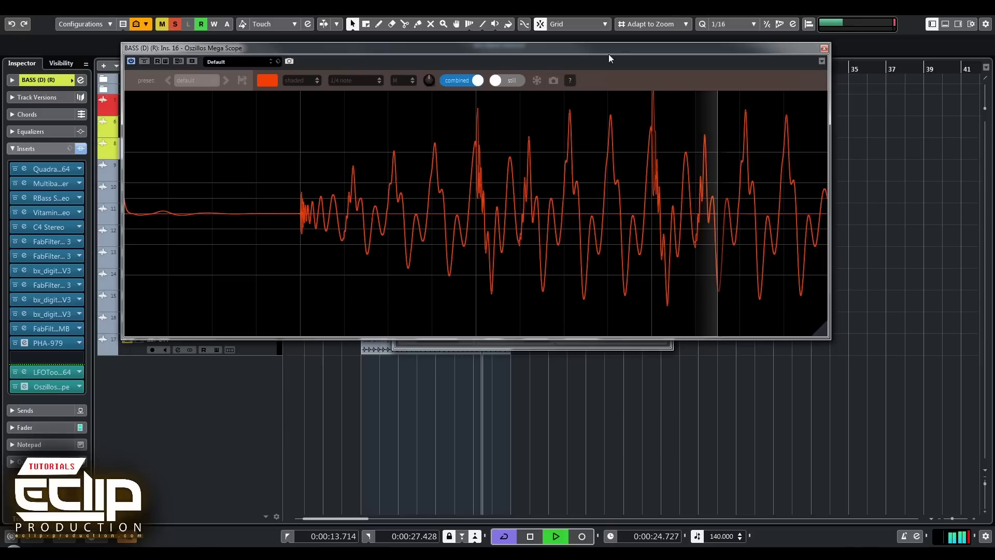
drag(611, 50, 728, 48)
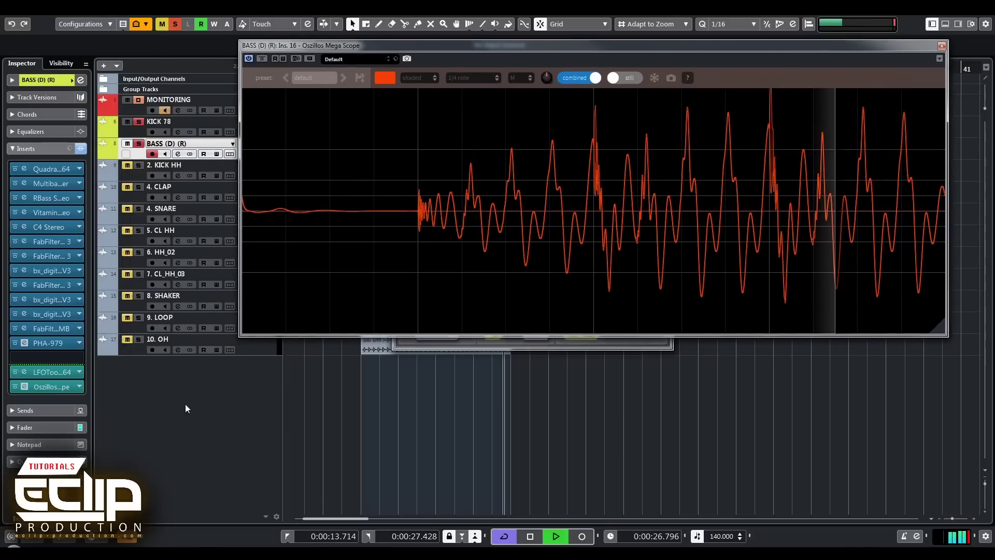
key(space)
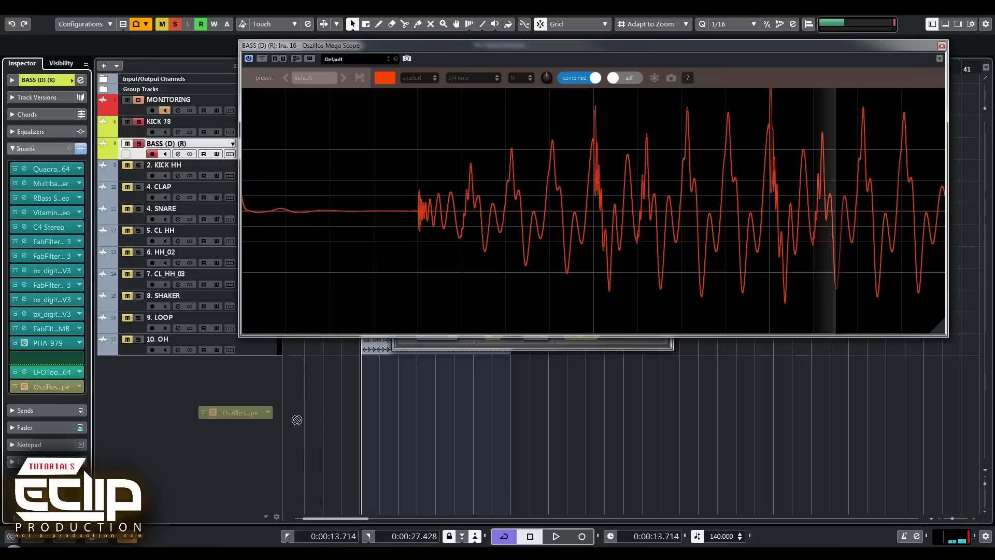
Replace the Oszillos Mega Scope in insert 16 with FabFilter Pro-L 2 and enable its true peak metering.
drag(64, 390, 47, 408)
click(41, 386)
text(fab)
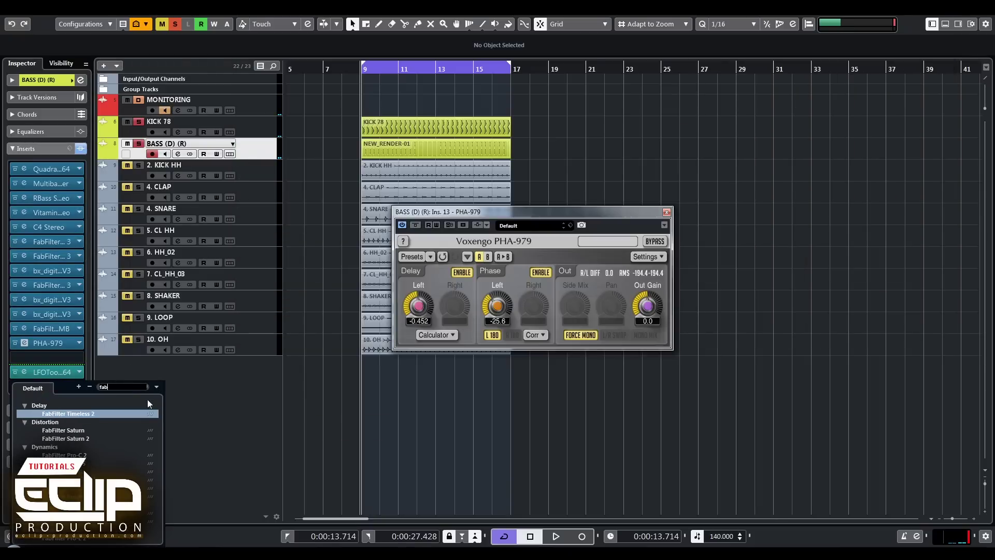
click(62, 480)
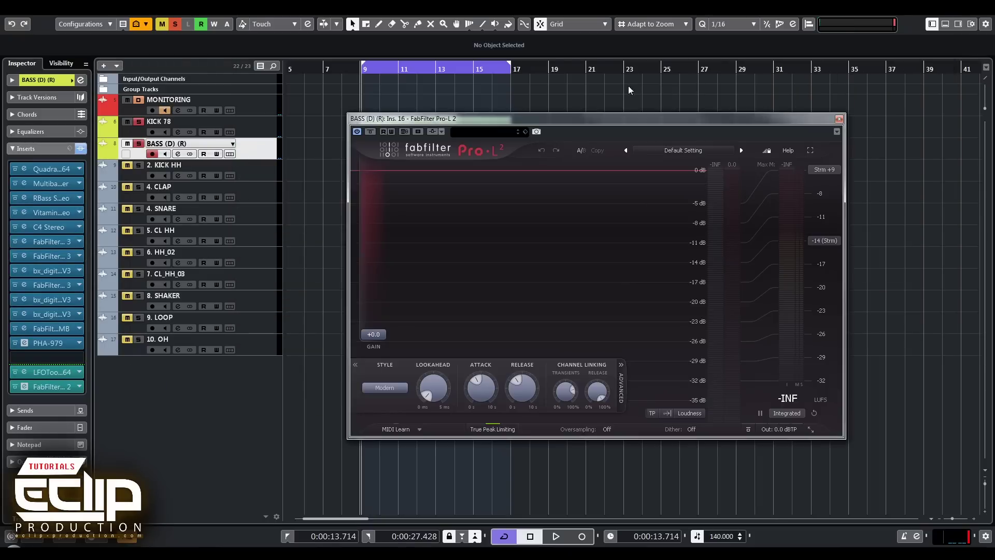
click(653, 413)
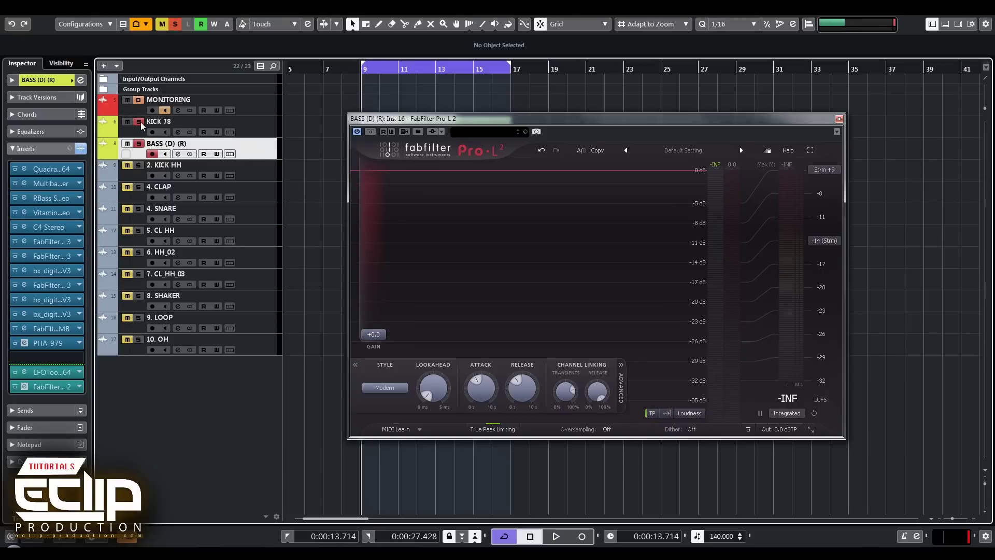
Clear all solos and play the full loop through the limiter, closing the Pro-L 2 and PHA-979 editors.
click(175, 24)
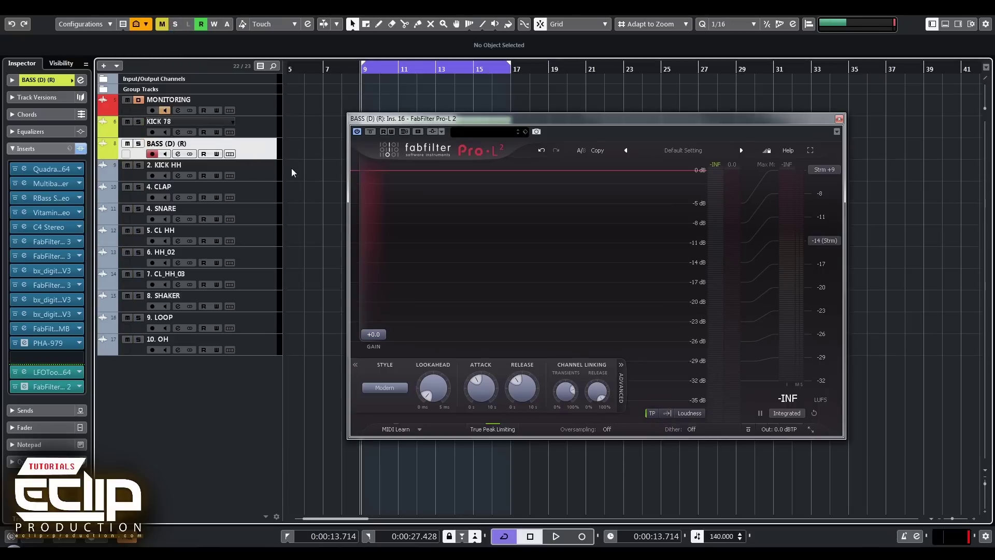
key(space)
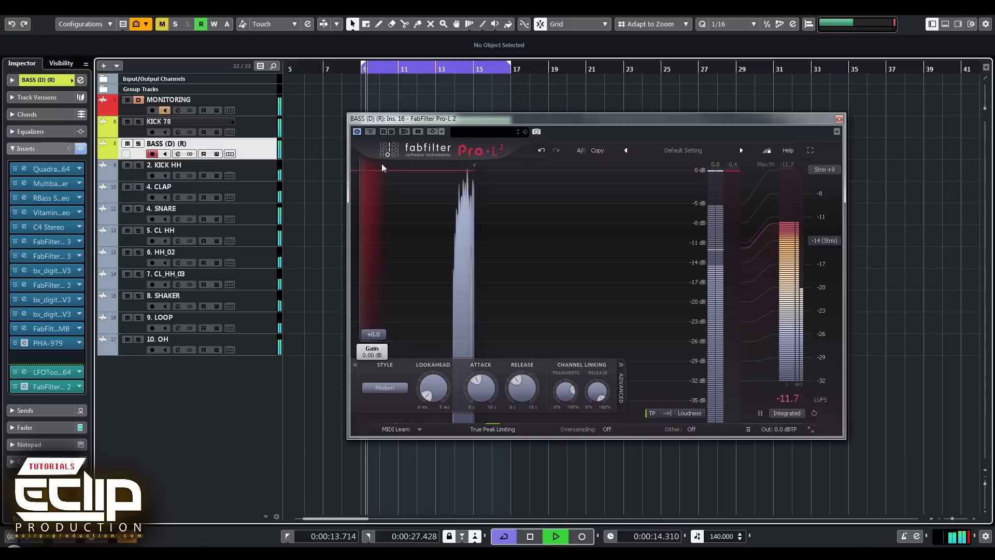
click(839, 118)
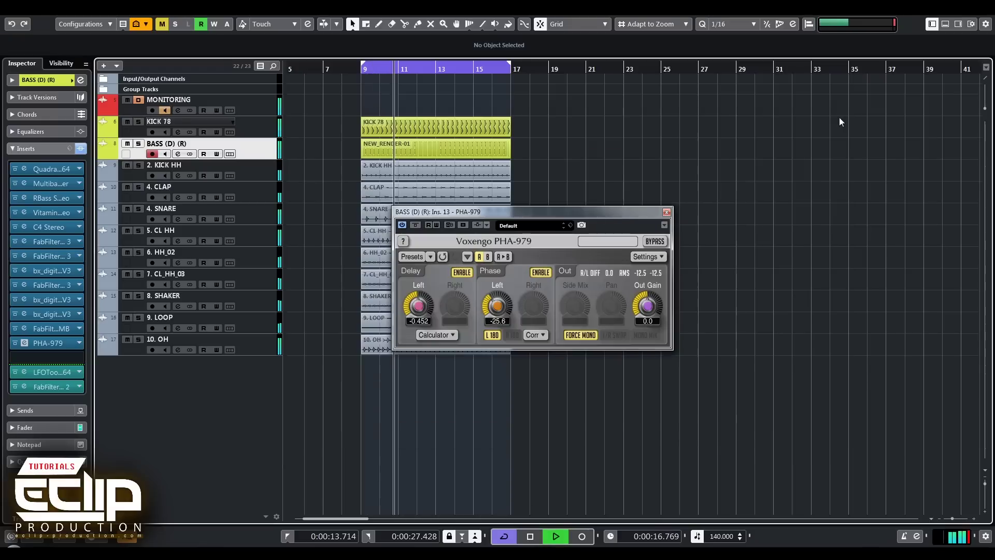
click(667, 212)
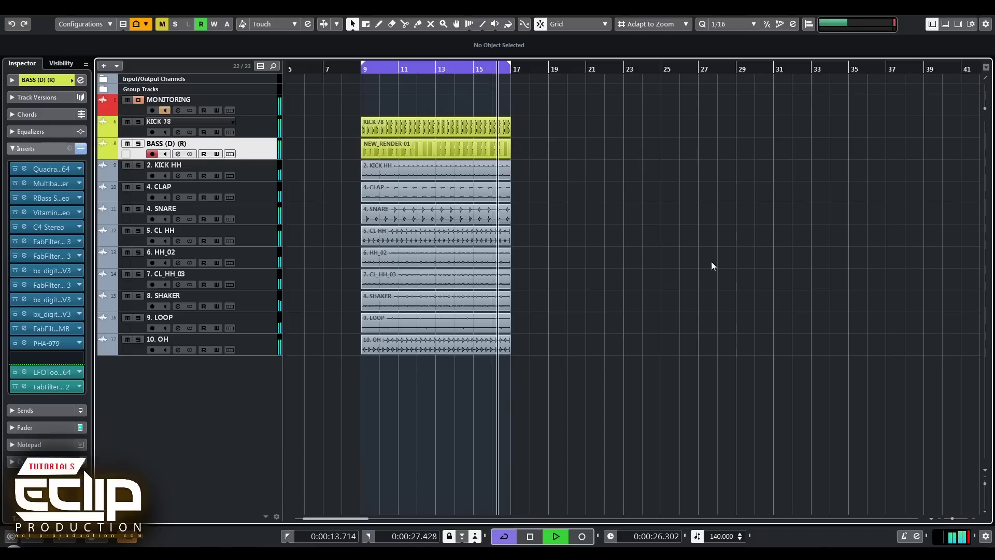
key(space)
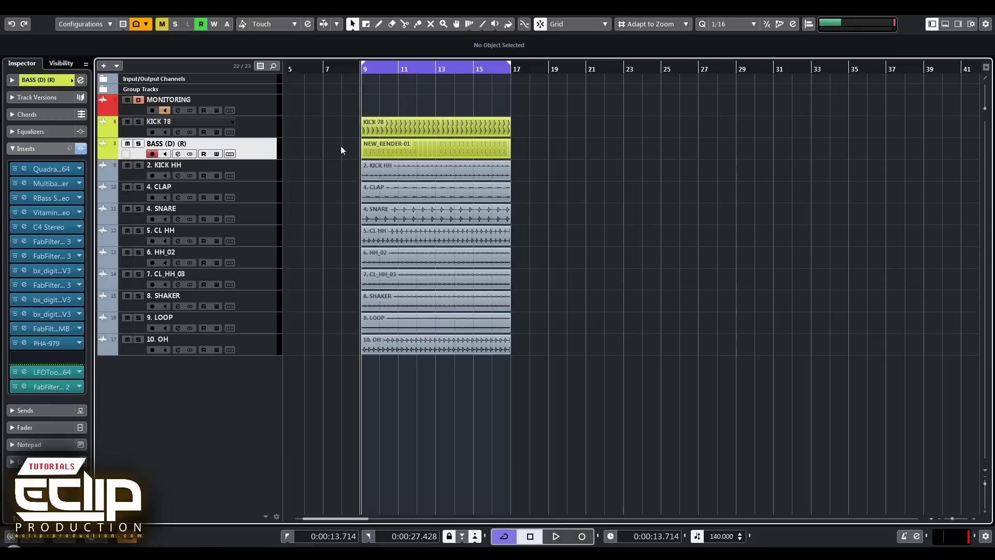
Bypass LFOTool on the bass track and split the NEW_RENDER-01 bass part at 9.2.1.60.
key(h)
key(h)
key(h)
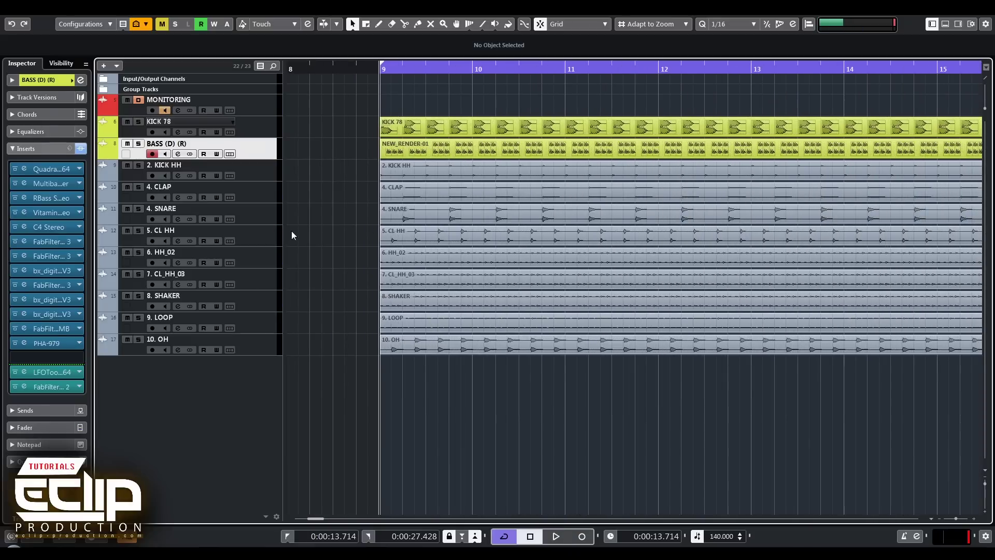
key(h)
key(h)
key(h)
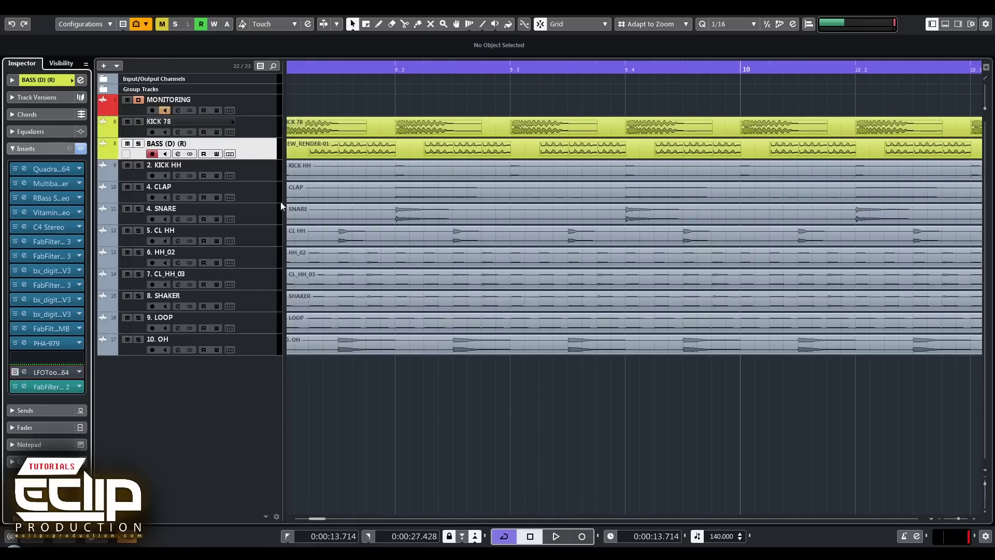
key(alt+s)
alt+click(568, 178)
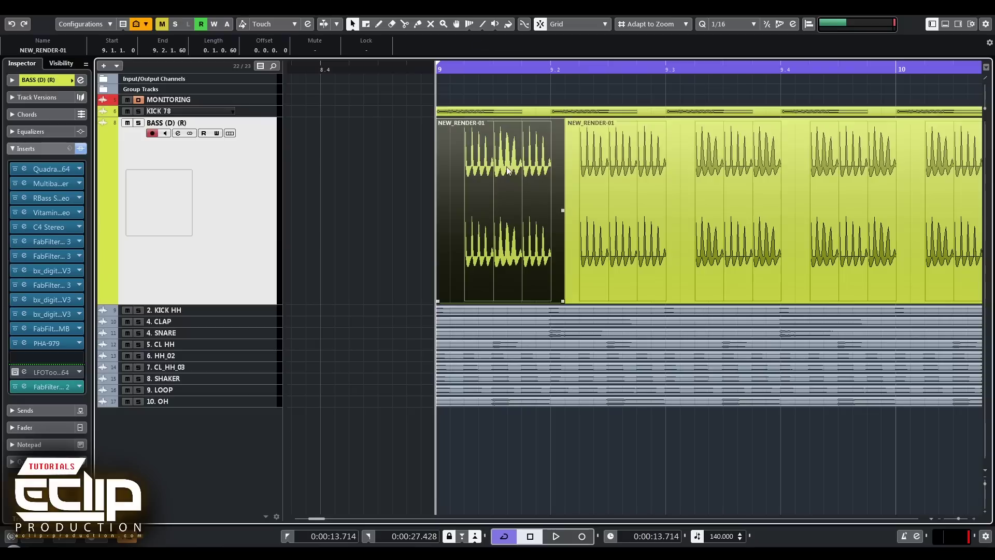
Dissolve the first bass part into separate events, delete the first and third notes, and move the middle note to the start of bar 9.
right_click(458, 166)
click(513, 289)
click(487, 183)
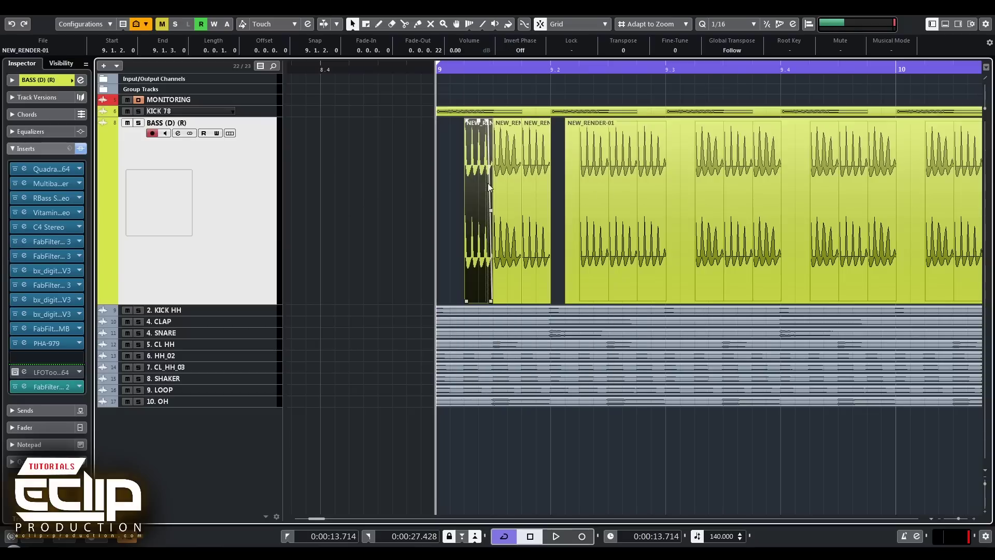
key(Delete)
click(543, 180)
key(Delete)
click(504, 171)
drag(505, 171, 461, 259)
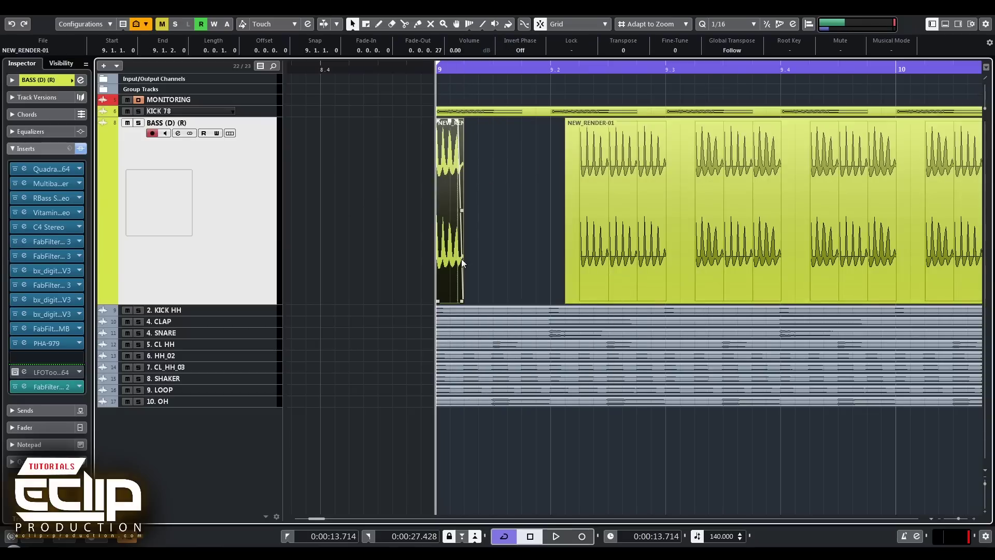
Extend the single bass note to 9.1.4 and render it as a 24-bit block event named NEW_RENDER with channel settings.
drag(461, 300, 520, 300)
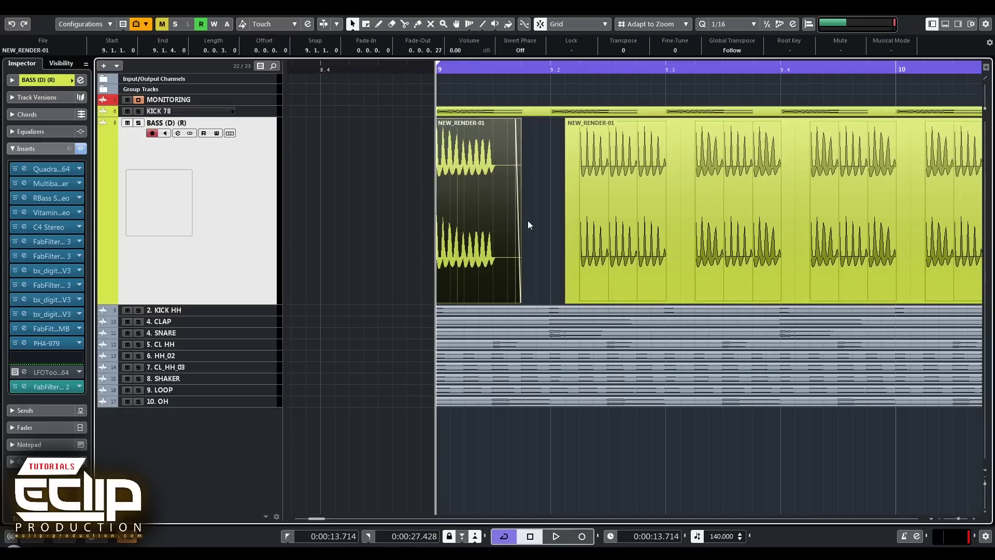
key(ctrl+shift+r)
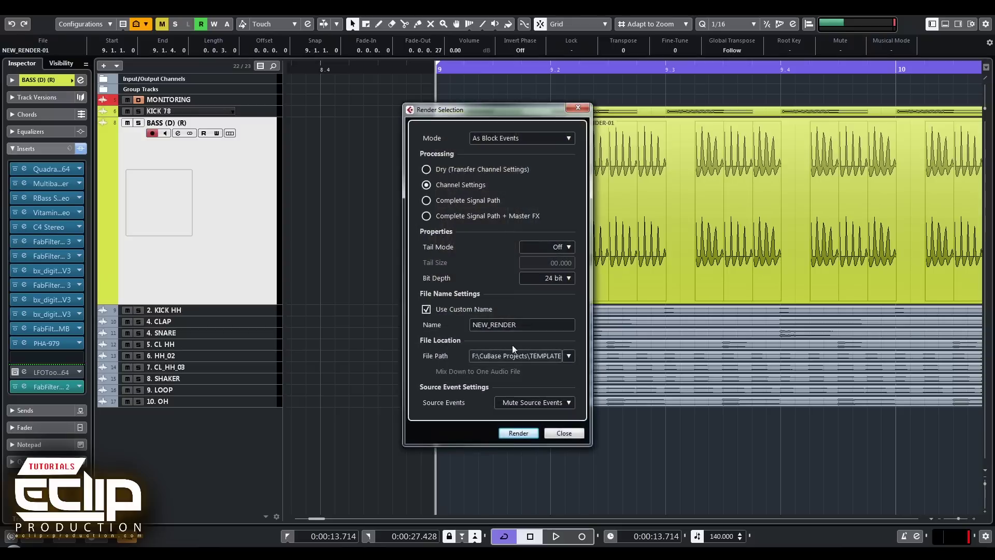
click(527, 433)
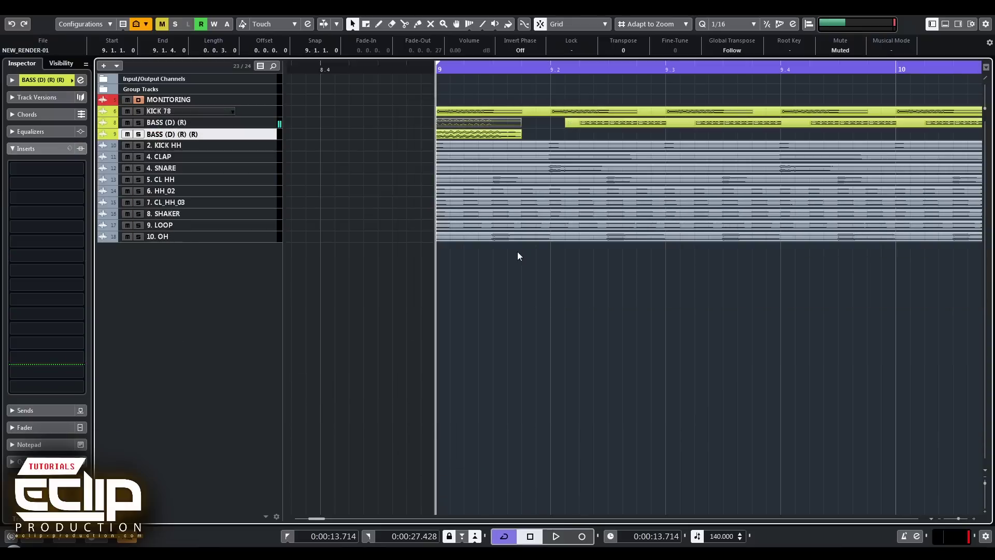
Unmute the source note on the original bass track and select that track together with the newly rendered one.
key(7)
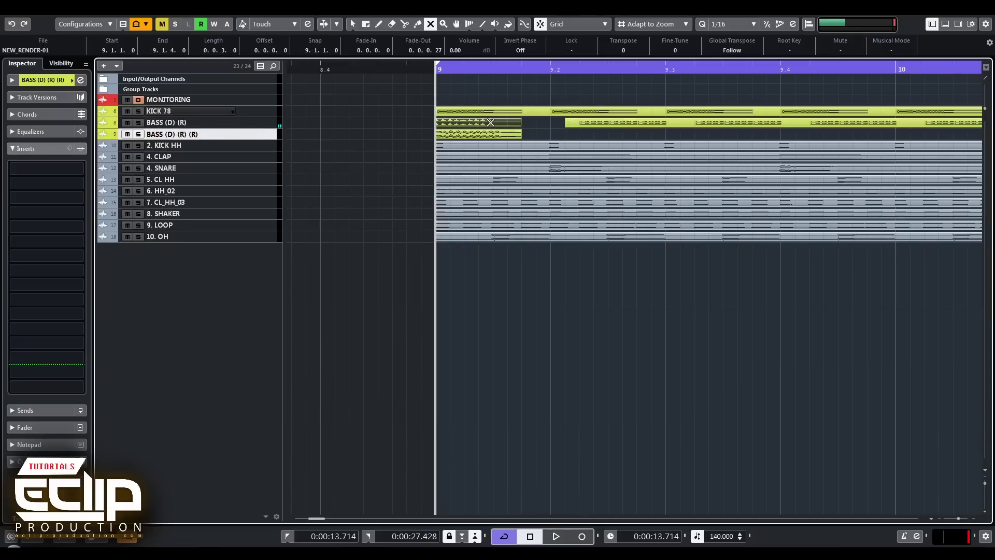
click(490, 122)
click(244, 124)
key(shift+h)
key(shift+h)
key(shift+h)
key(shift+h)
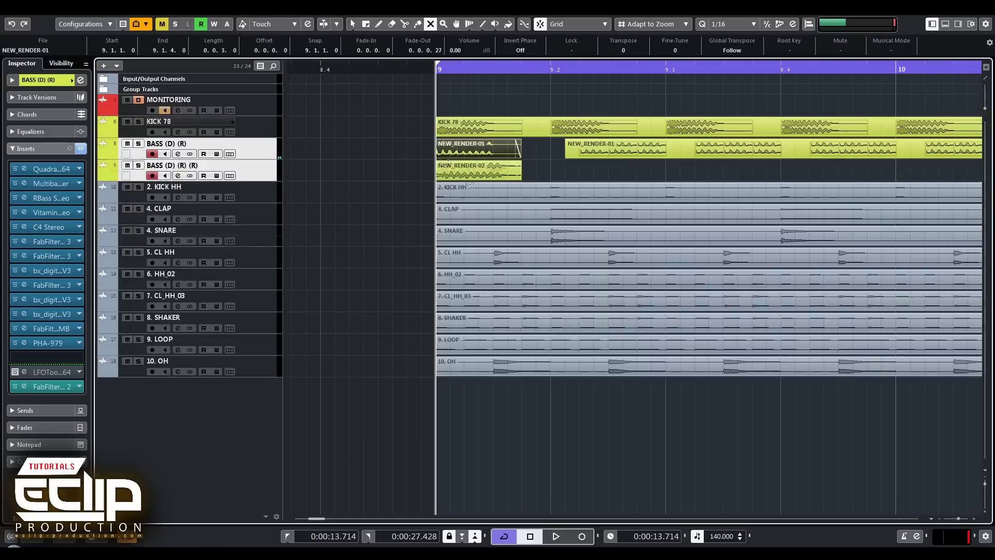
key(1)
click(557, 272)
Examine the waveform of the rendered bass note against its source event and the kick from the start of bar 9.
key(h)
key(h)
key(h)
key(h)
key(h)
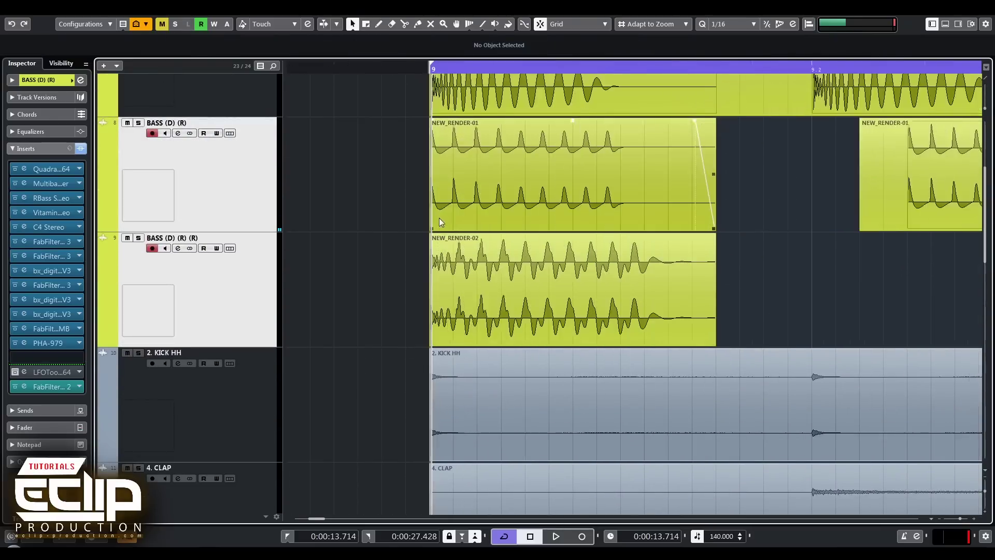
click(475, 156)
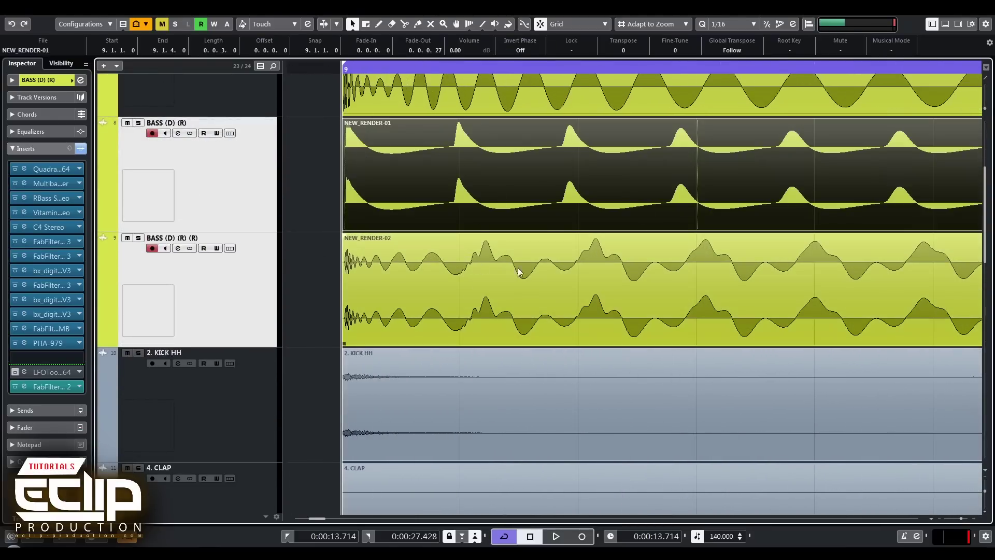
scroll(538, 203, right, 5)
key(g)
key(g)
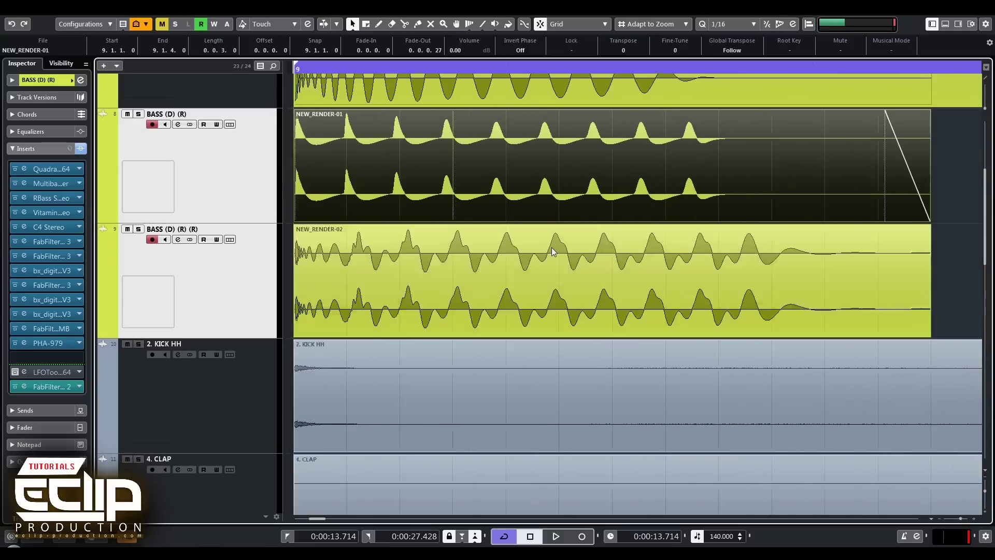
key(h)
scroll(679, 184, down, 1)
key(h)
key(h)
key(h)
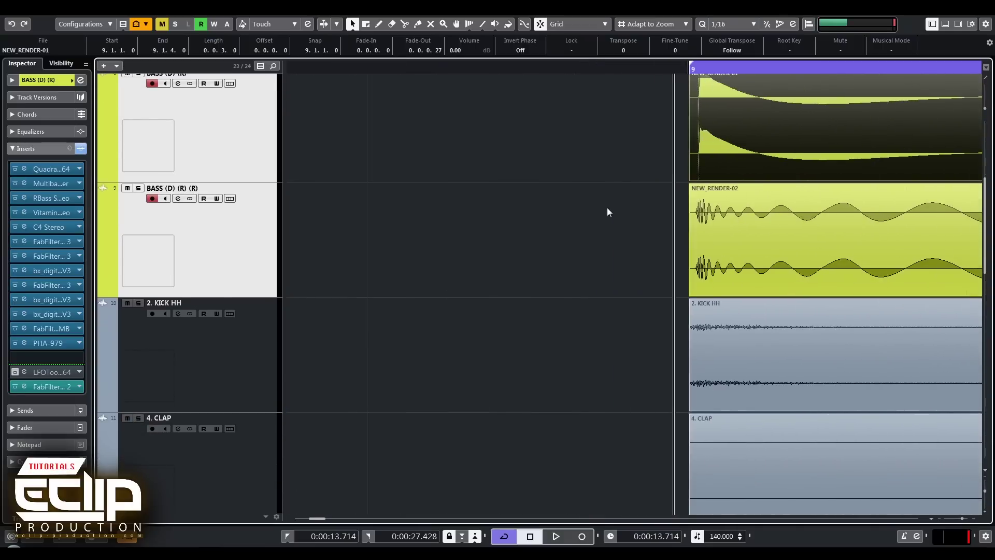
Trim the silence before the first transient of NEW_RENDER-02 and align the event with the start of bar 9.
click(767, 211)
scroll(738, 248, up, 3)
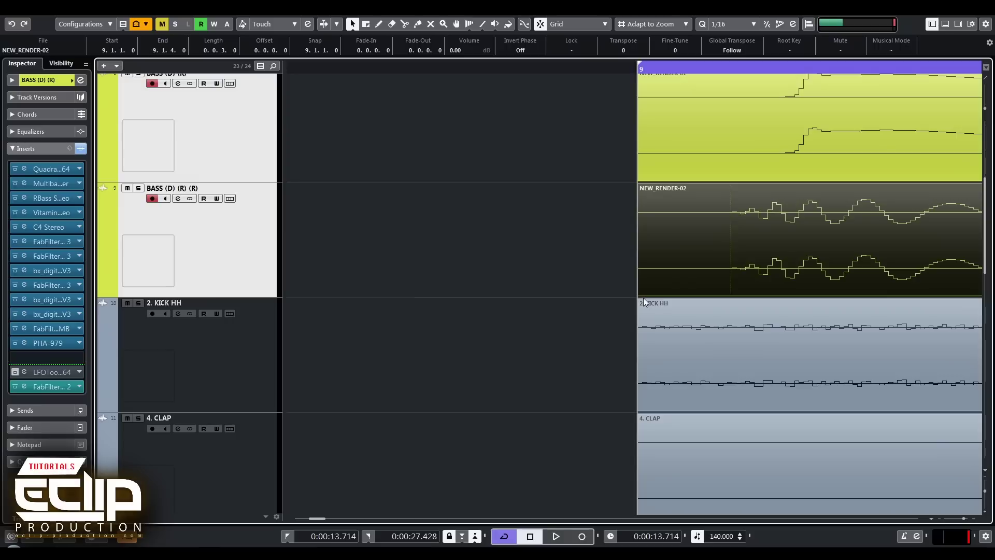
drag(640, 293, 734, 280)
scroll(641, 257, down, 5)
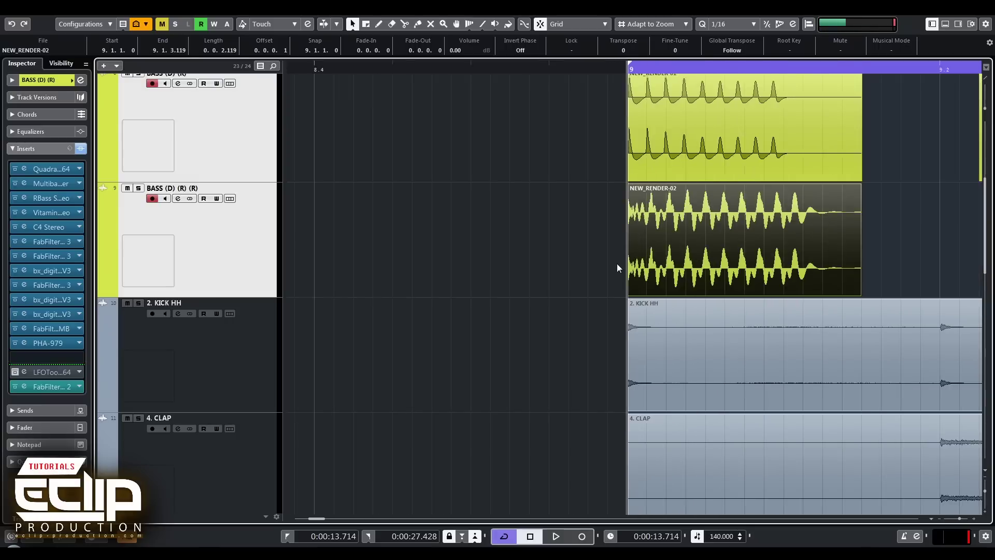
Shorten NEW_RENDER-02 to one sixteenth note and move it to 9.1.2.
drag(754, 293, 688, 294)
scroll(697, 242, up, 4)
scroll(698, 242, up, 1)
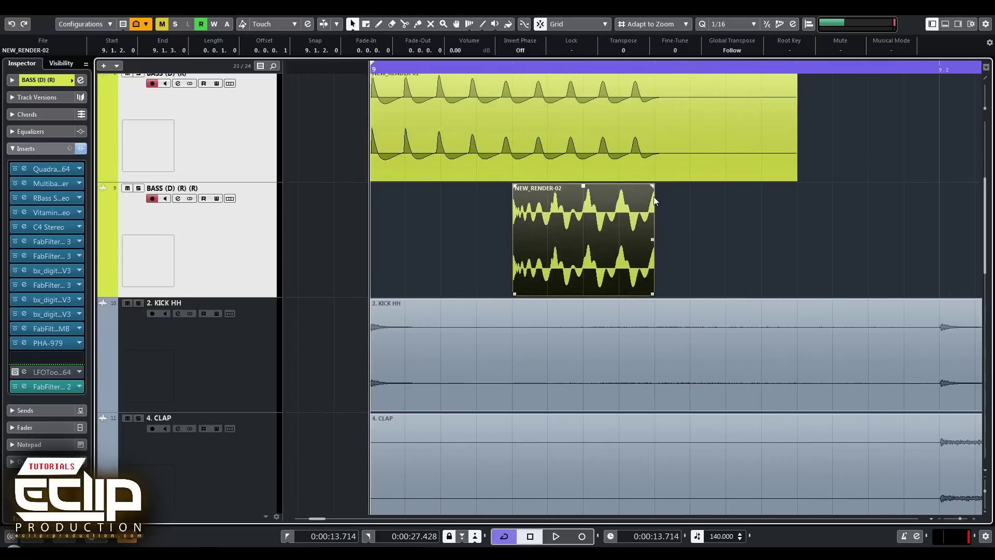
Add a short fade-out of 0.0.0.11 to the NEW_RENDER-02 note and duplicate it twice to make three consecutive sixteenth notes.
drag(653, 185, 641, 184)
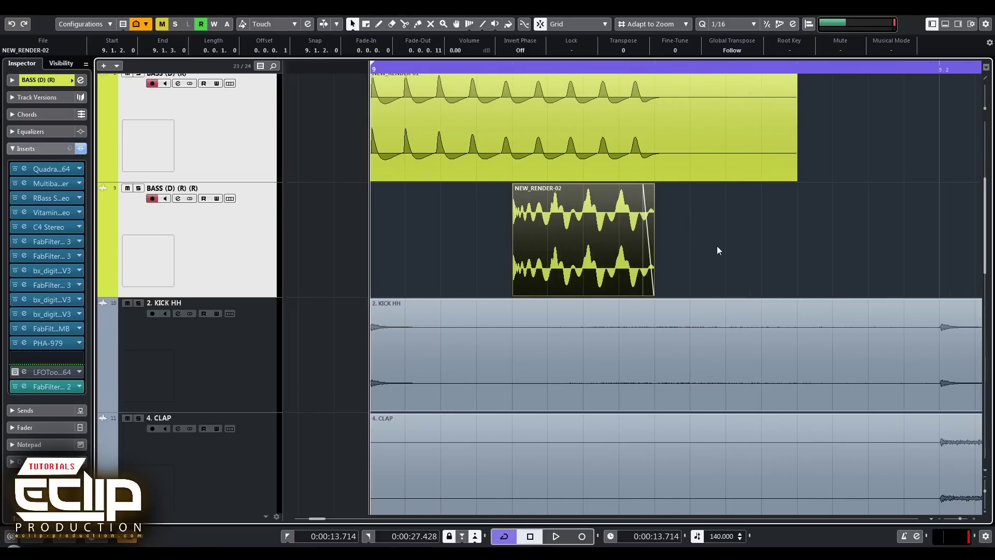
scroll(717, 245, down, 4)
key(ctrl+d)
key(ctrl+d)
Glue the three bass notes into one part and extend its start back to 9.1.1, giving a length of one beat.
drag(569, 228, 378, 236)
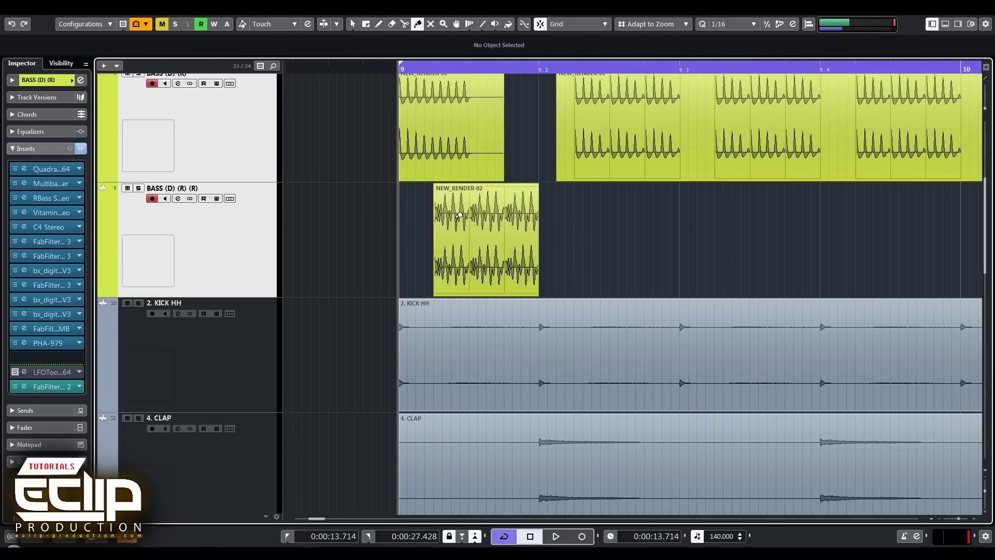
key(ctrl+b)
drag(440, 294, 400, 294)
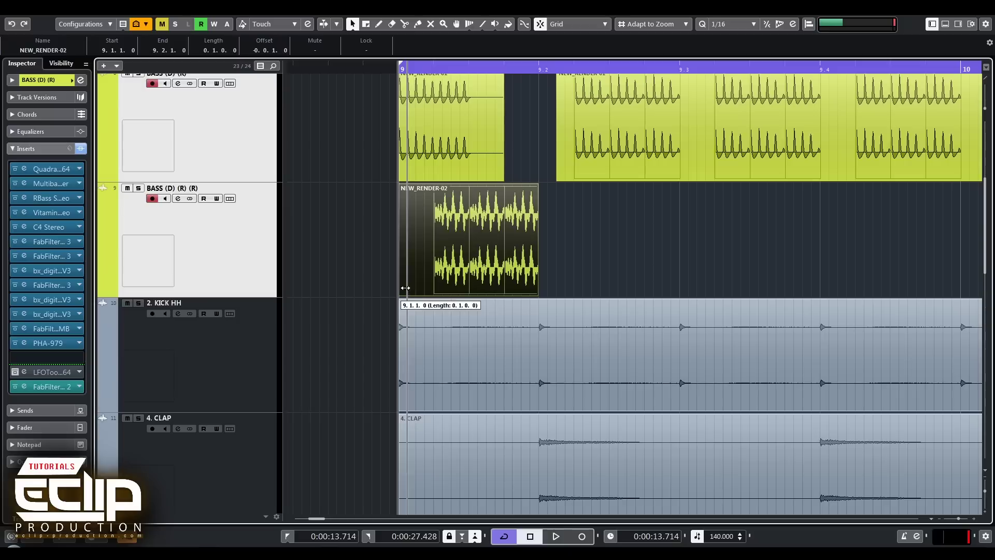
Duplicate the one-beat bass part three times to fill bar 9.
key(ctrl+d)
key(ctrl+d)
key(ctrl+d)
key(g)
key(g)
key(g)
Disable the BASS (D) (R) track, hide it from the project, and select BASS (D) (R) (R).
click(144, 105)
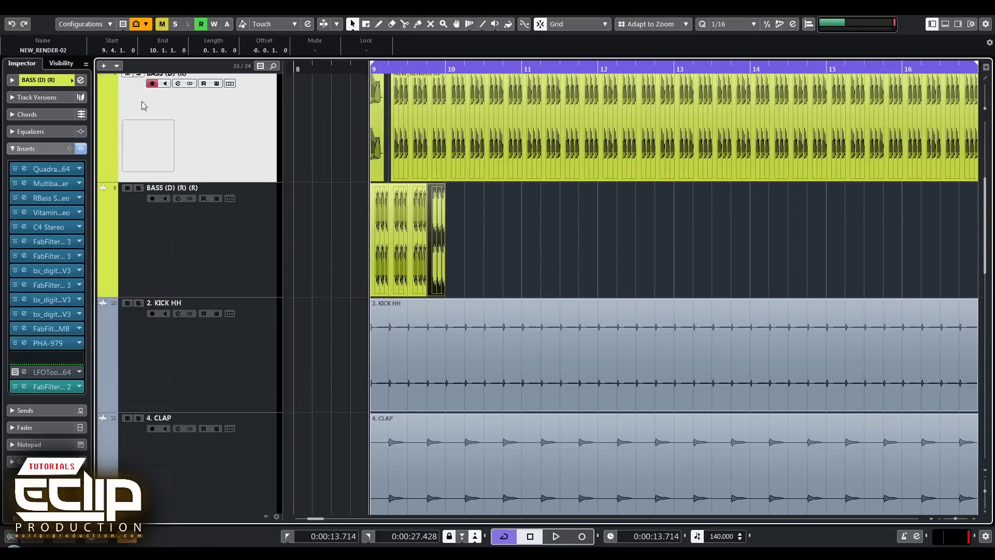
right_click(213, 110)
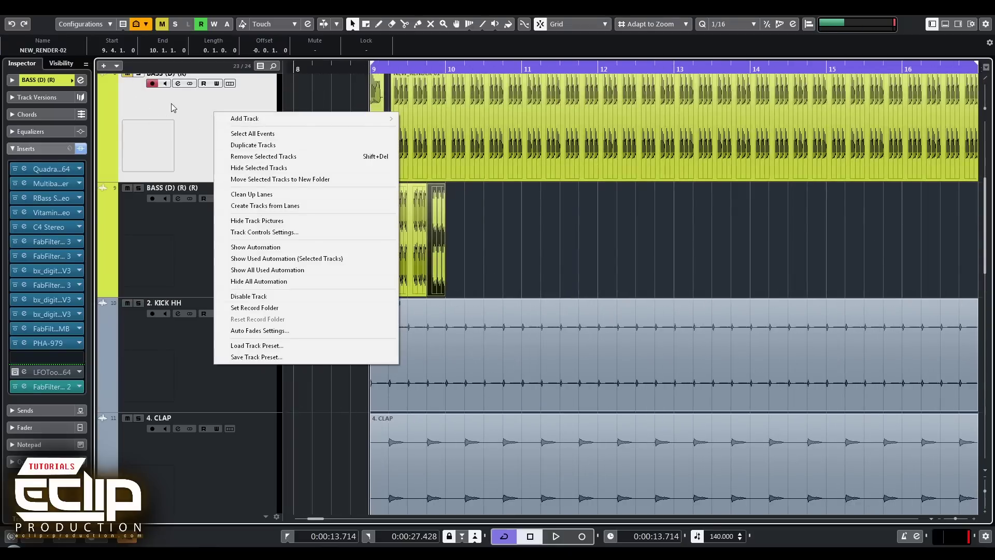
click(197, 107)
right_click(245, 121)
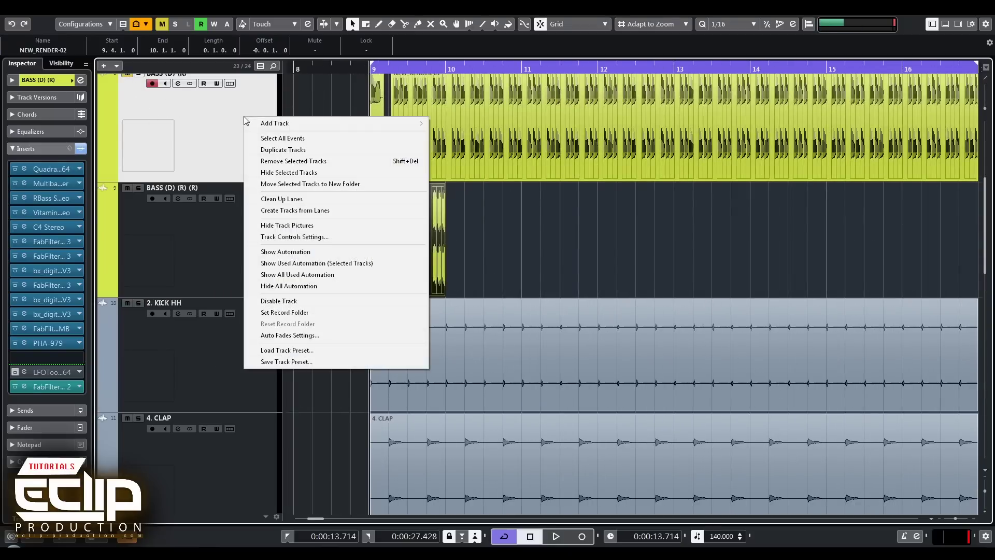
click(292, 303)
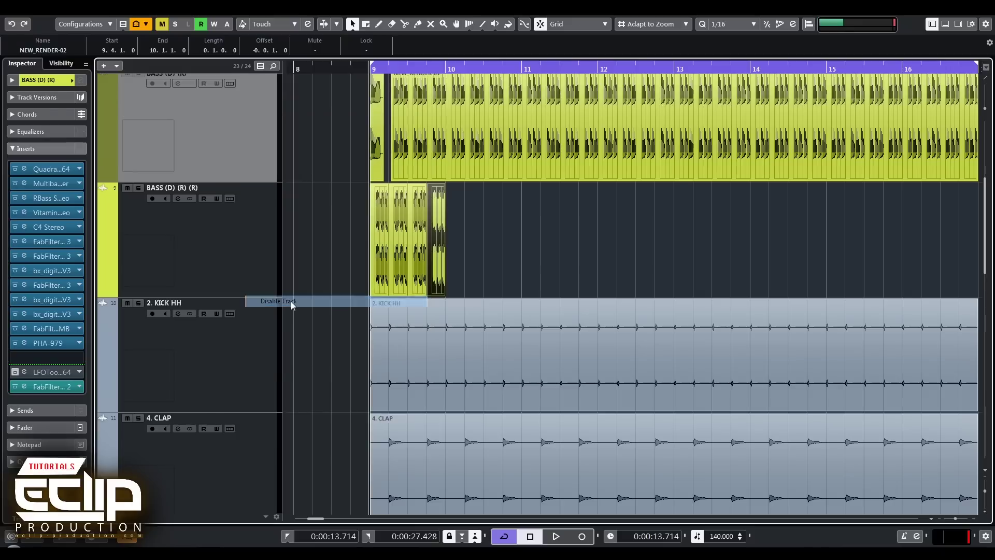
click(61, 62)
click(13, 145)
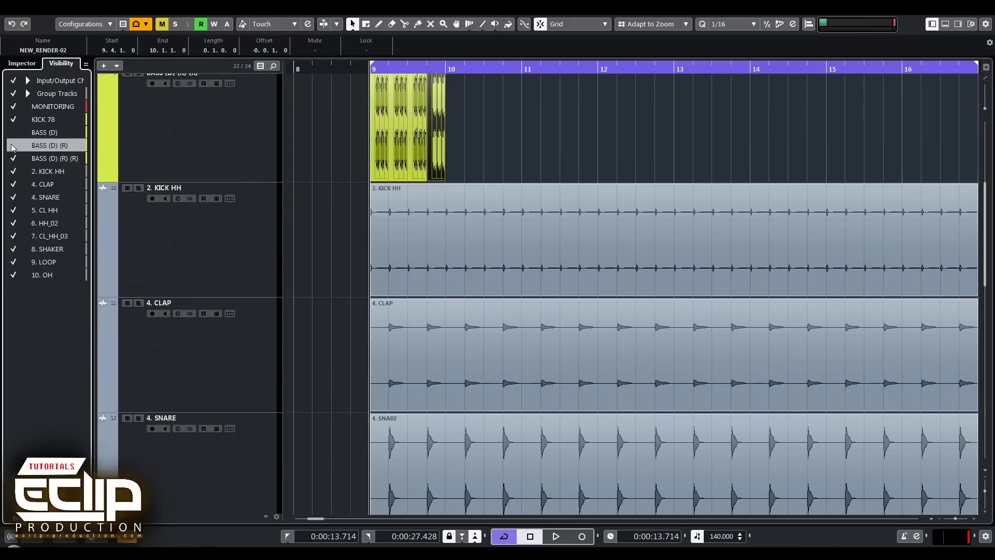
click(233, 138)
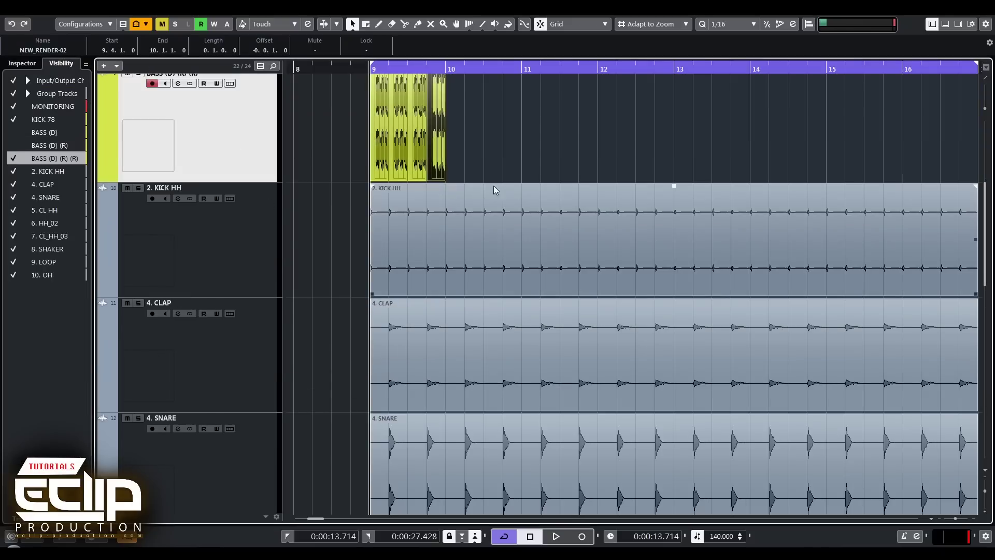
Glue the four one-beat parts in bar 9 of BASS (D) (R) (R) into a single one-bar part.
scroll(415, 266, up, 3)
key(4)
click(419, 274)
key(4)
click(421, 280)
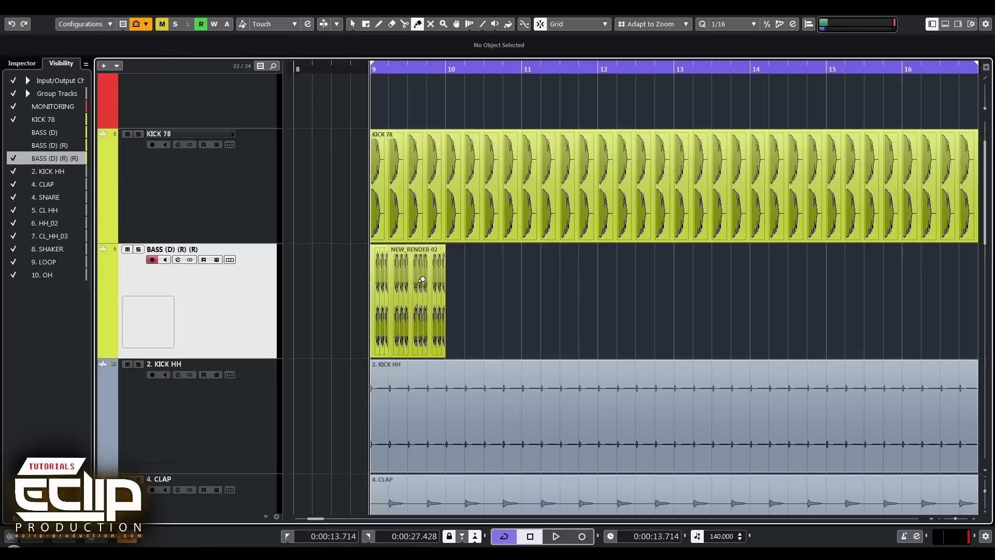
key(1)
click(400, 296)
key(4)
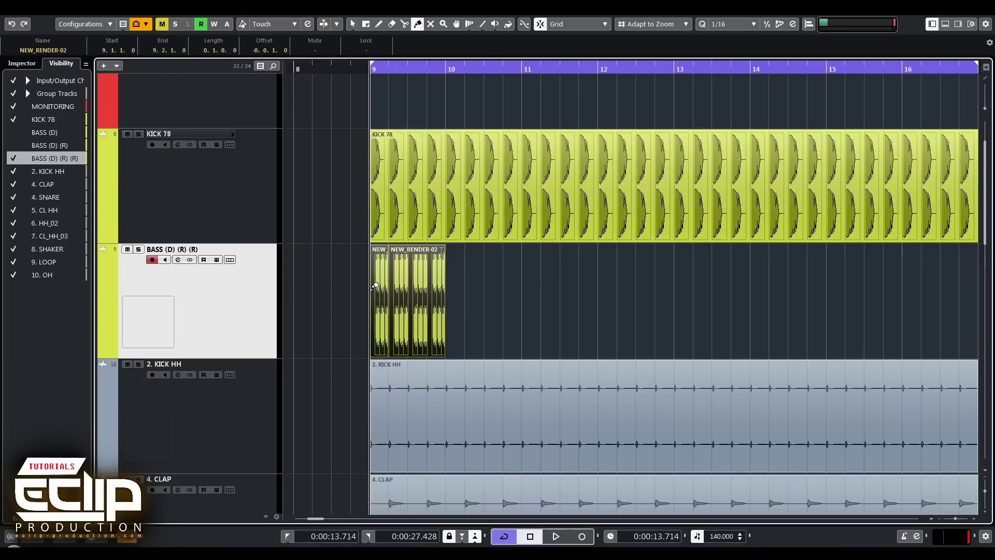
click(379, 300)
Duplicate the one-bar bass part three times to cover bars 9 to 12.
key(1)
key(ctrl+d)
key(ctrl+d)
key(ctrl+d)
Glue the bass parts together, extend them by duplication to fill bars 9 to 16 as one part, and play it back.
drag(303, 290, 746, 332)
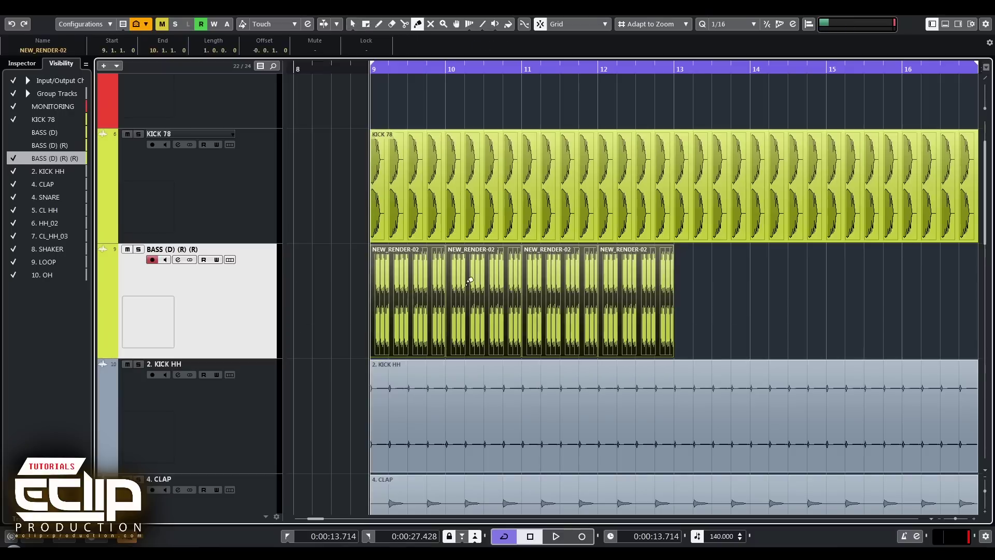
key(4)
click(466, 283)
key(g)
key(g)
key(ctrl+d)
click(467, 284)
key(1)
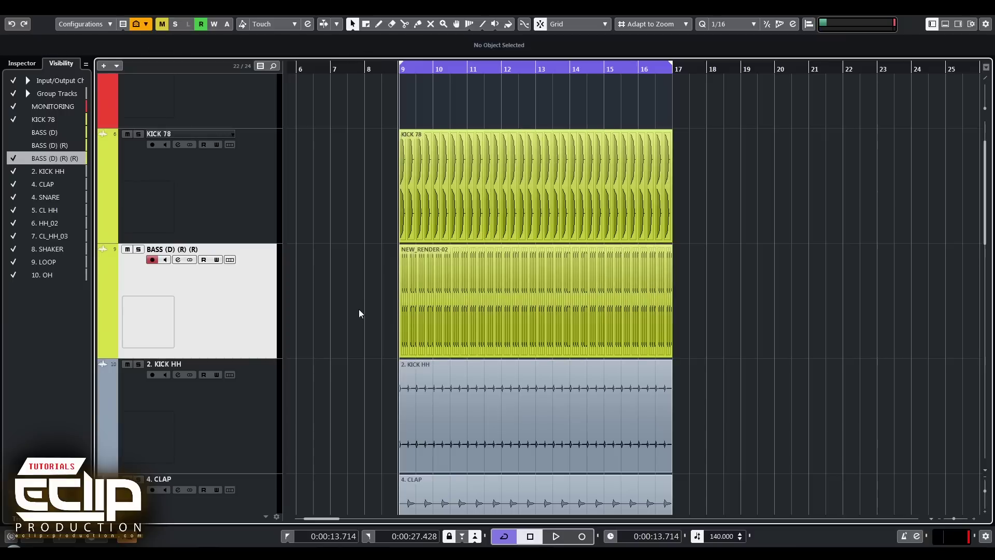
key(space)
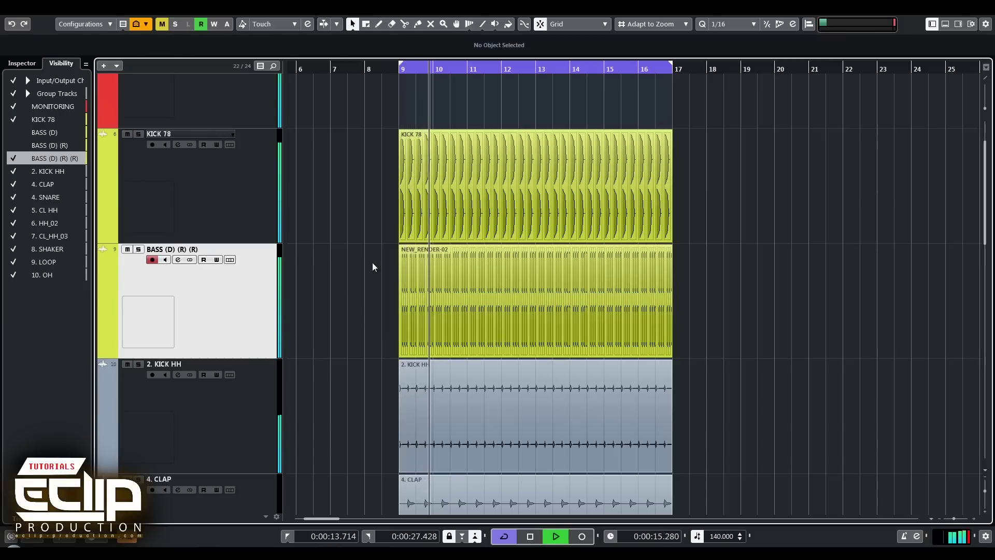
key(space)
Split the long bass part at 9.2.1 and delete everything after the first beat.
click(598, 356)
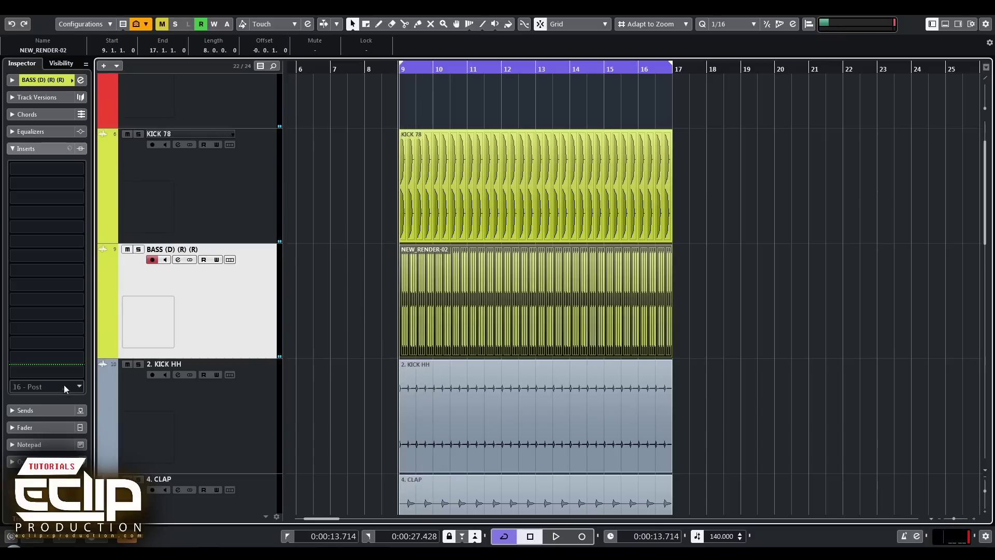
key(h)
key(h)
key(h)
key(h)
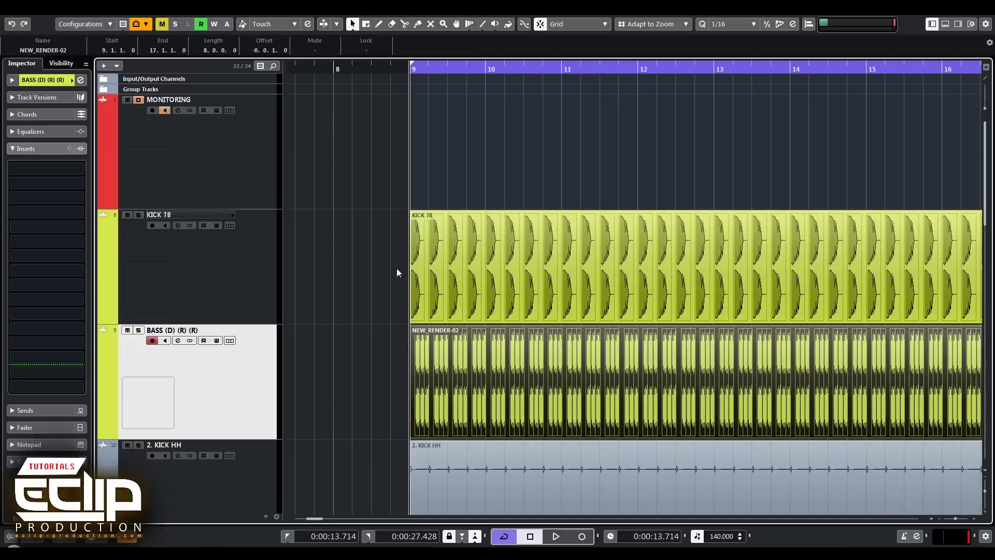
alt+click(431, 365)
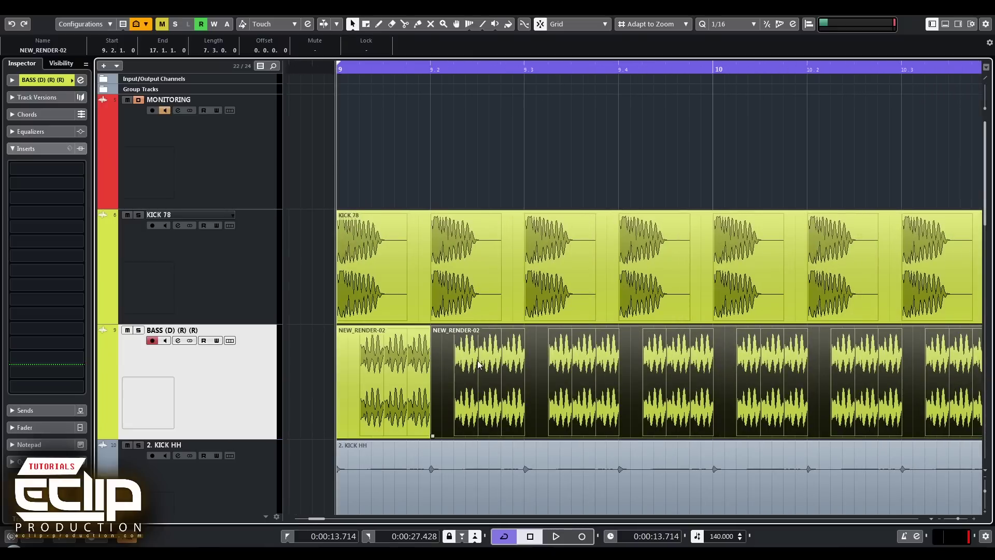
key(Delete)
Open the one-beat bass part for editing and lower the volume of its first note at 9.1.2.
double_click(380, 378)
click(259, 350)
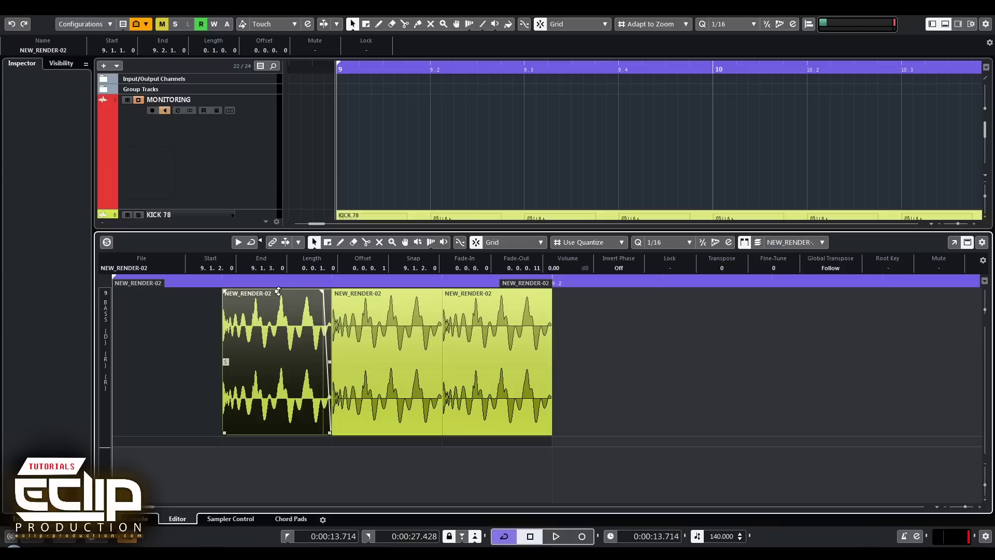
drag(278, 291, 277, 362)
key(ctrl+e)
Repeat the revised one-beat bass part through bar 16 as one continuous part and play it back.
key(g)
key(g)
key(g)
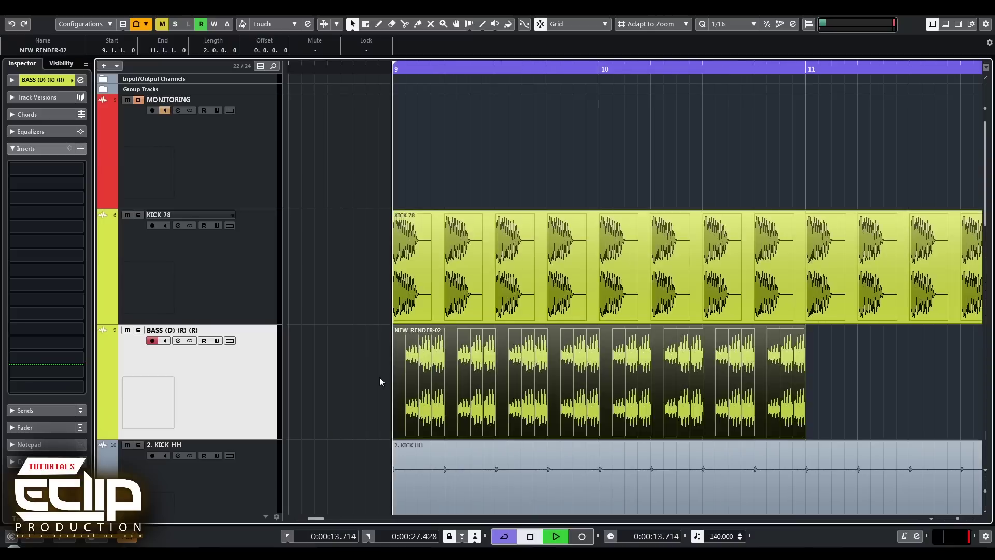
key(space)
mouse_move(882, 355)
mouse_down()
mouse_move(471, 384)
mouse_move(408, 377)
mouse_up()
key(space)
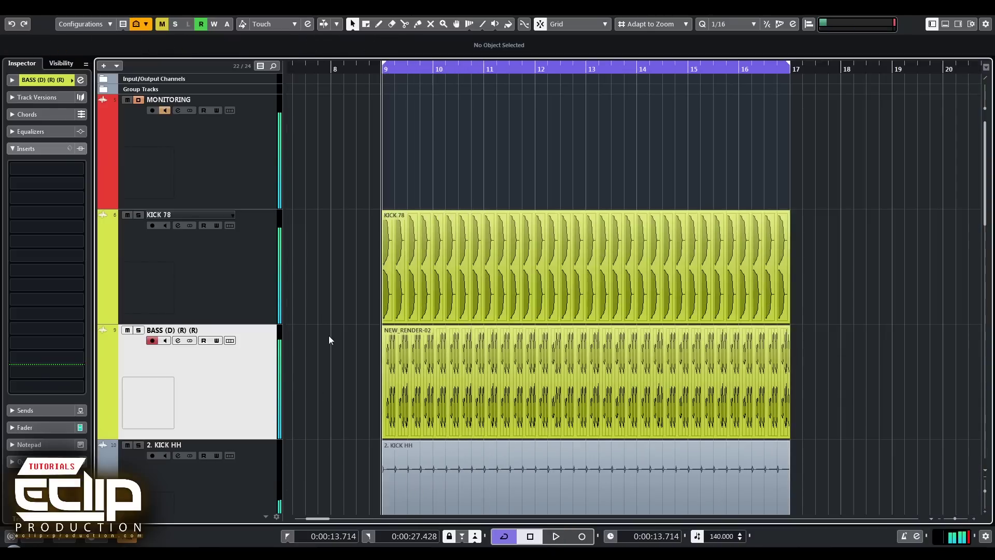
Insert LFOTool on the rendered bass track, raise its curve's start point to mid-height and its middle point to maximum, and play.
click(50, 371)
text(lfo)
key(Return)
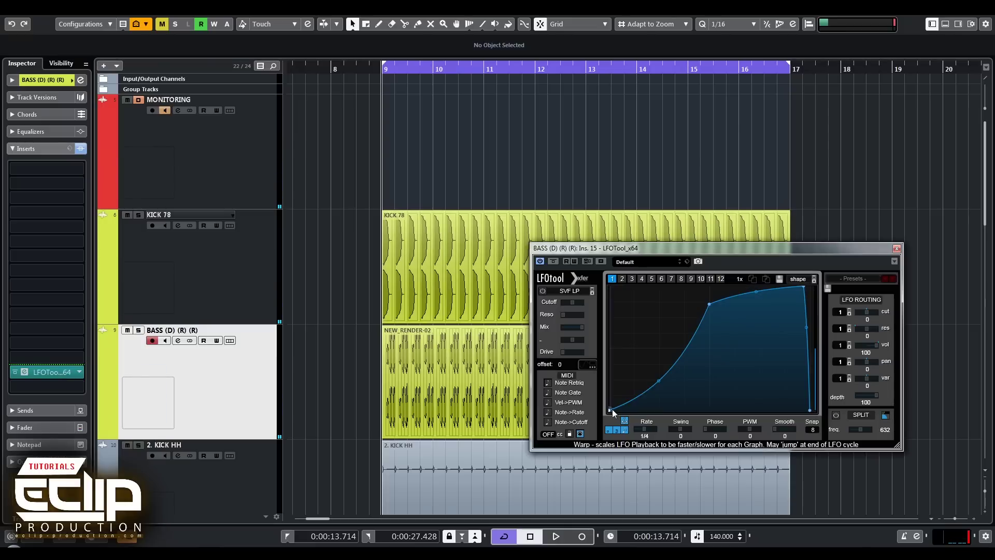
drag(610, 409, 614, 349)
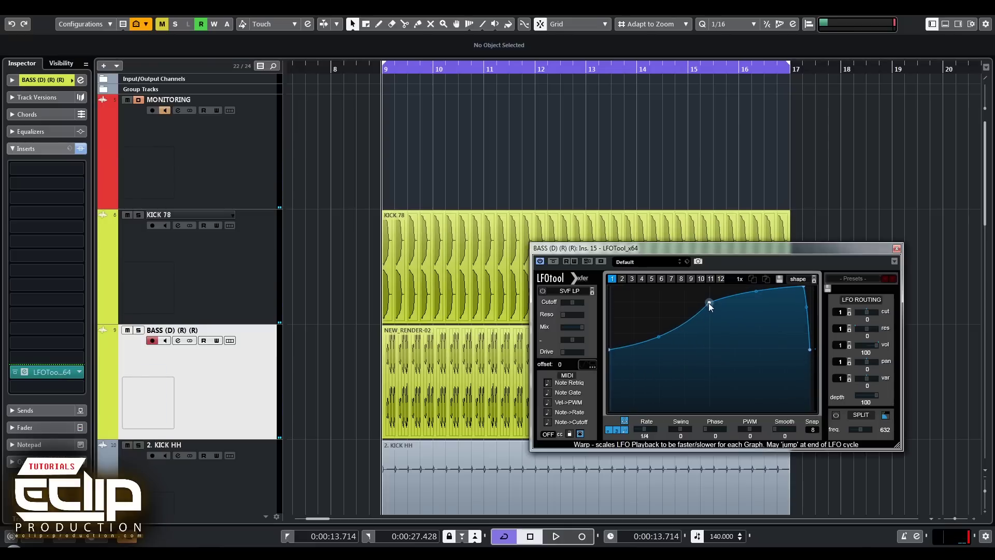
drag(707, 303, 710, 287)
key(space)
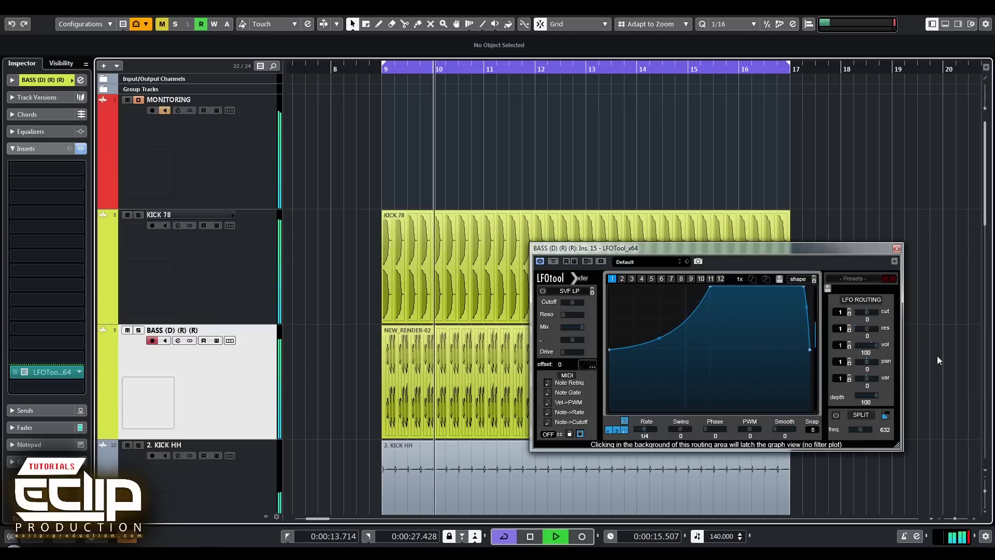
Raise the LFO curve's start point slightly and shift its middle point later while auditioning the bass track in solo.
drag(609, 350, 610, 343)
key(s)
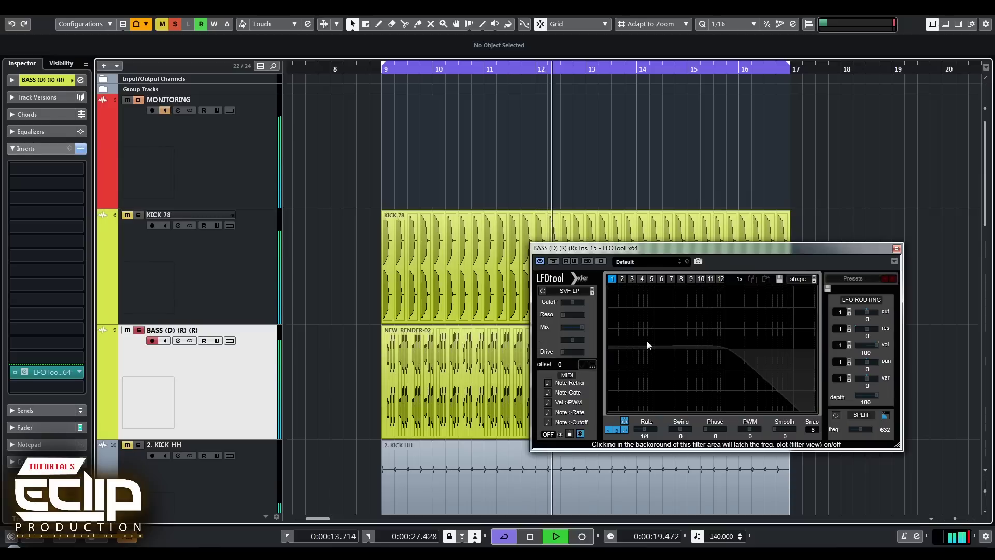
key(space)
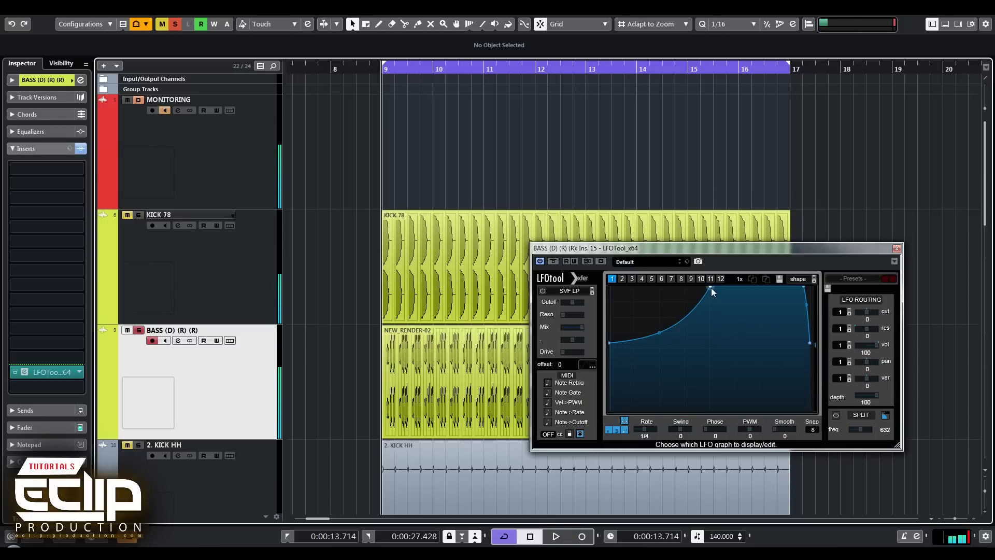
drag(711, 288, 731, 282)
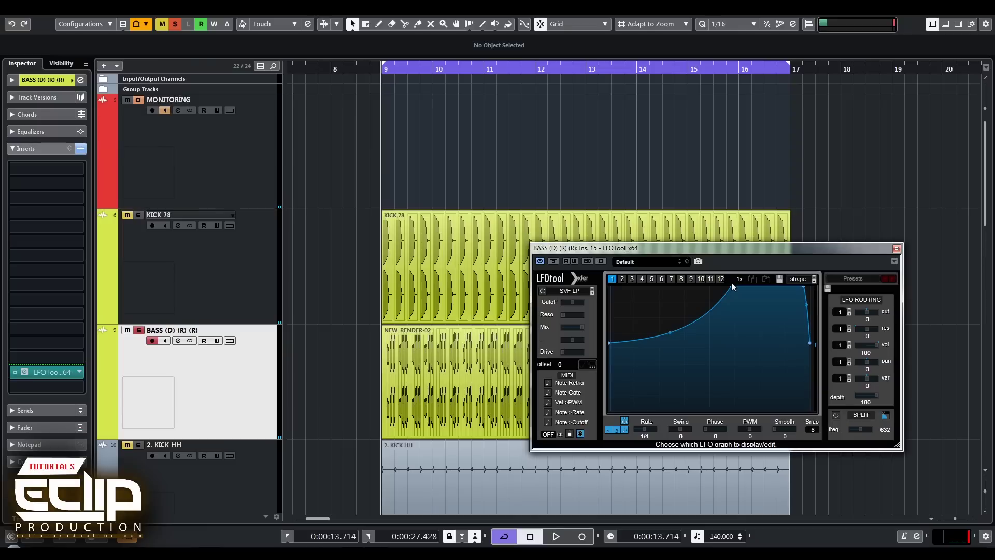
Solo the kick together with the bass and shift the LFO curve's middle point a little later during playback.
scroll(384, 184, down, 3)
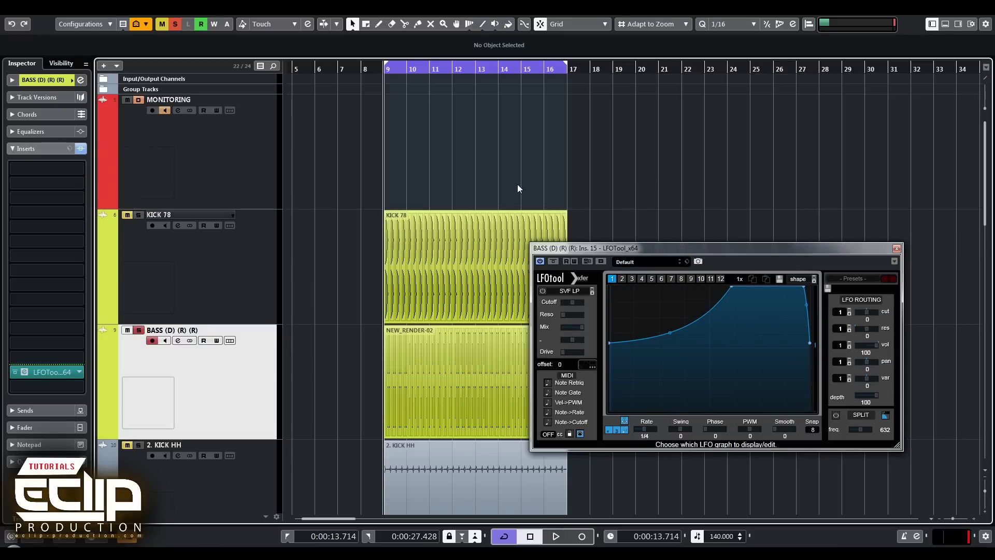
click(240, 263)
click(234, 380)
key(space)
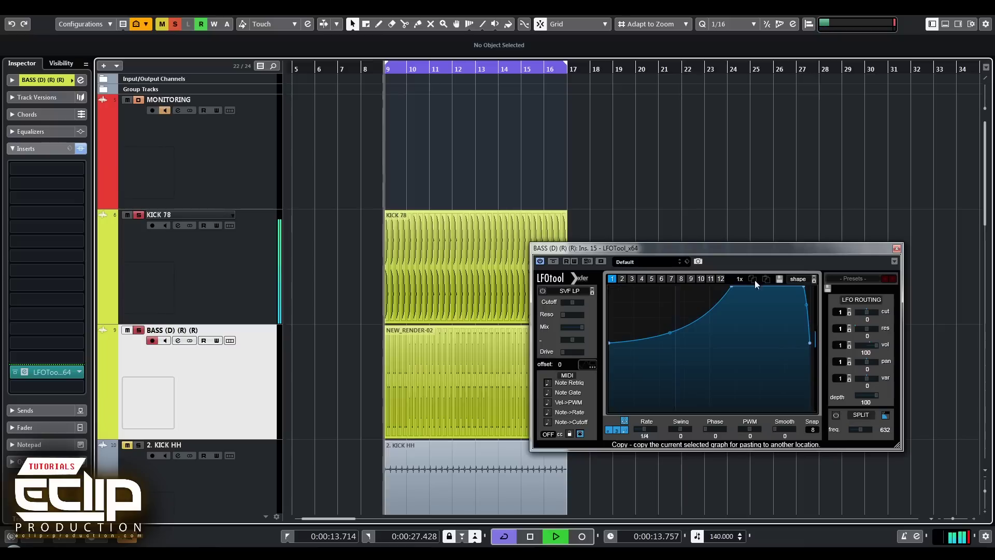
mouse_move(730, 287)
mouse_down()
mouse_move(706, 281)
mouse_move(756, 276)
mouse_move(732, 266)
mouse_move(742, 272)
mouse_up()
key(space)
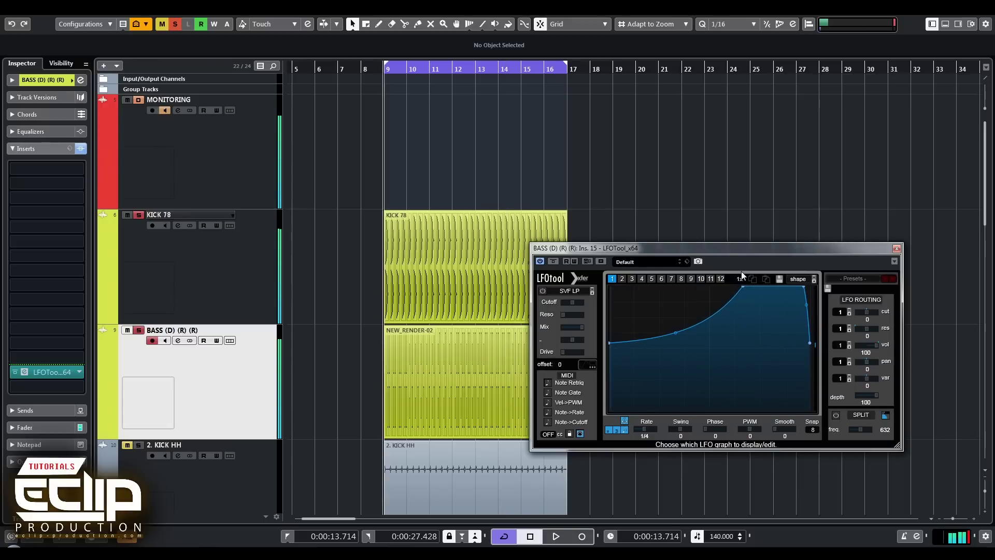
Unsolo the kick and bass tracks, select KICK 78, and close the LFOTool window.
mouse_move(598, 335)
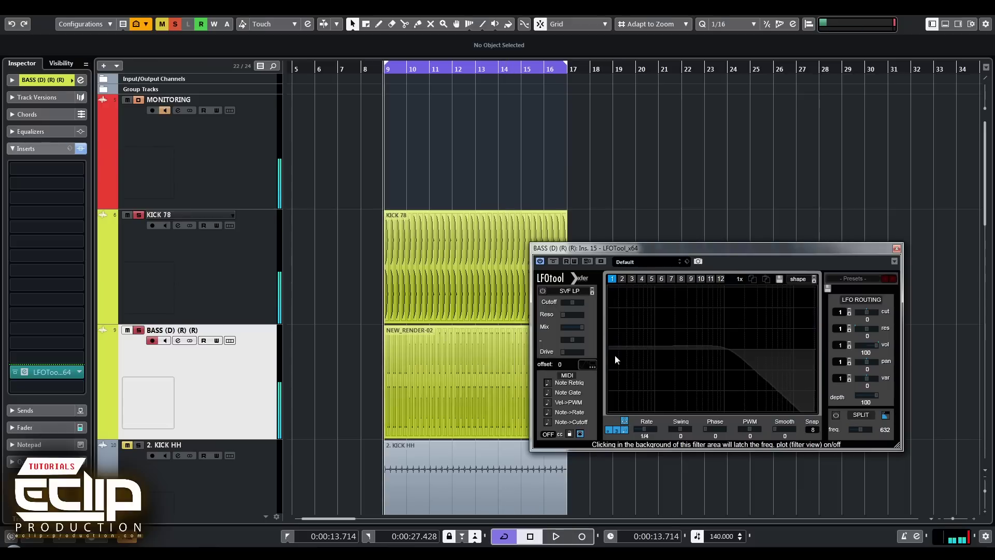
key(Up)
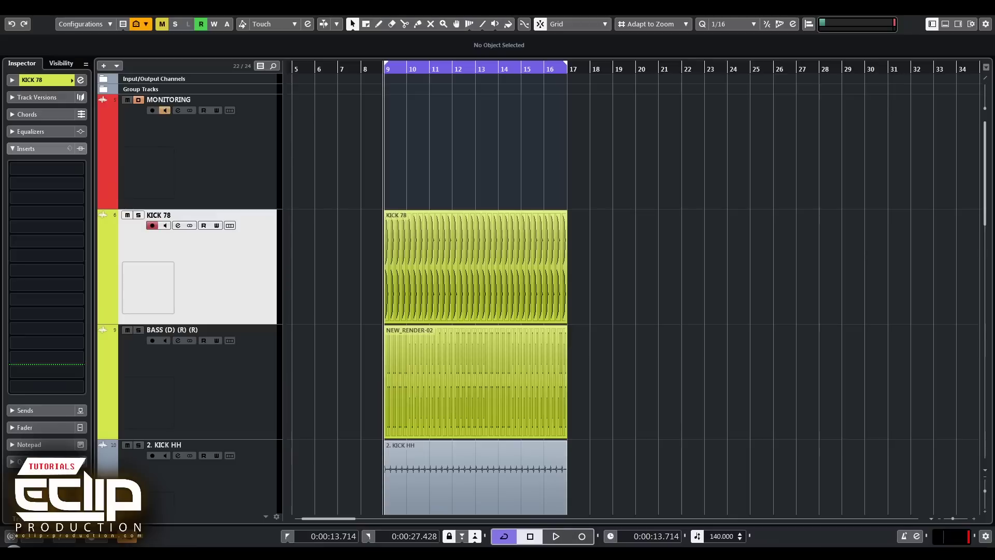
key(alt+Tab)
key(h)
key(h)
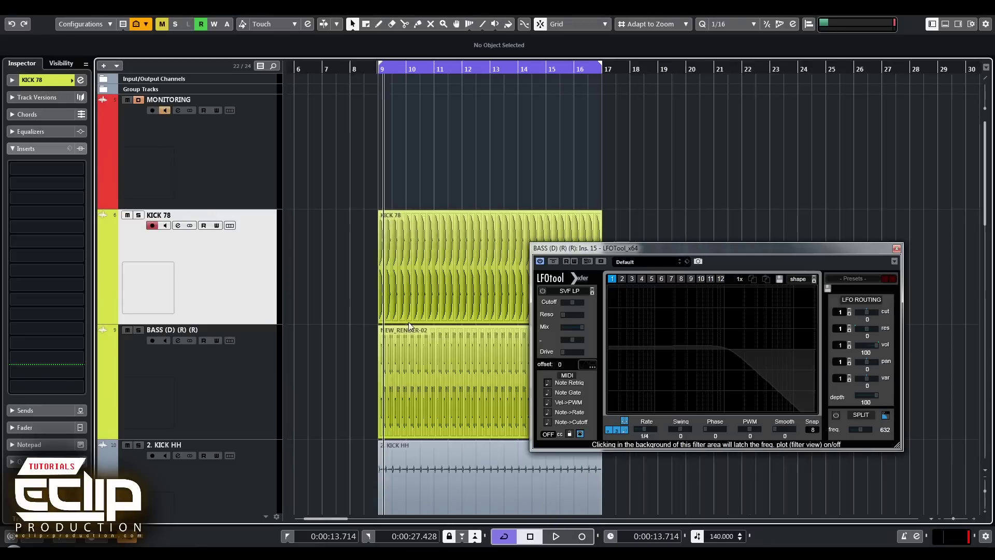
click(897, 248)
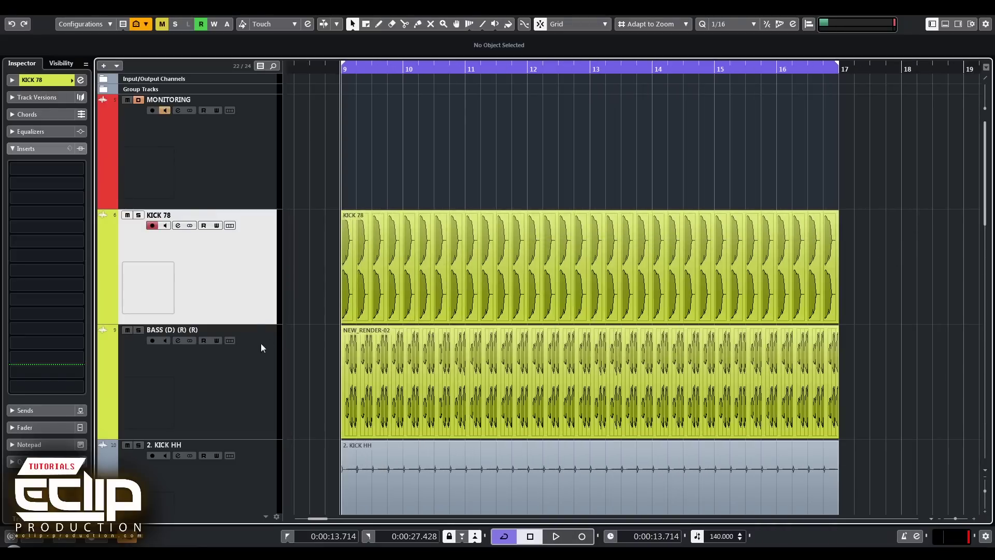
Compare the tail of the first kick with the bass notes starting at 9.1.2 and 9.1.3.
key(h)
key(h)
key(h)
key(h)
scroll(575, 318, down, 1)
key(3)
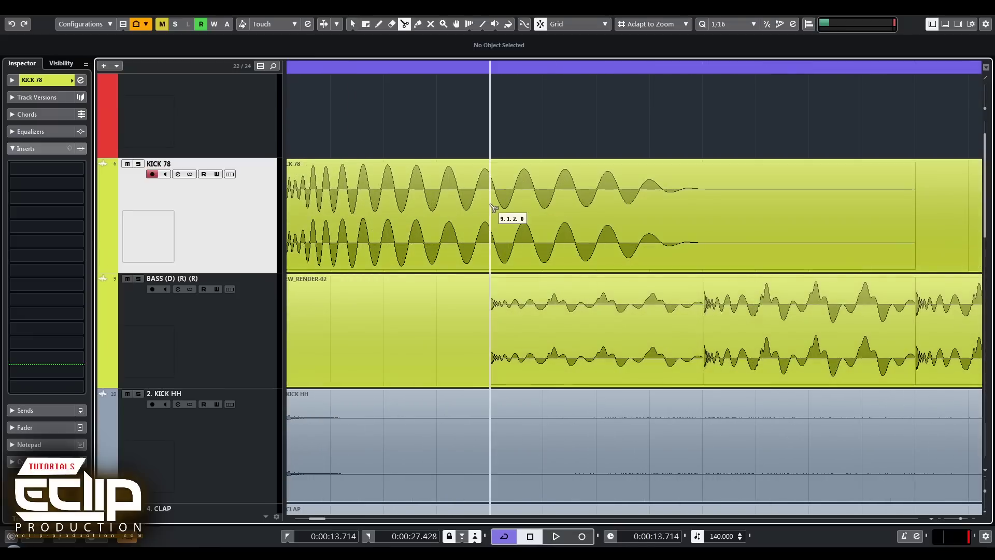
click(507, 327)
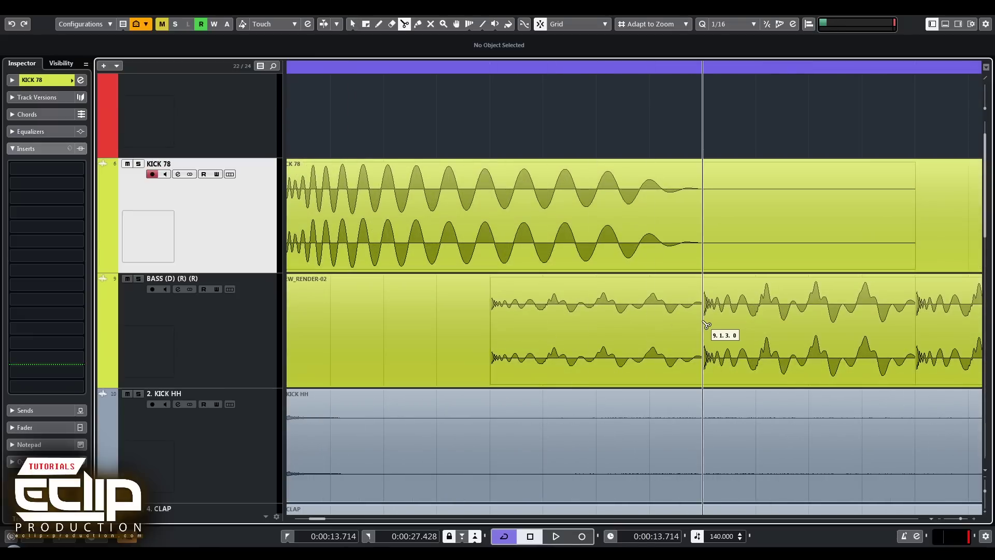
Split the bass part at 9.1.3 and set the loop range to the first beat, from 9 to 9.2.
click(706, 325)
key(1)
key(g)
key(g)
key(g)
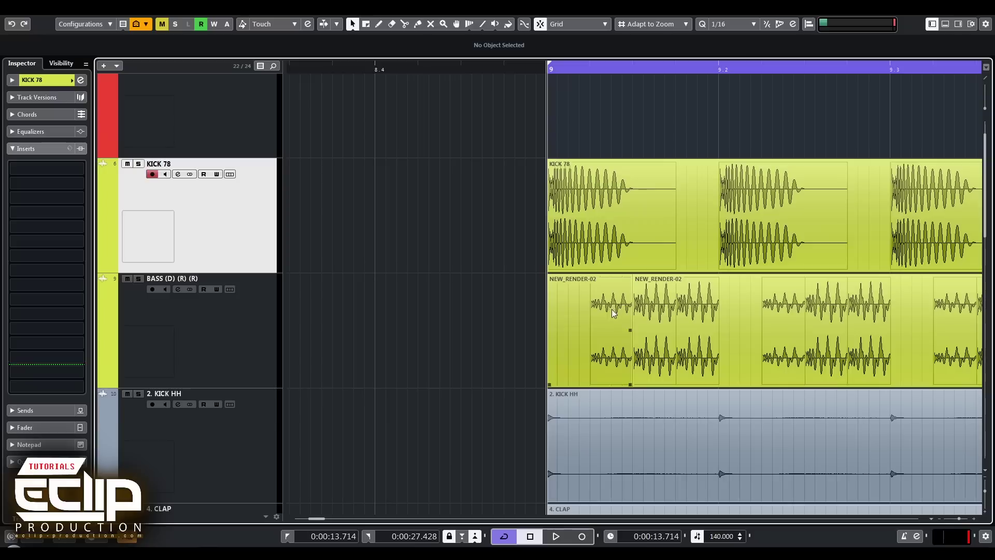
alt+click(718, 69)
Duplicate the bass track, keeping only the piece from 9.1.1 to 9.1.3 on the copy and deleting that piece from the original.
click(611, 306)
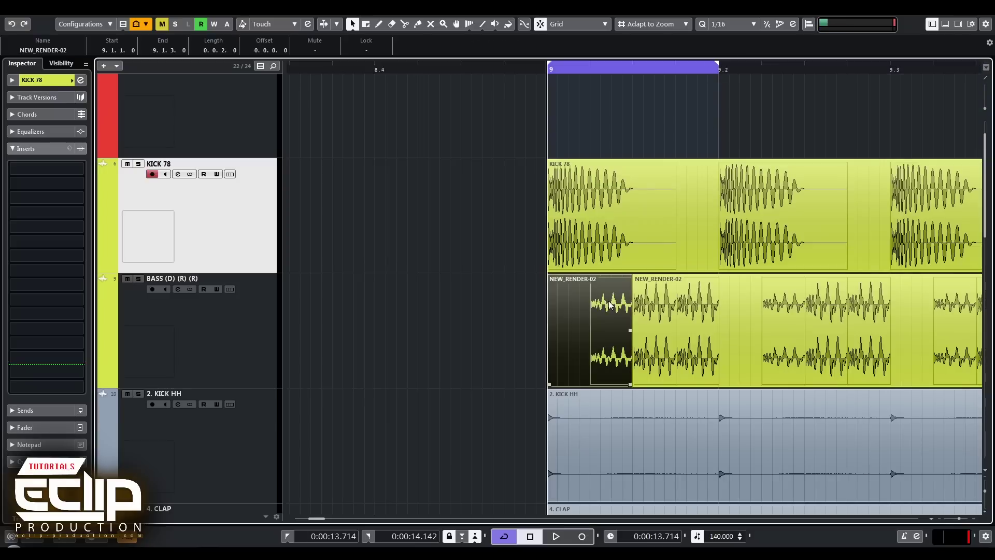
right_click(224, 331)
click(261, 107)
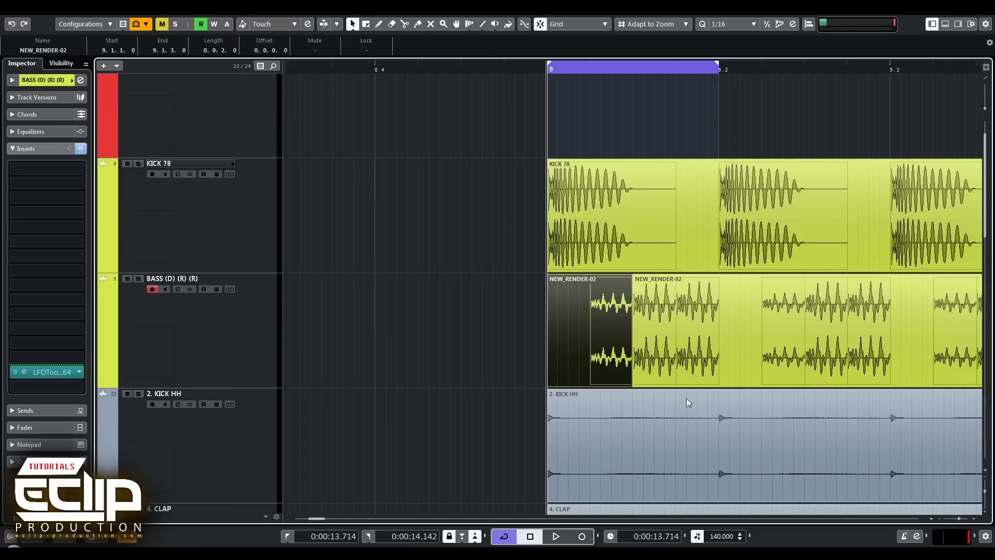
click(667, 435)
key(Delete)
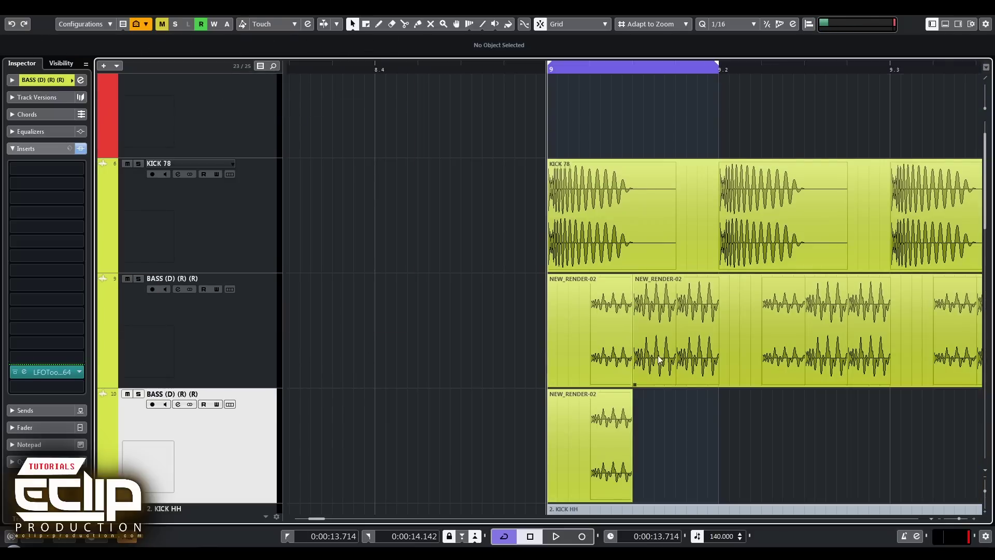
click(574, 331)
key(Delete)
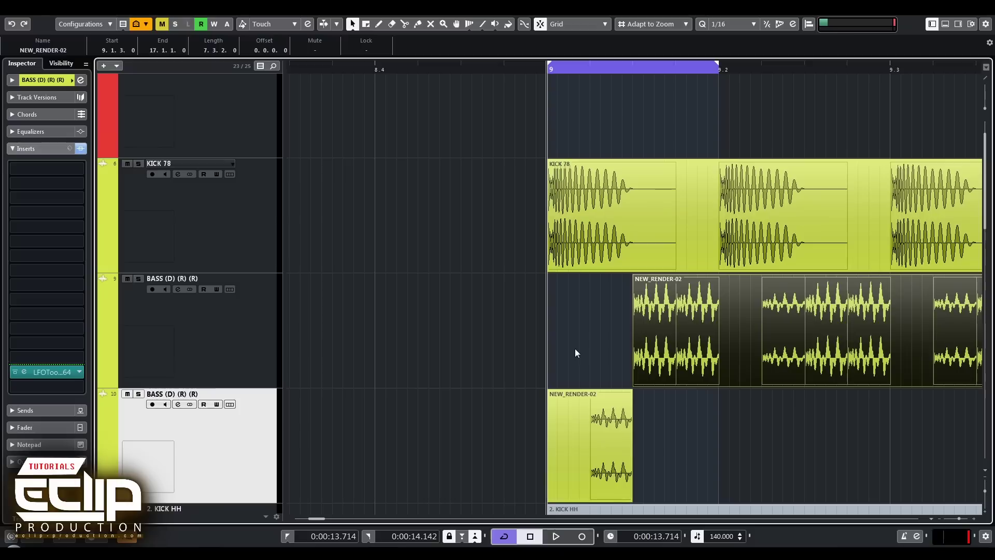
Insert FabFilter Pro-Q 3 on the duplicated bass track and play it in solo to view its spectrum.
click(48, 169)
click(79, 301)
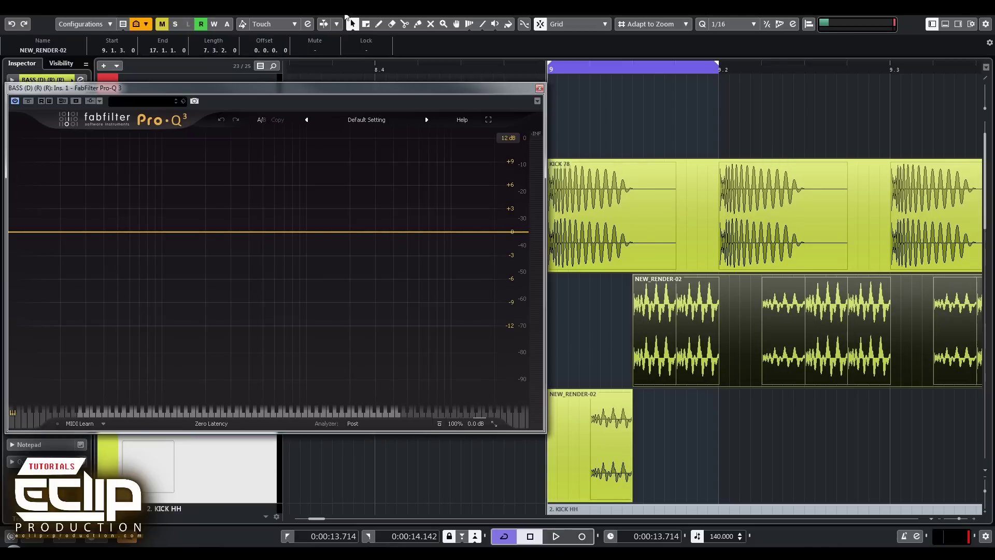
key(s)
key(space)
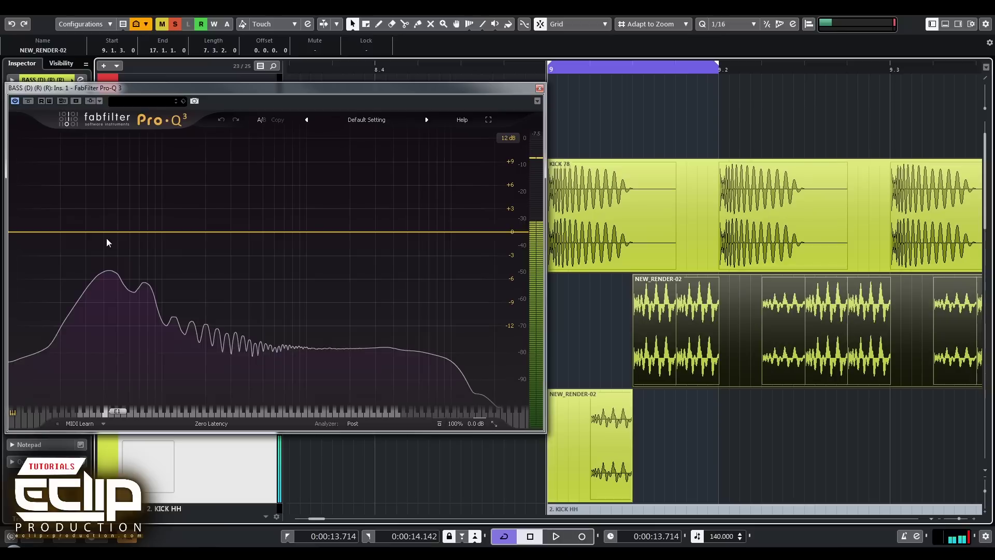
Add a narrow bell cut of about -11.6 dB at about 40 Hz with Q about 8.5, audition it, and close the equalizer.
key(space)
drag(105, 234, 104, 322)
scroll(107, 240, up, 5)
key(space)
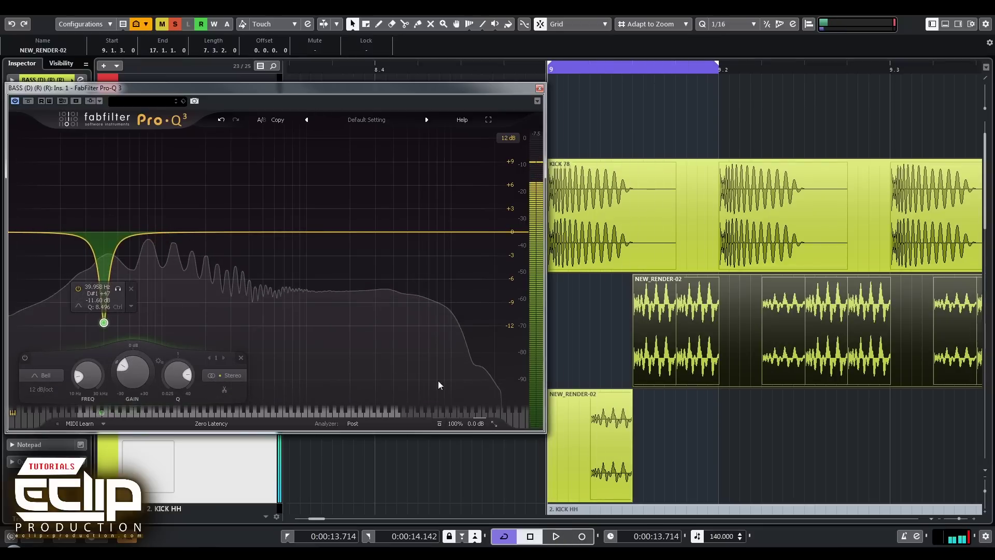
click(556, 77)
key(space)
click(539, 89)
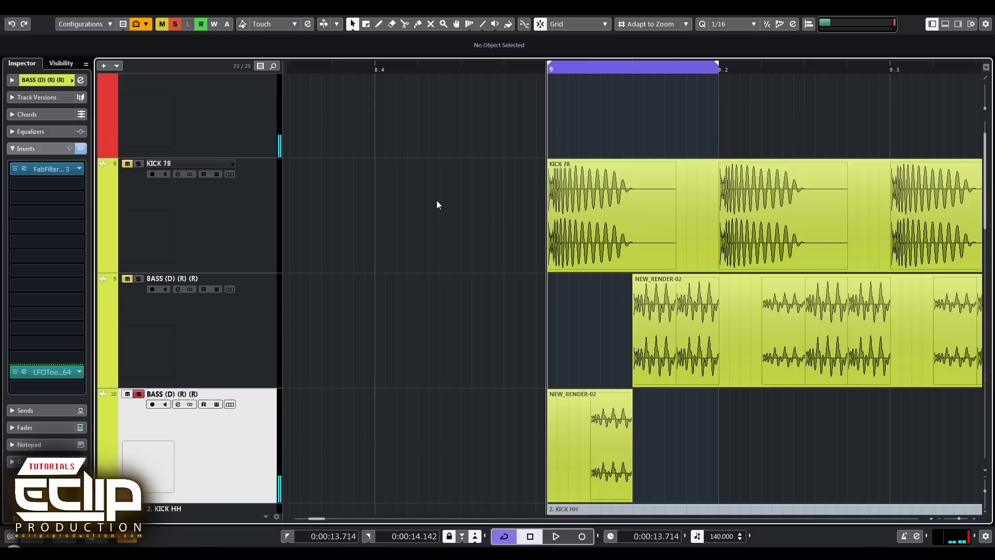
Audition the kick with both bass tracks in solo and compare the first kick with the separated first bass note.
click(211, 345)
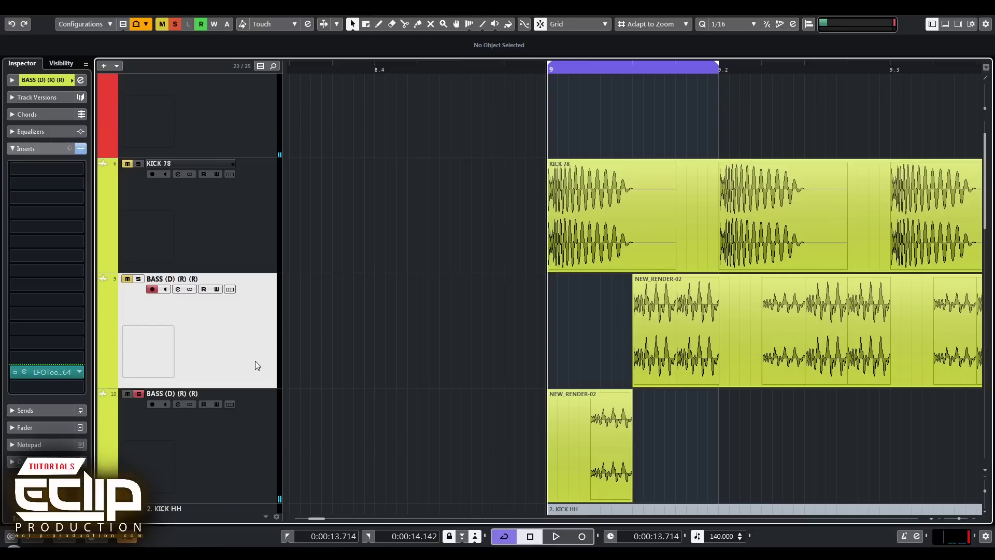
key(h)
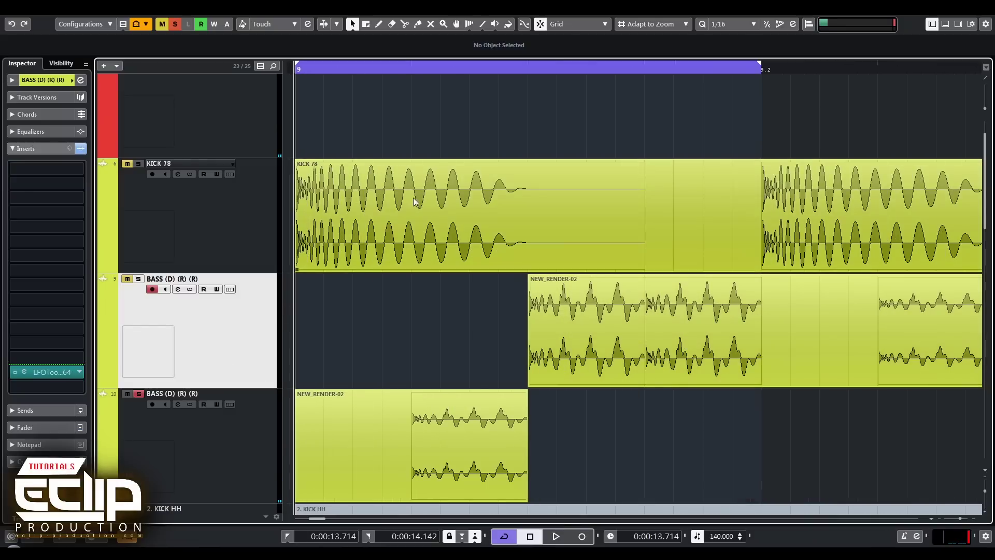
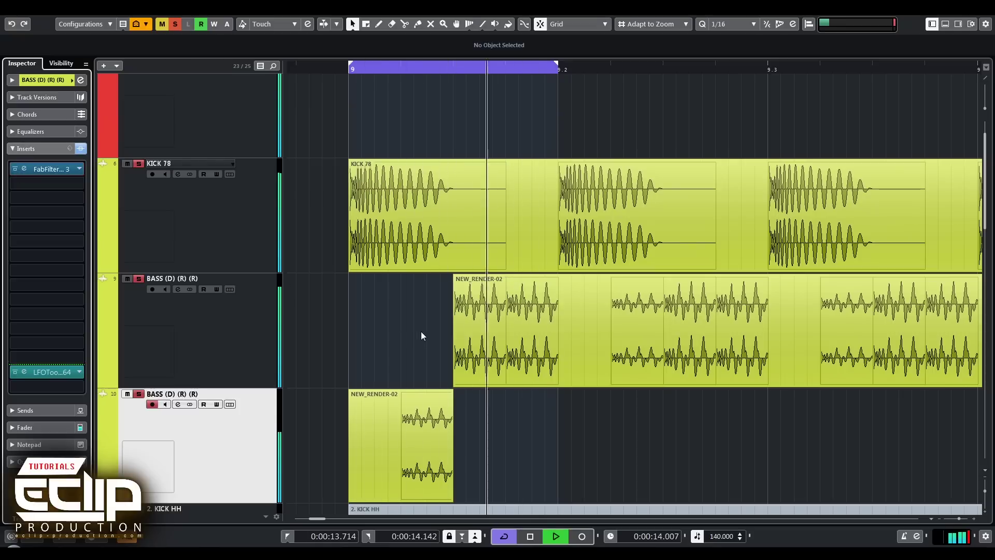
key(space)
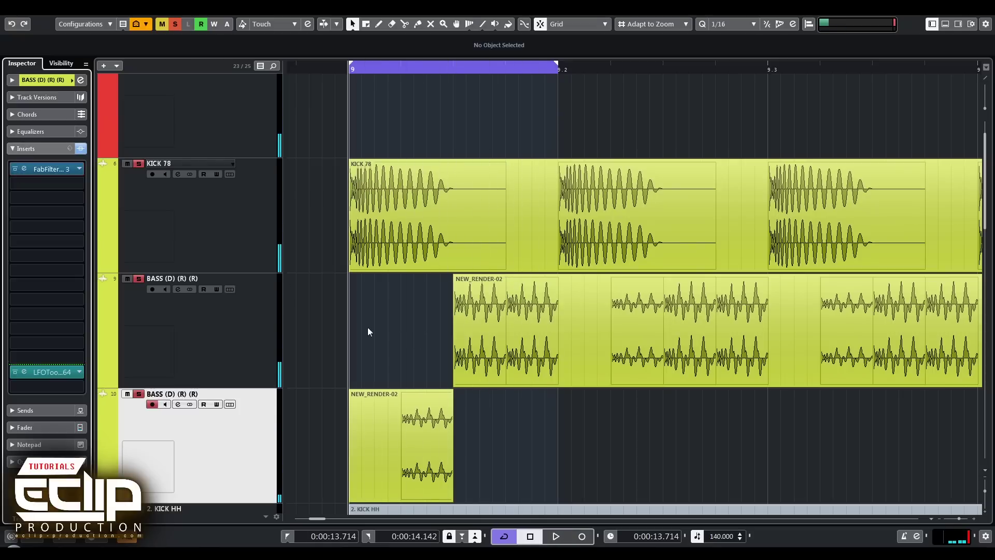
click(422, 217)
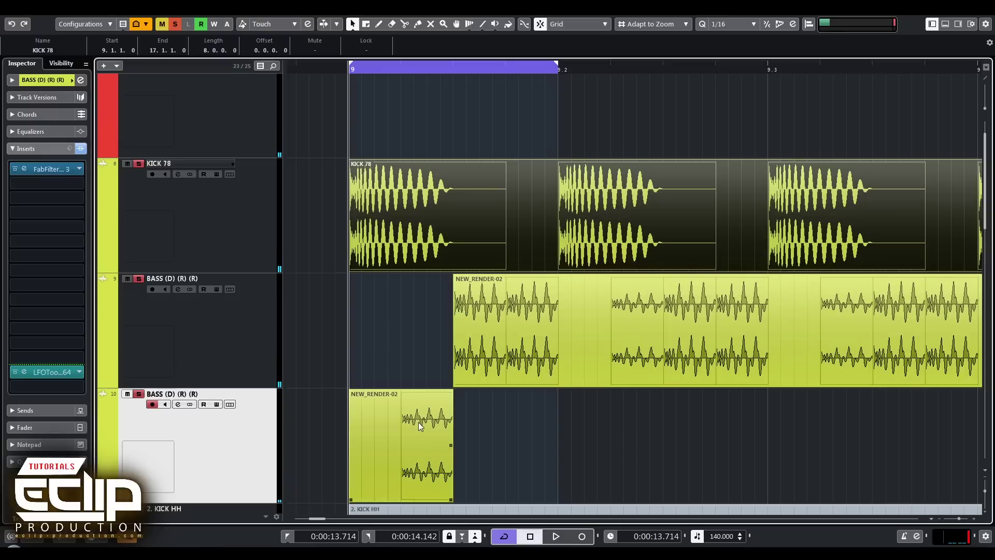
click(415, 449)
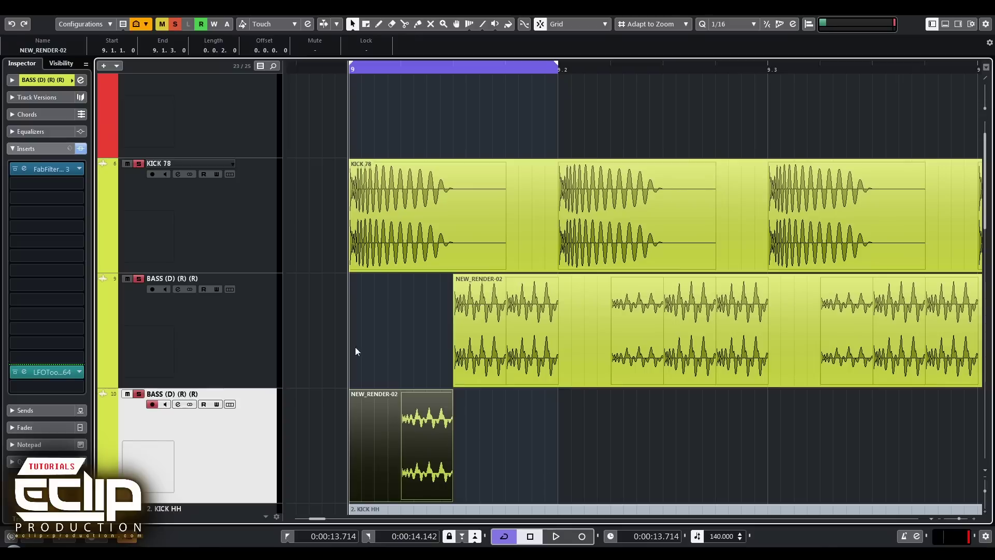
click(384, 329)
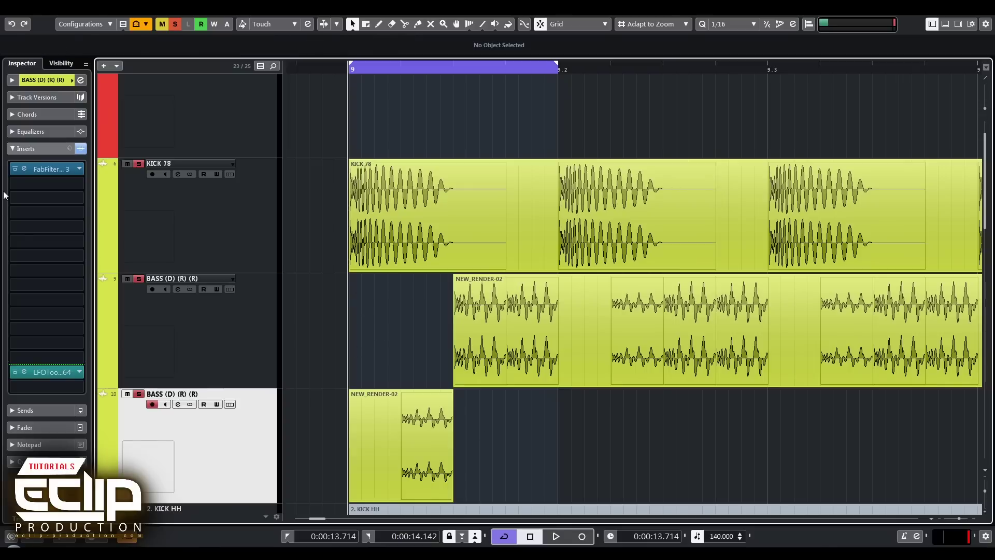
Load Blue Cat's PatchWork with the 1st Harmonic preset on the original bass track and open FabFilter Pro-Q 2 in its first parallel chain.
click(41, 181)
text(blue)
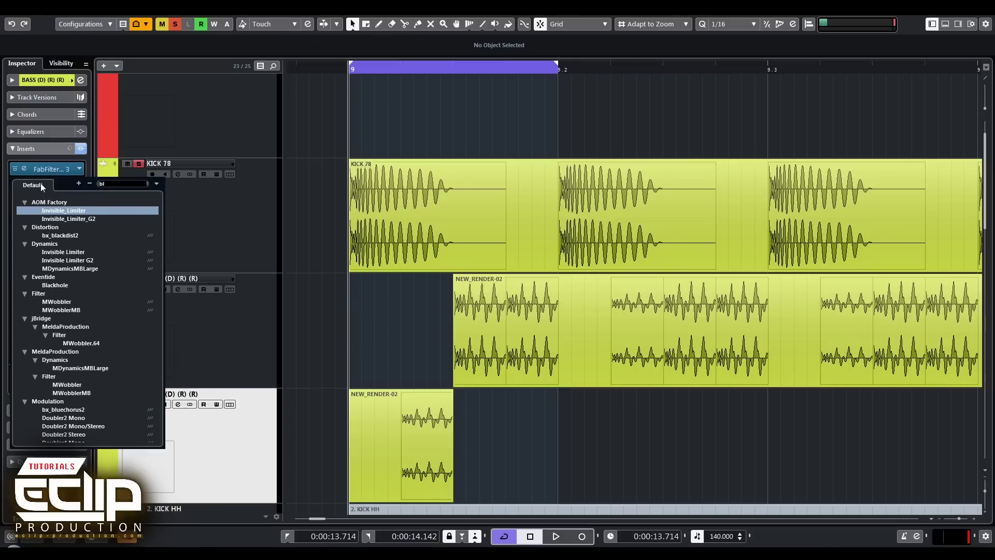
click(86, 230)
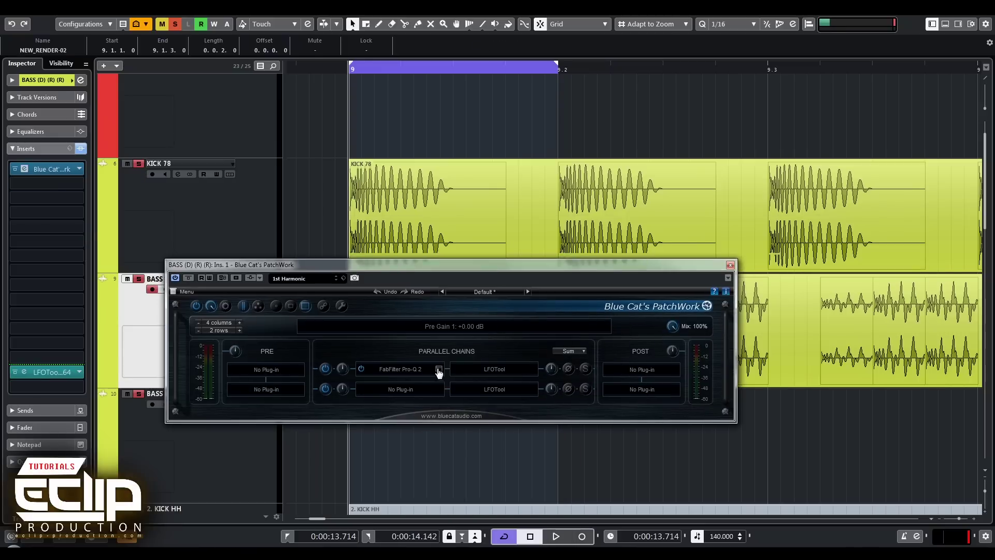
click(439, 370)
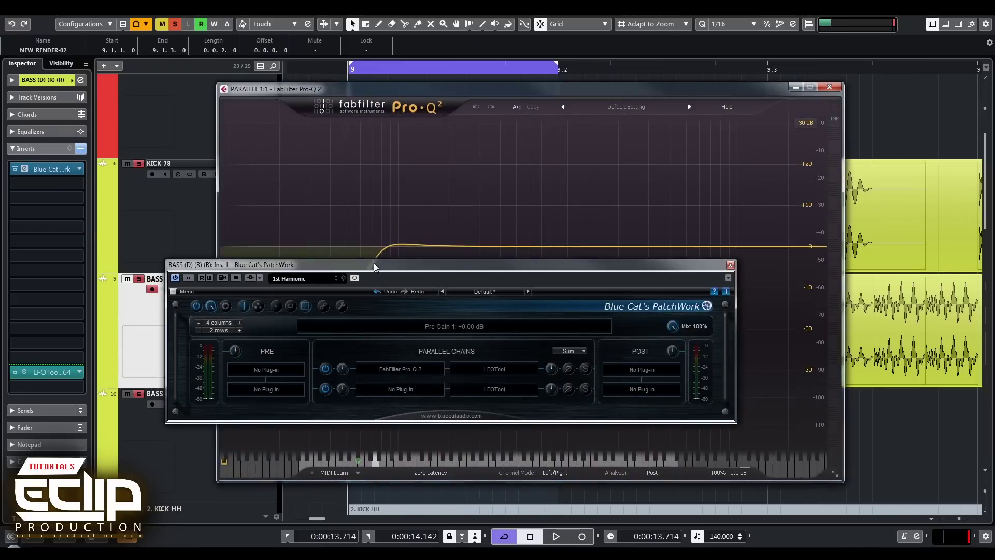
drag(374, 267, 385, 365)
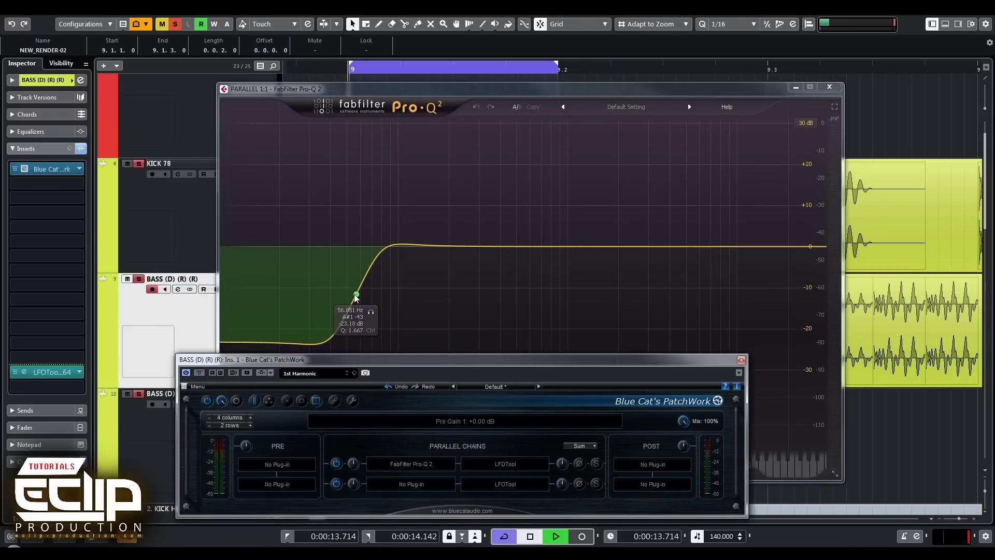
Replace the low shelf in Pro-Q 2 with a narrow bell cut of about -23 dB at about 39 Hz, Q about 7.9.
drag(356, 298, 339, 294)
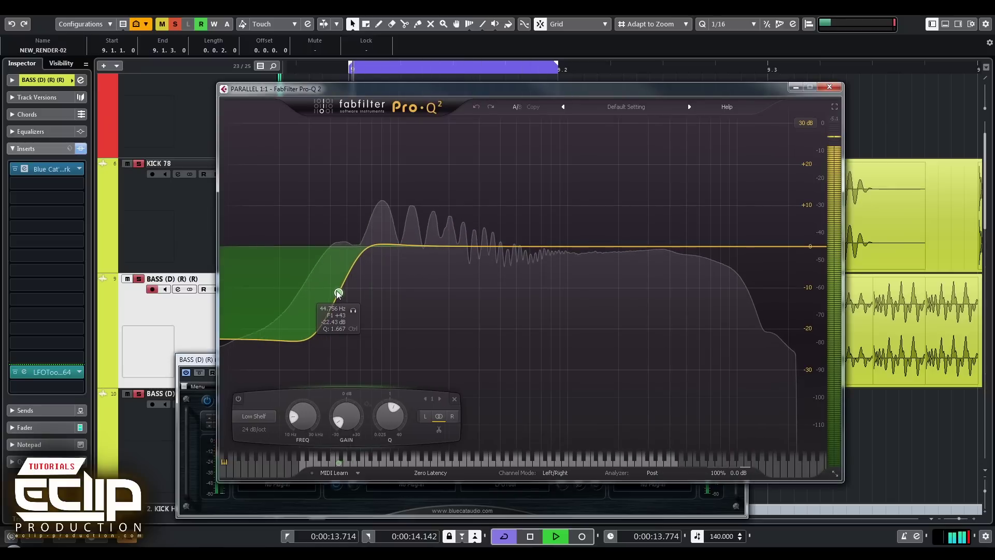
click(455, 399)
drag(332, 242, 328, 318)
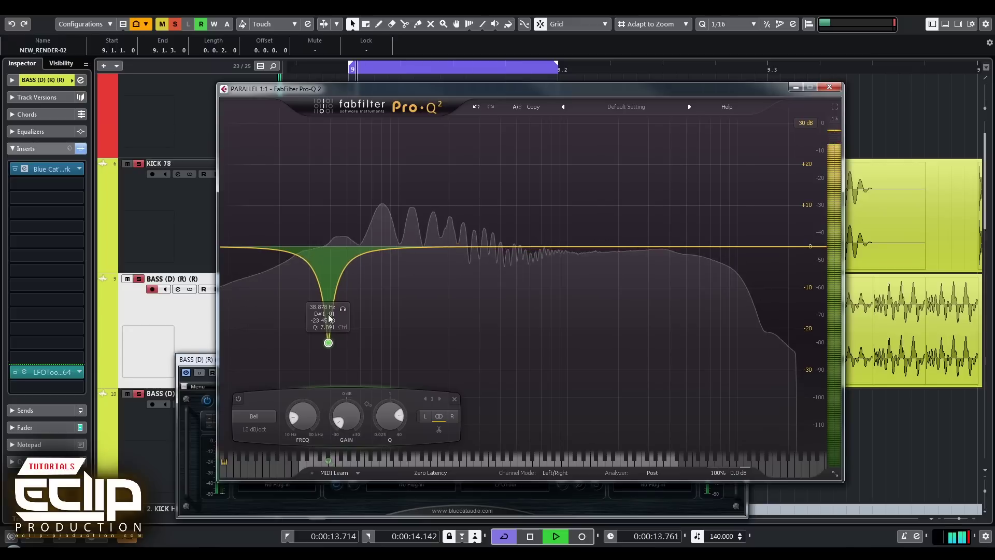
click(297, 421)
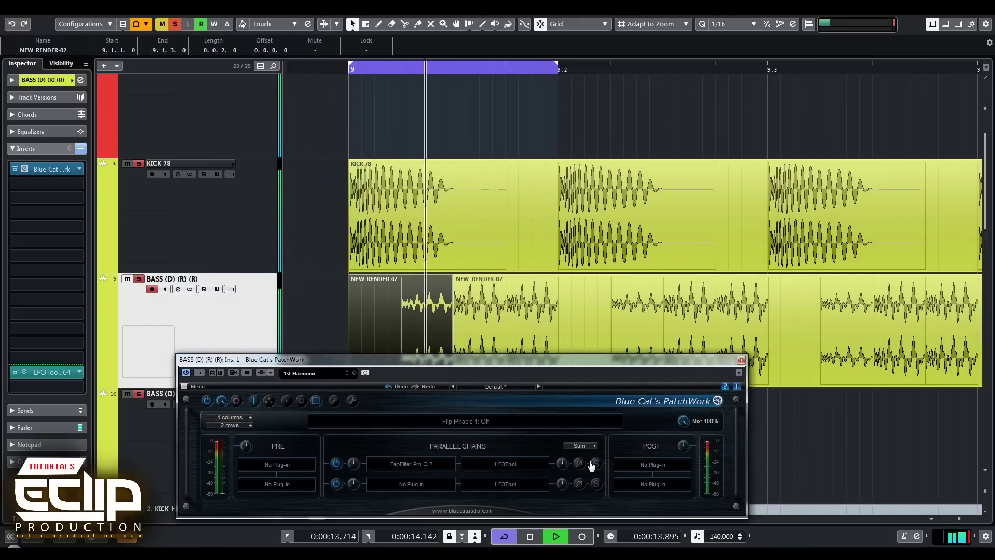
Solo PatchWork's first parallel chain, unsolo the kick track, and open that chain's LFOTool while auditioning the bass.
key(space)
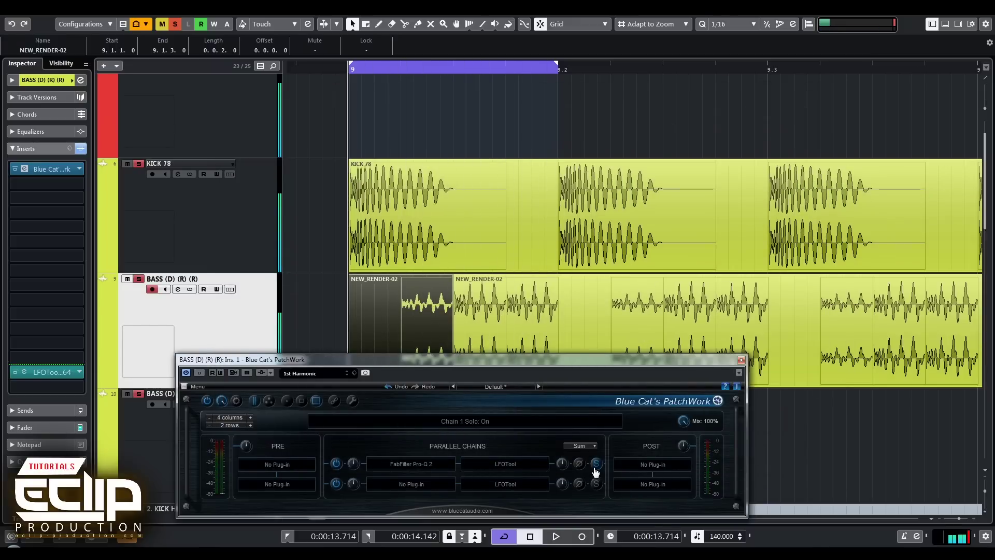
click(140, 164)
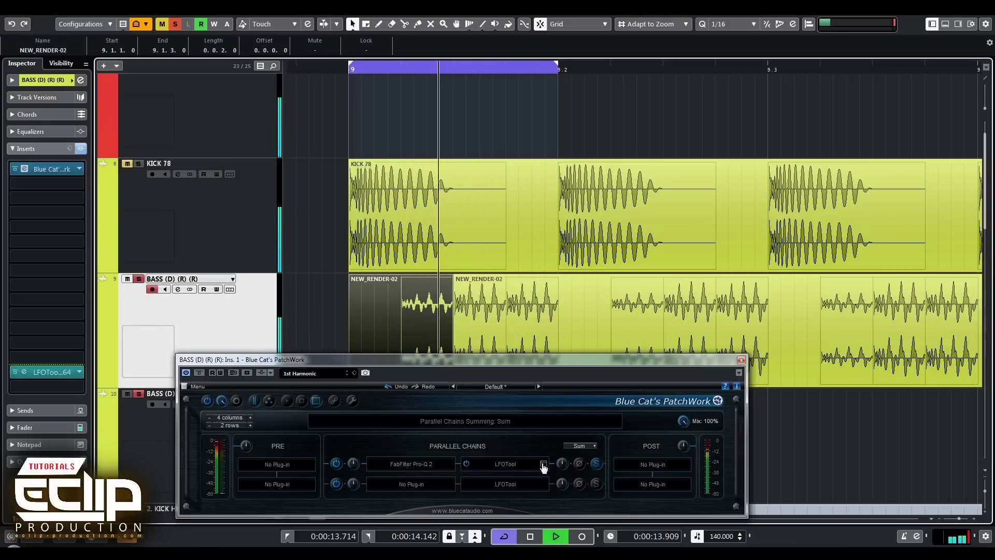
click(542, 484)
click(297, 192)
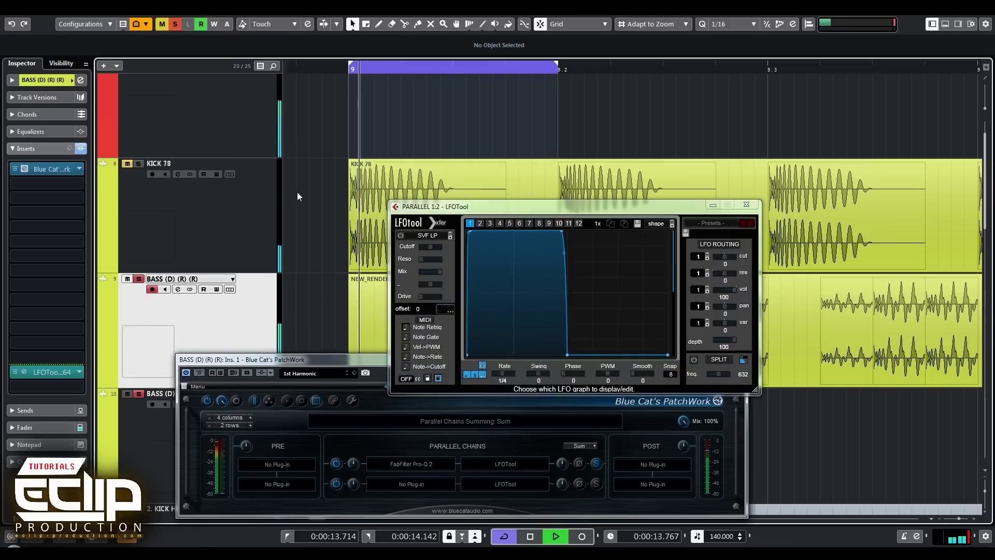
key(space)
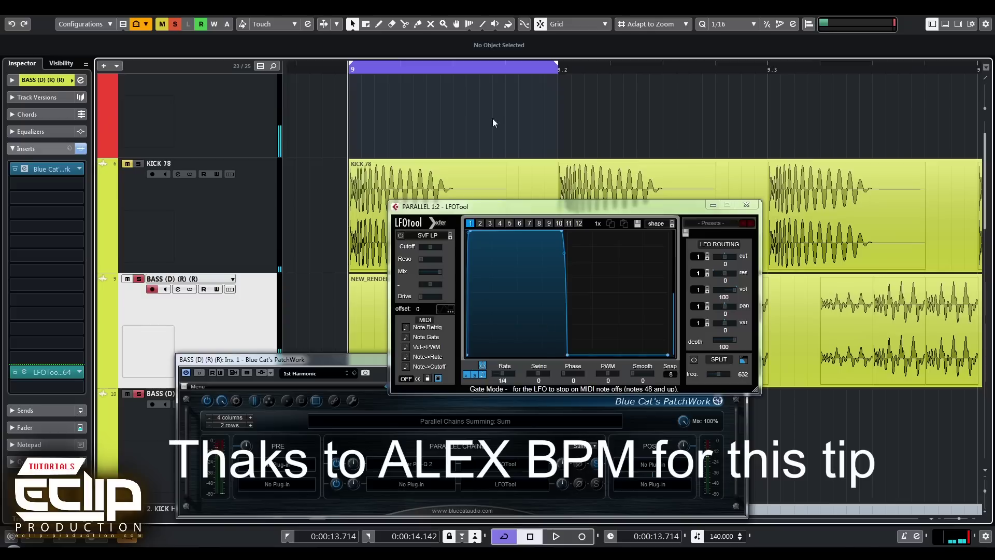
Loop from 9 to 9.1.3, examine the LFOTool curves of both parallel chains, and close their windows.
alt+click(450, 70)
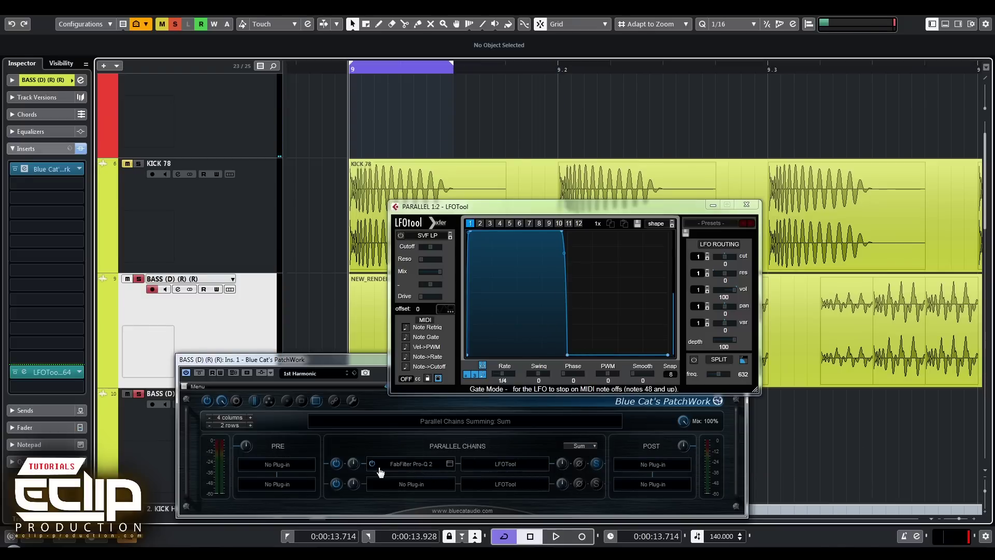
drag(481, 340, 557, 327)
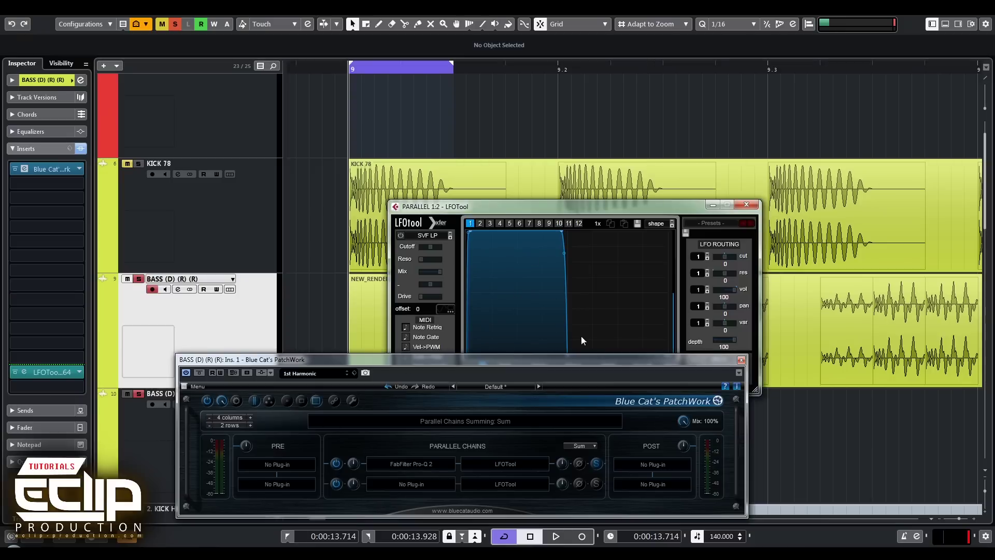
click(542, 484)
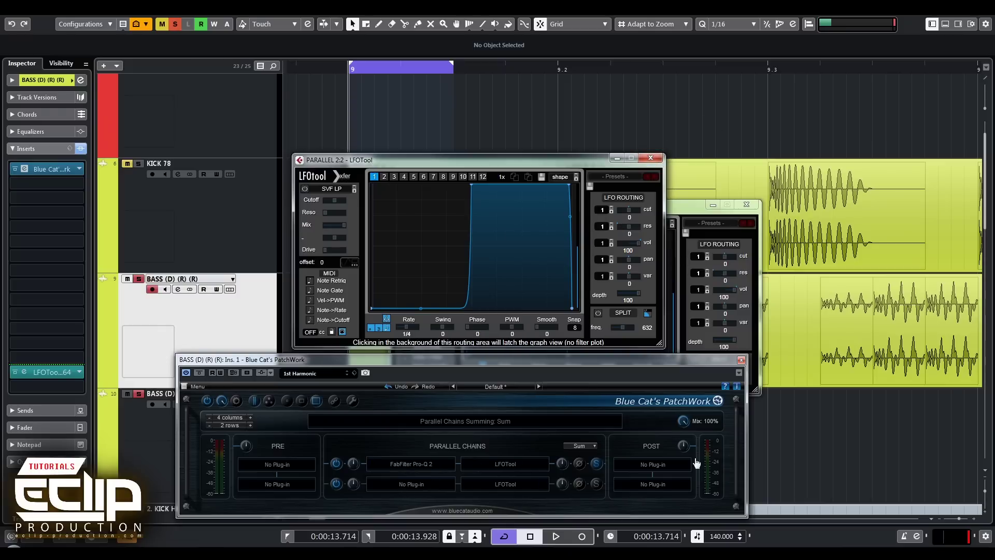
click(651, 159)
click(744, 205)
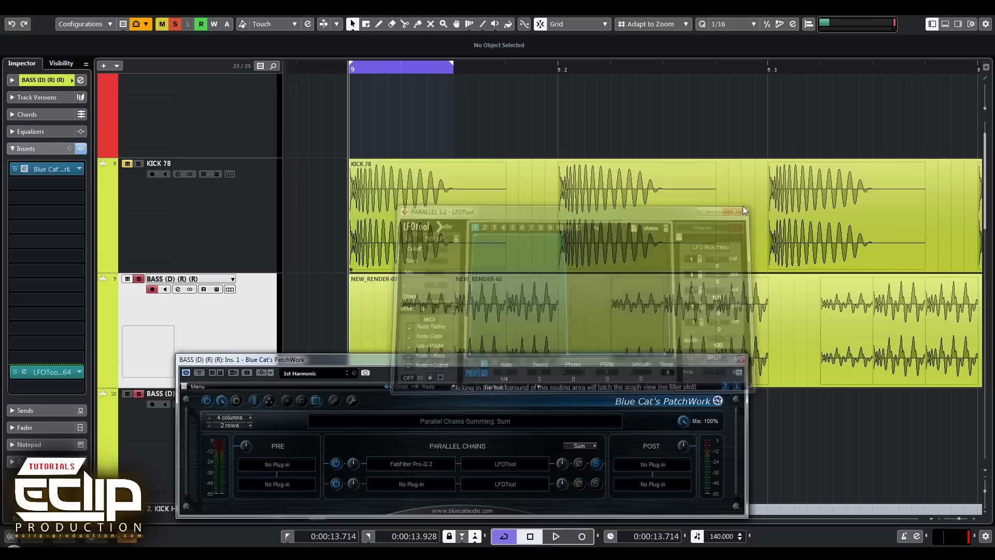
Extend the loop to 9.2, play the kick and bass with all tracks unsoloed, and close PatchWork.
alt+click(557, 70)
click(437, 306)
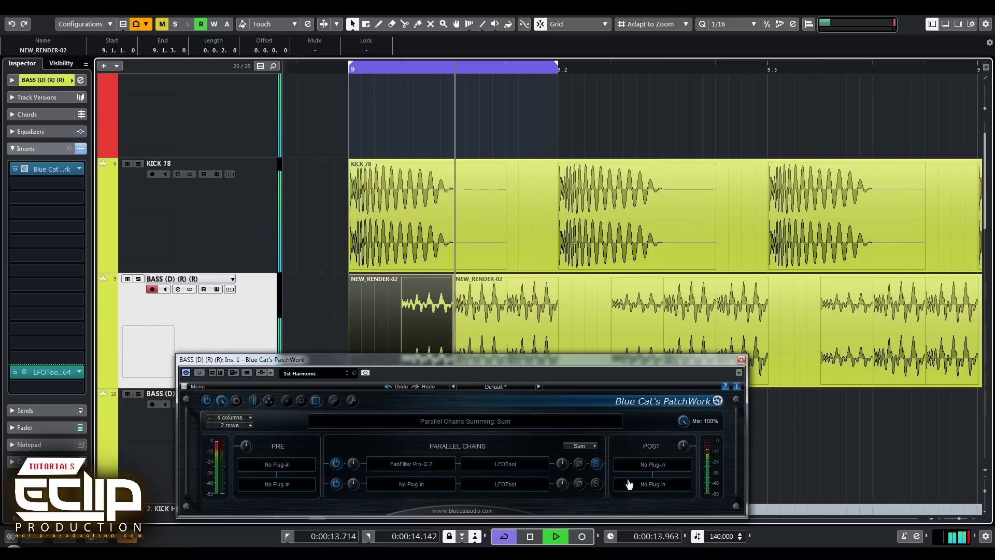
click(741, 359)
Glue the split pieces on the bass track back into one continuous part.
key(g)
key(g)
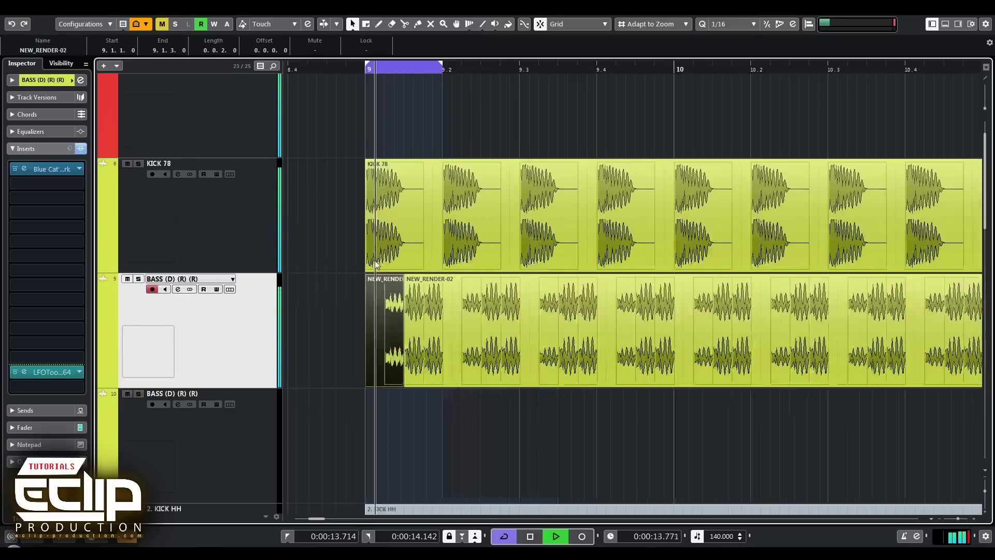
key(g)
key(g)
key(ctrl+a)
click(304, 343)
key(4)
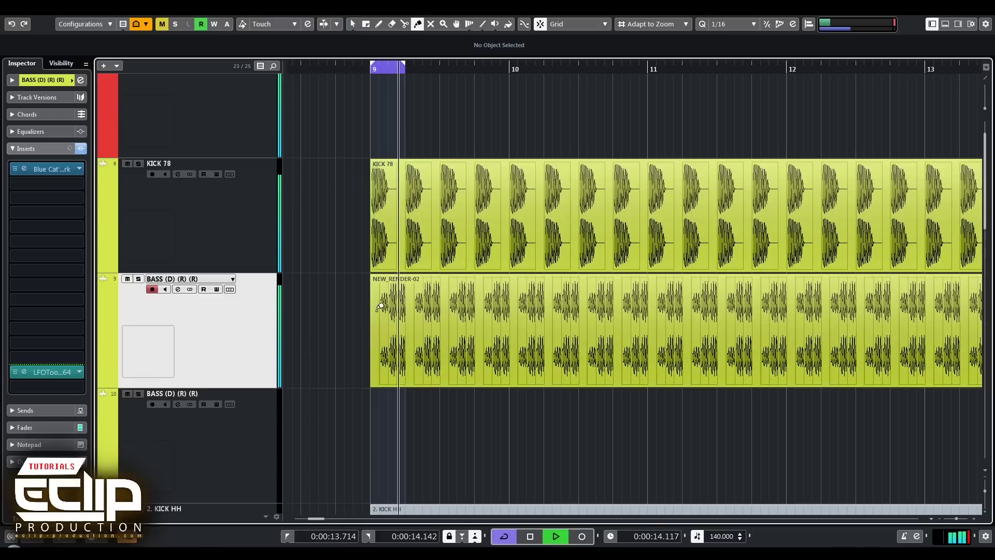
alt+click(380, 306)
Set the loop range to the full length of the kick part, from bar 9 to bar 17.
alt+click(397, 248)
key(p)
key(1)
Open the bass track's channel settings and raise its volume fader to 1.16 during playback.
key(g)
key(g)
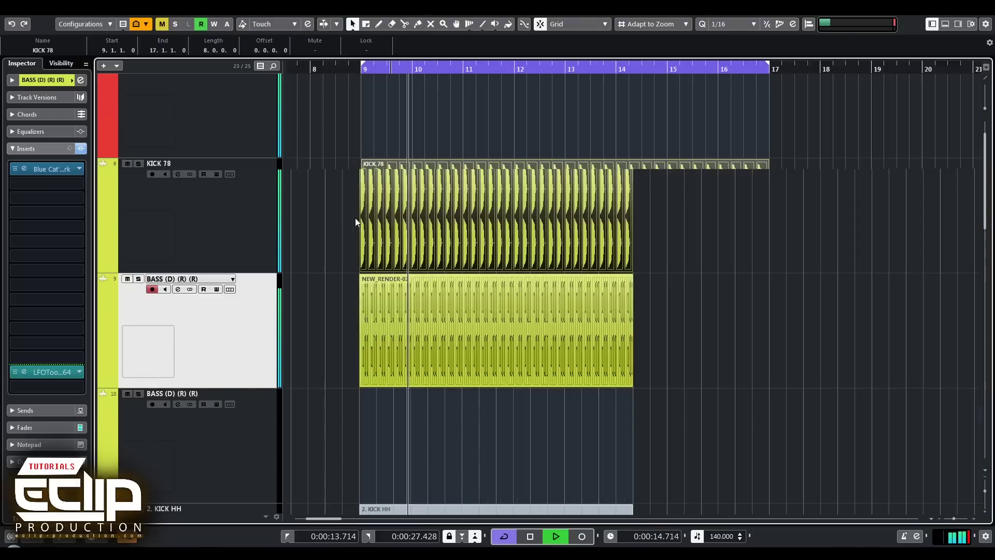
key(g)
key(g)
key(shift+g)
key(e)
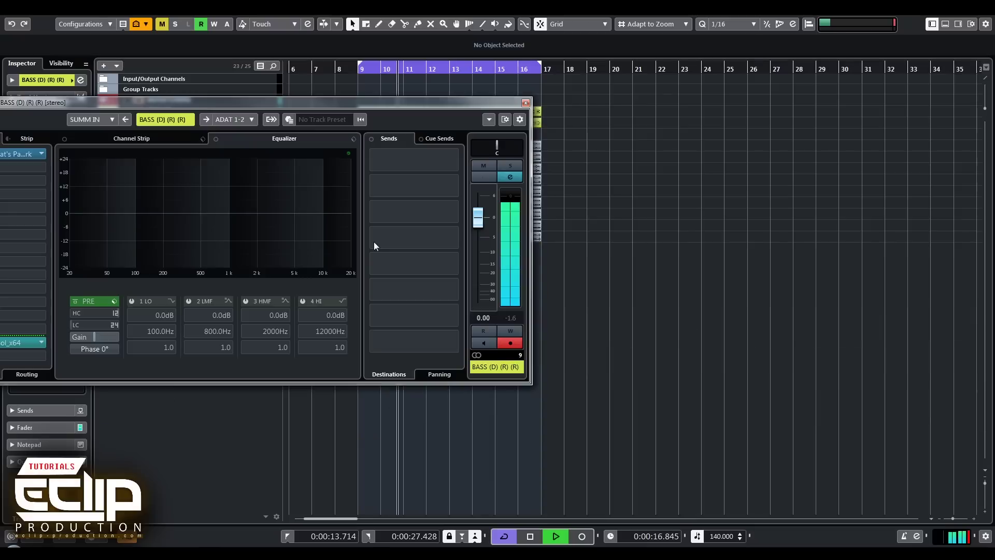
scroll(487, 219, up, 3)
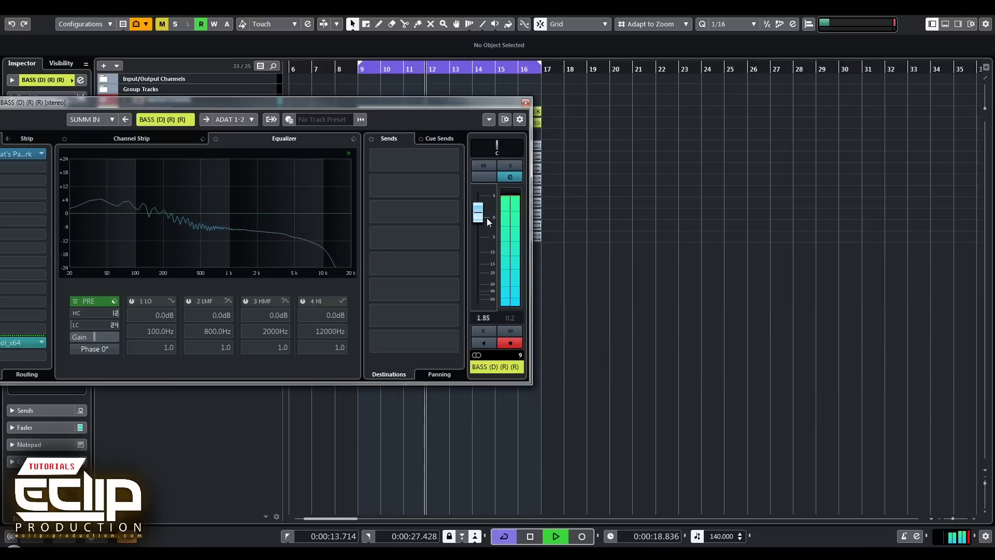
scroll(487, 217, down, 1)
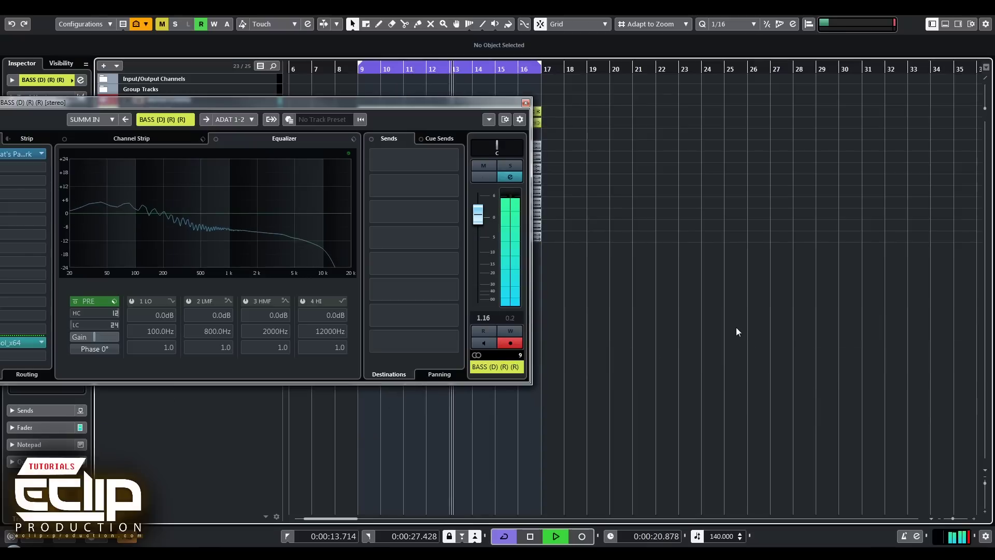